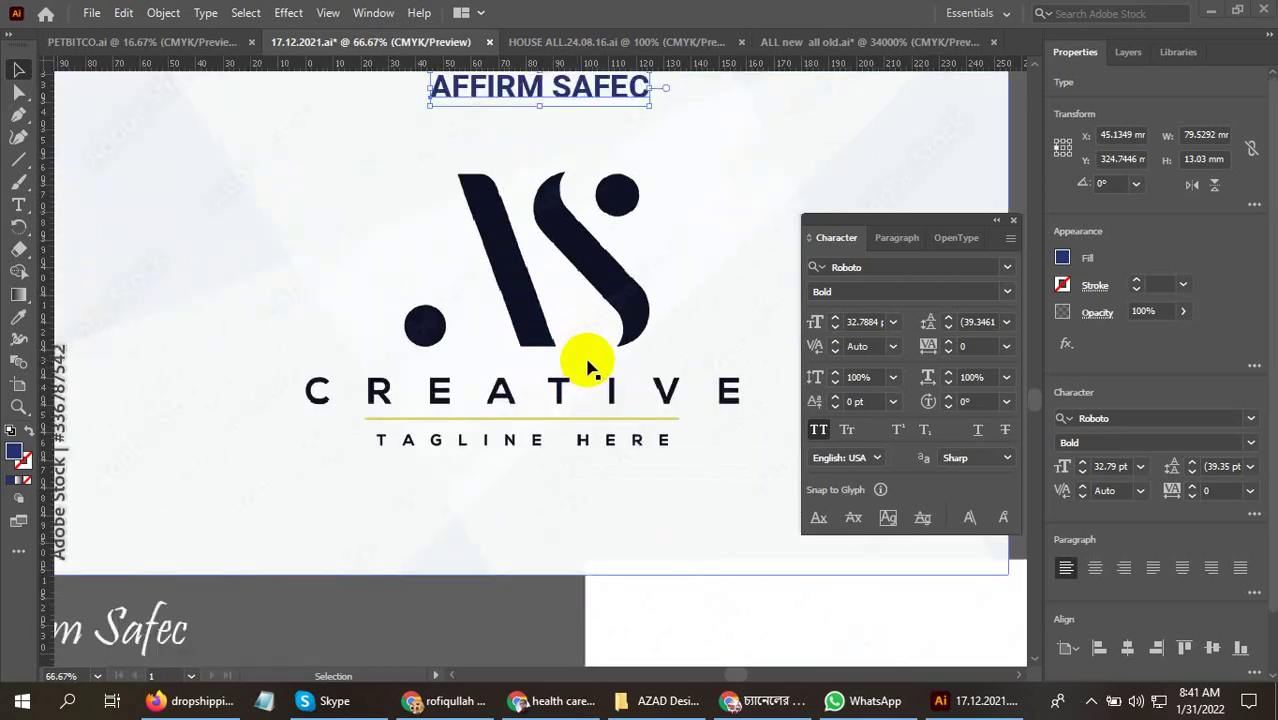
Start a Pen path on the left diagonal stroke's top-left, bottom-left and bottom-right corners
scroll(490, 465, "down", 2)
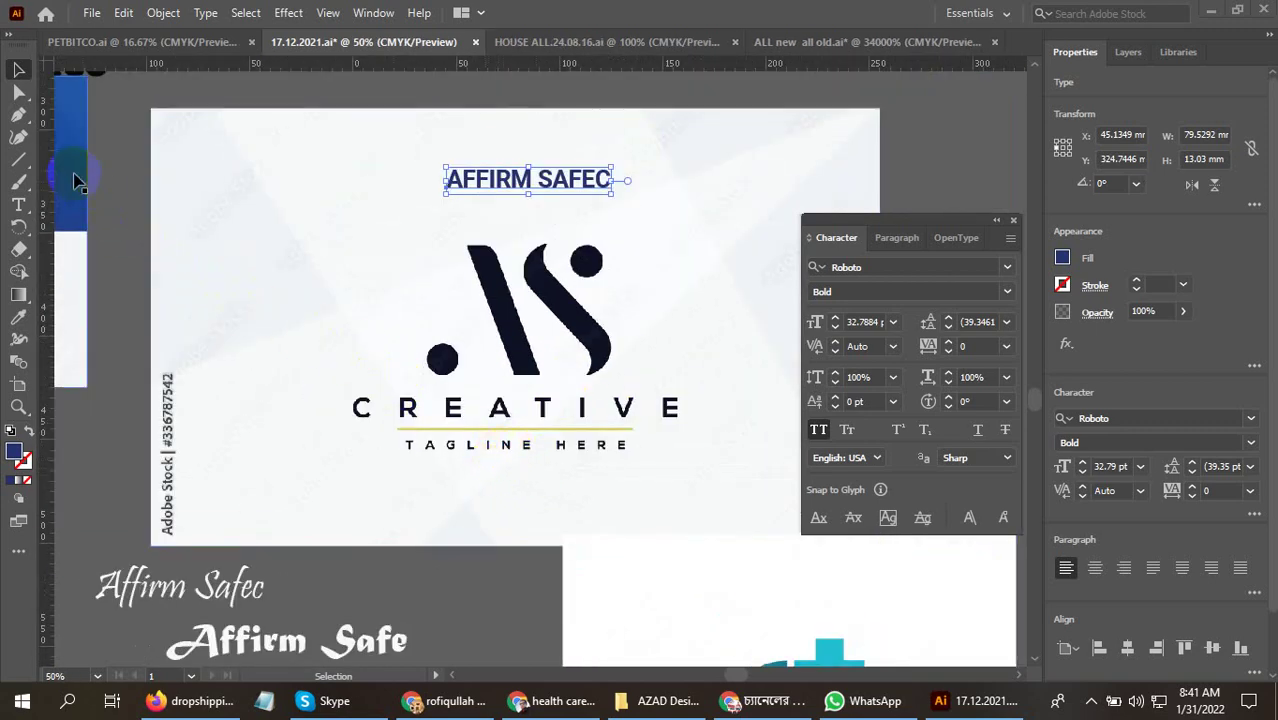
left_click(18, 115)
scroll(470, 250, "up", 2)
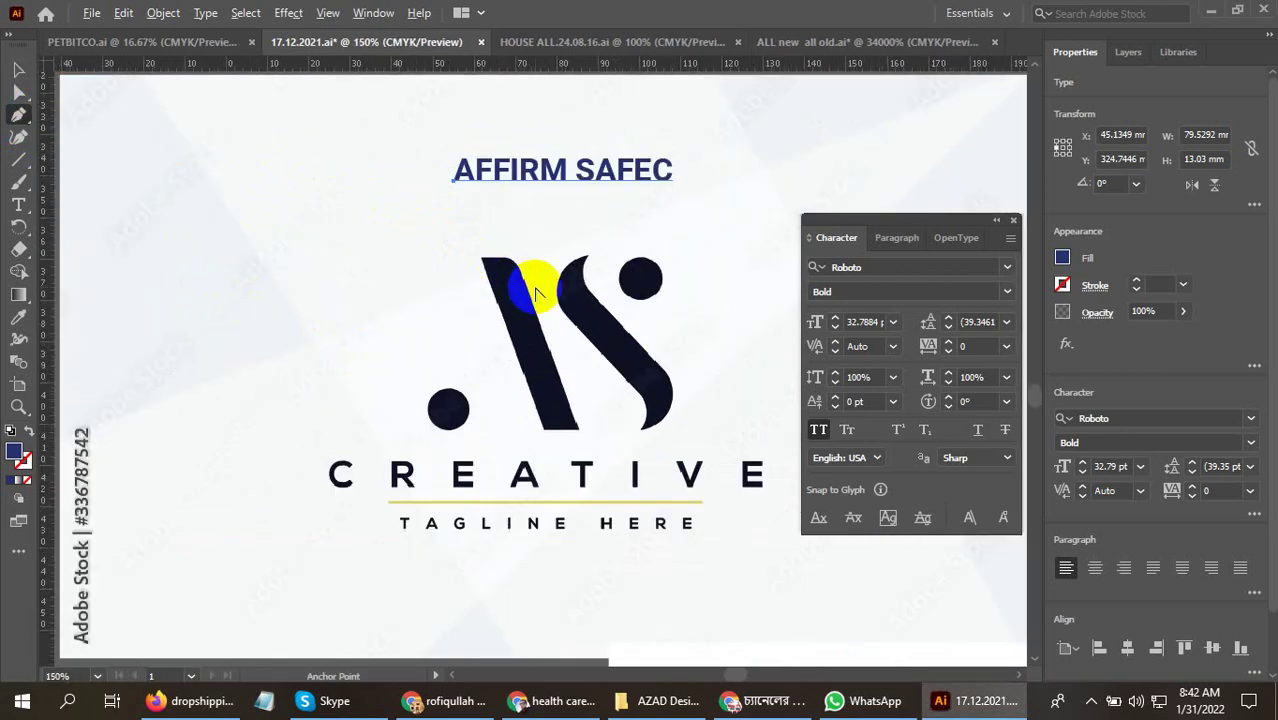
scroll(420, 240, "up", 1)
scroll(392, 236, "up", 2)
left_click(407, 237)
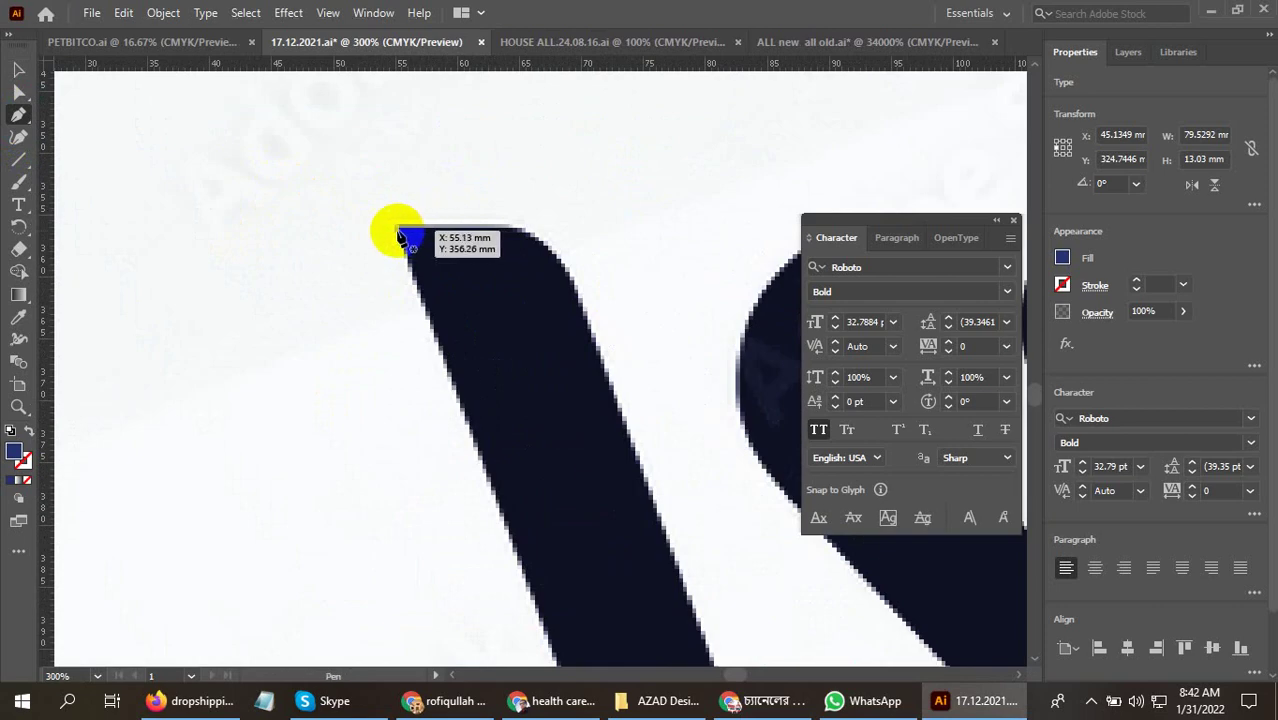
scroll(400, 230, "down", 2)
scroll(400, 228, "down", 2)
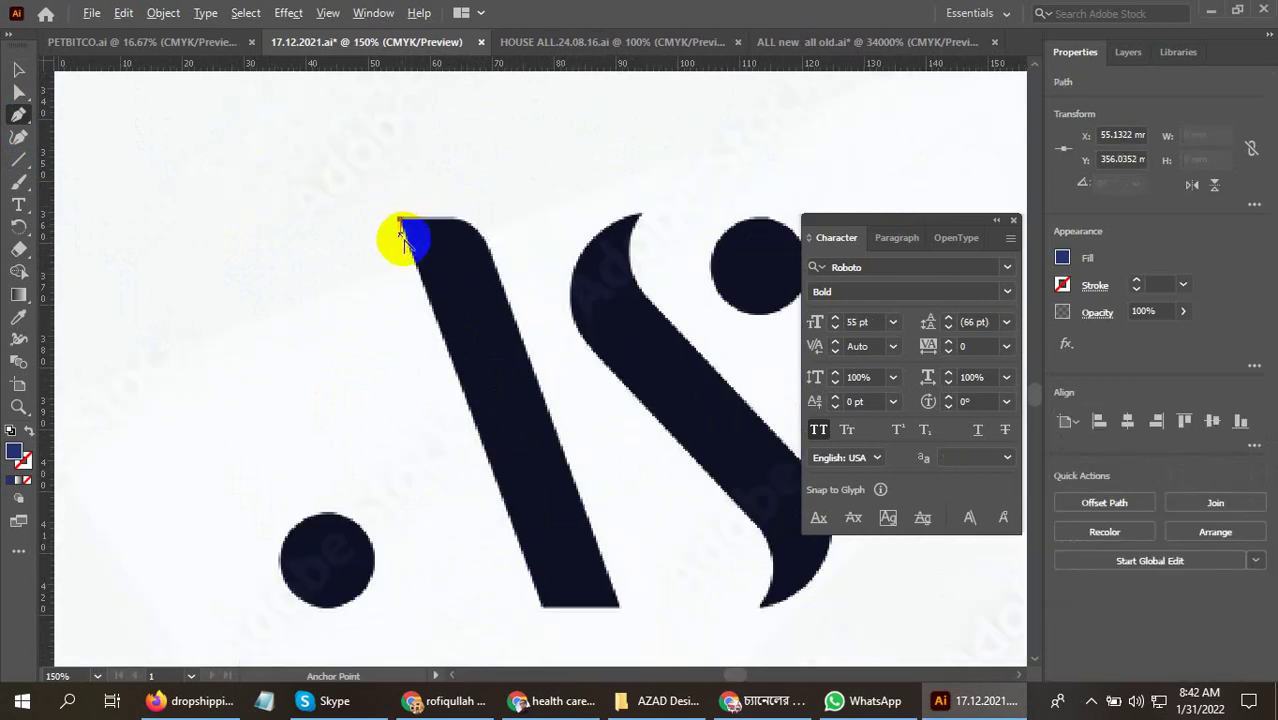
scroll(551, 650, "up", 4)
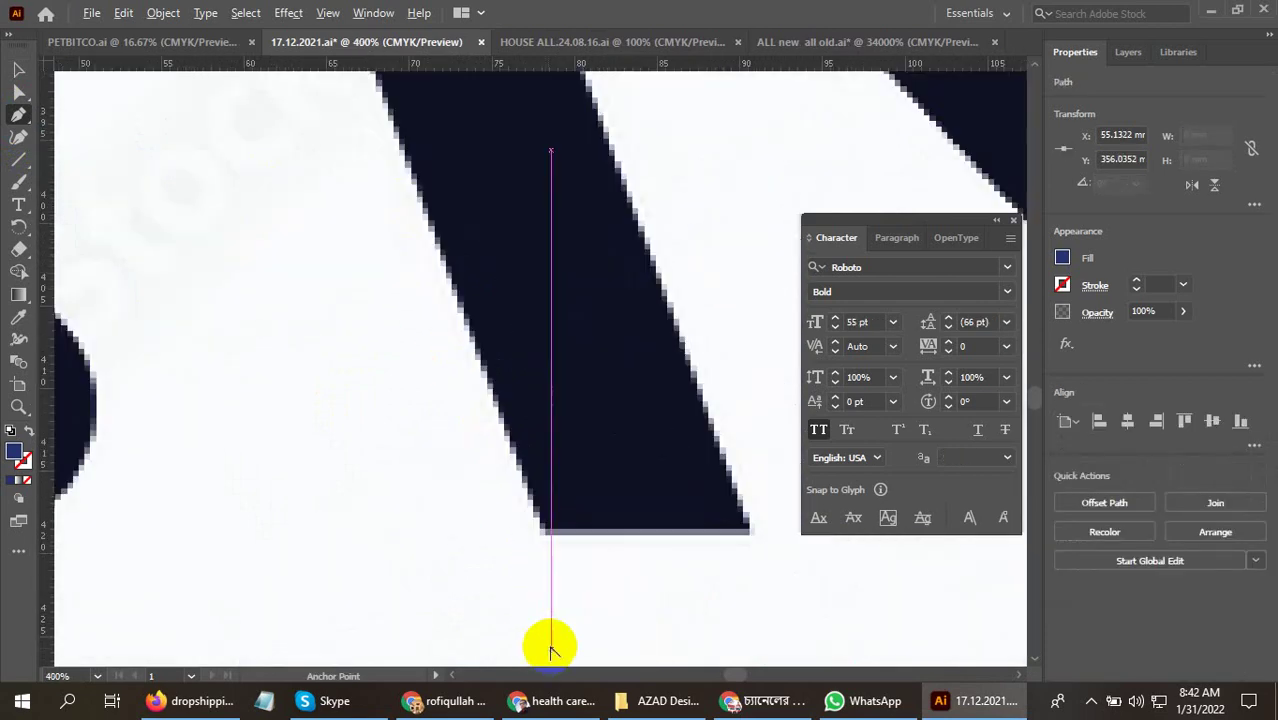
left_click(545, 535)
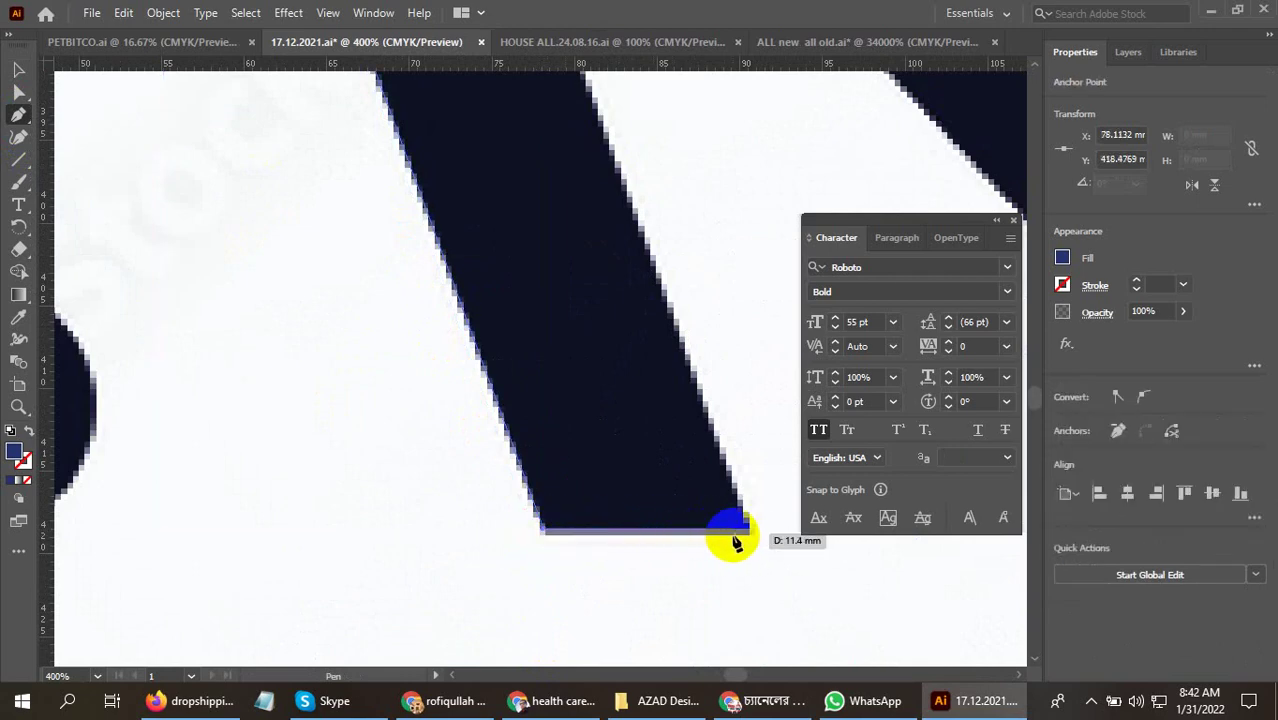
left_click(750, 531)
Add an anchor where the rounded top ends and curve the path around it to close
scroll(770, 579, "down", 1)
scroll(776, 576, "down", 1)
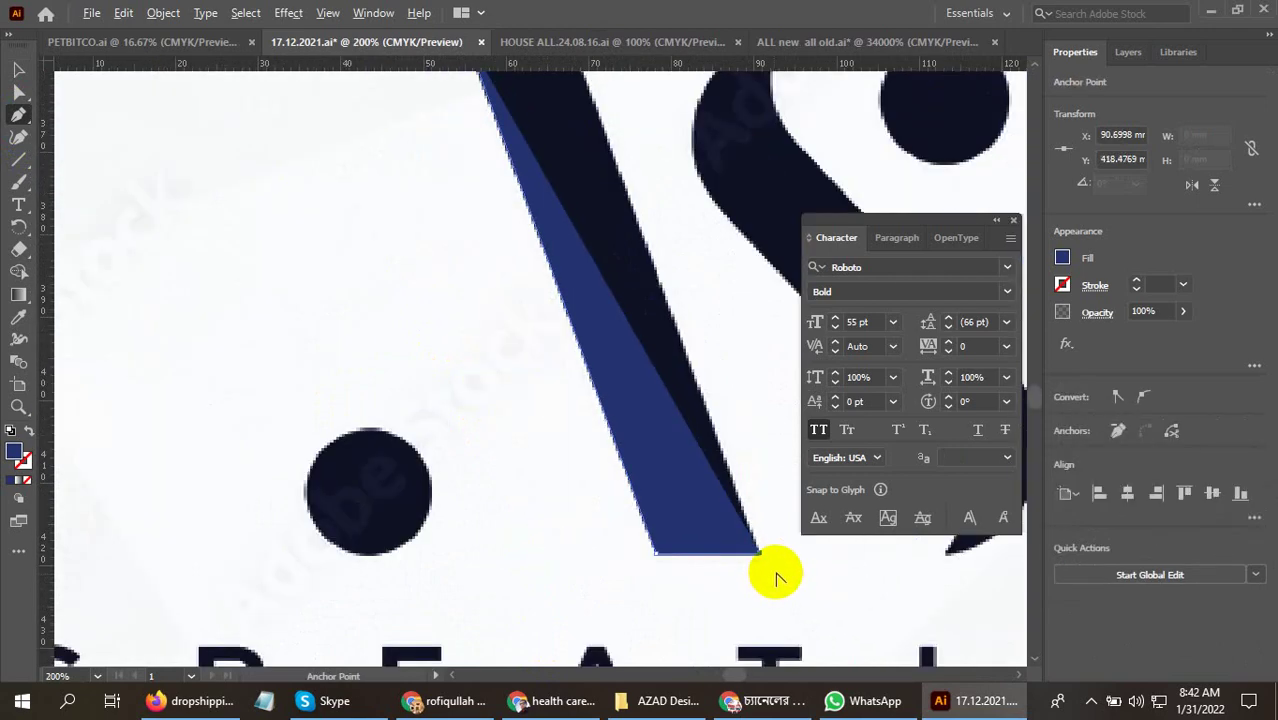
scroll(776, 576, "down", 3)
scroll(765, 490, "up", 2)
scroll(758, 490, "up", 5)
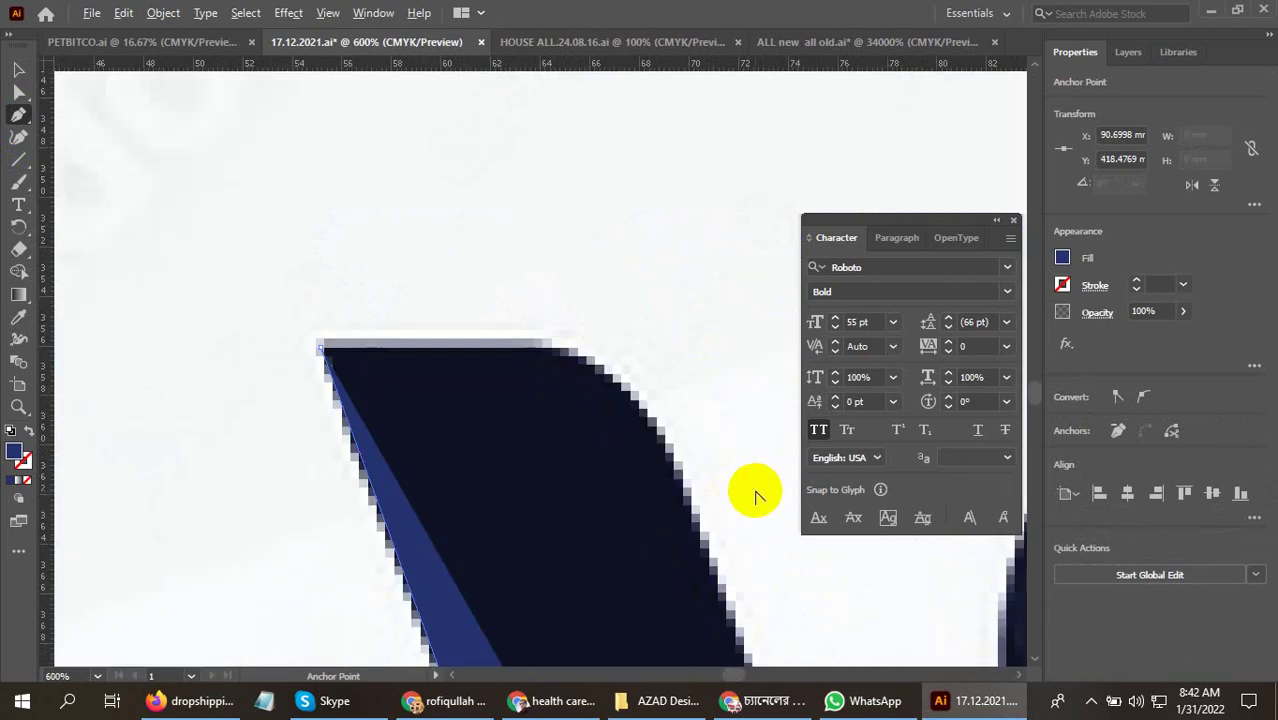
scroll(719, 457, "up", 2)
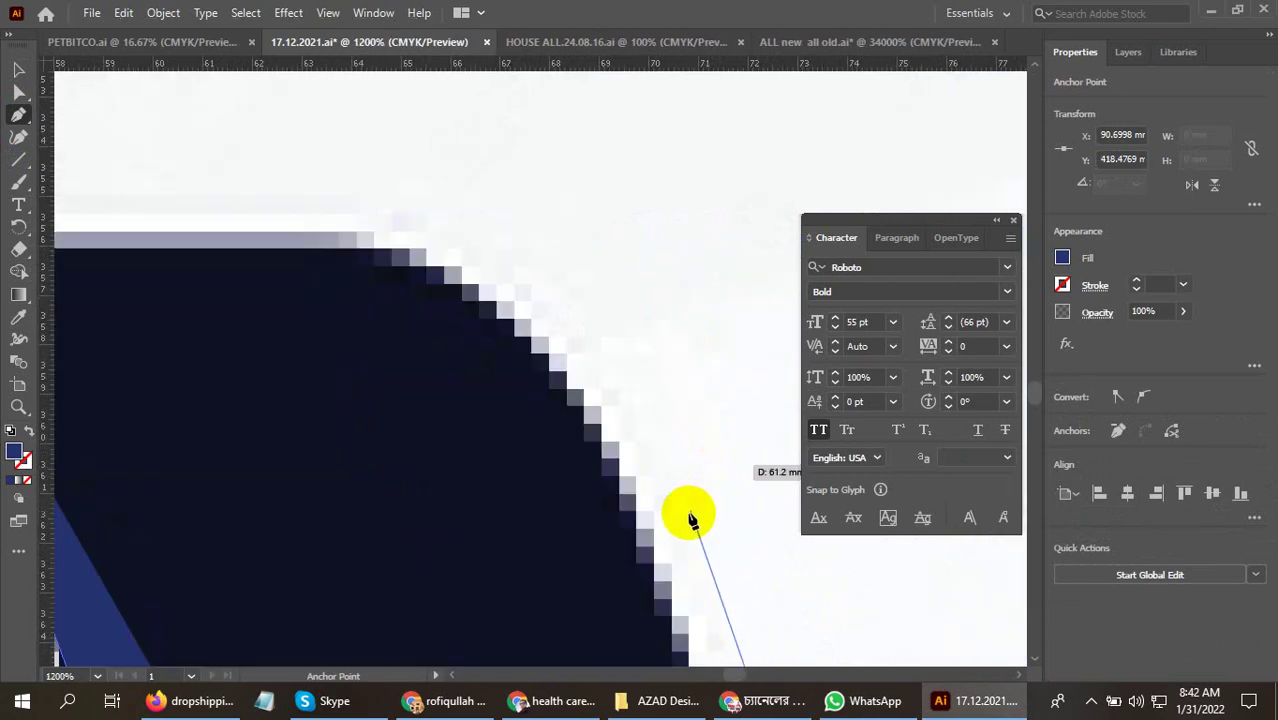
left_click(675, 637)
scroll(556, 330, "down", 1)
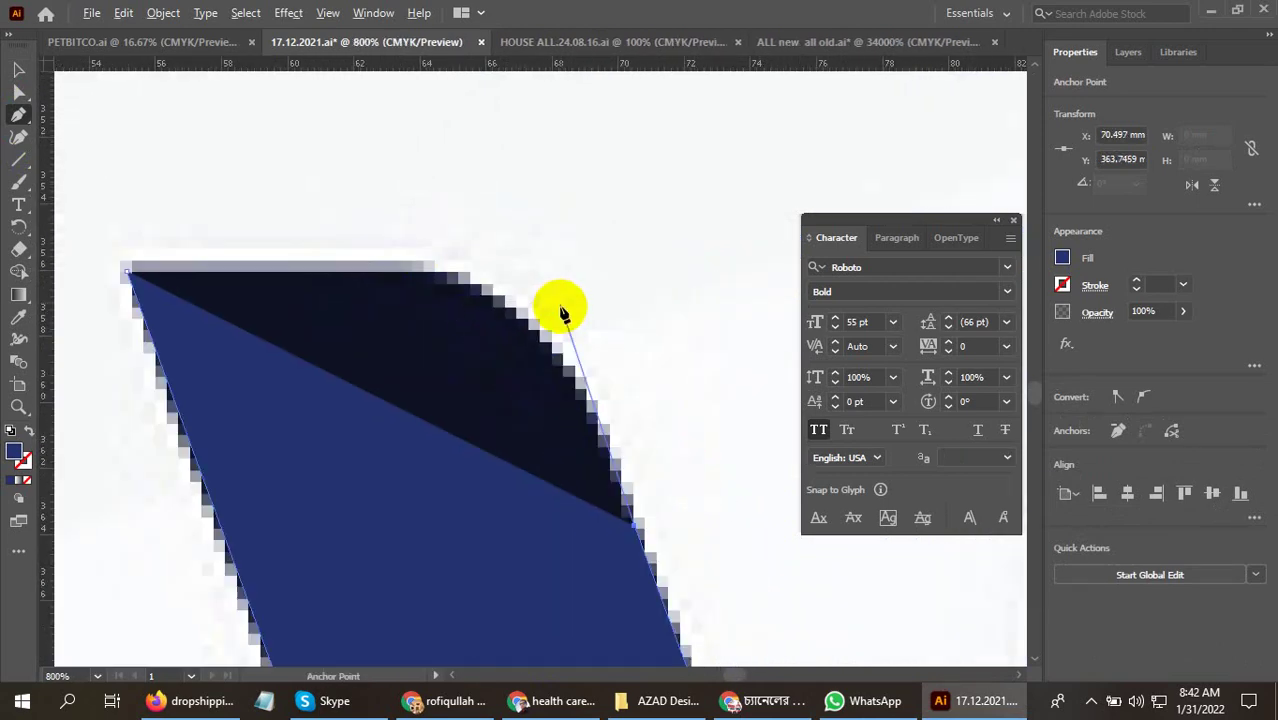
scroll(614, 326, "down", 1)
mouse_move(499, 300)
left_mouse_down()
mouse_move(342, 262)
mouse_move(338, 276)
left_mouse_up()
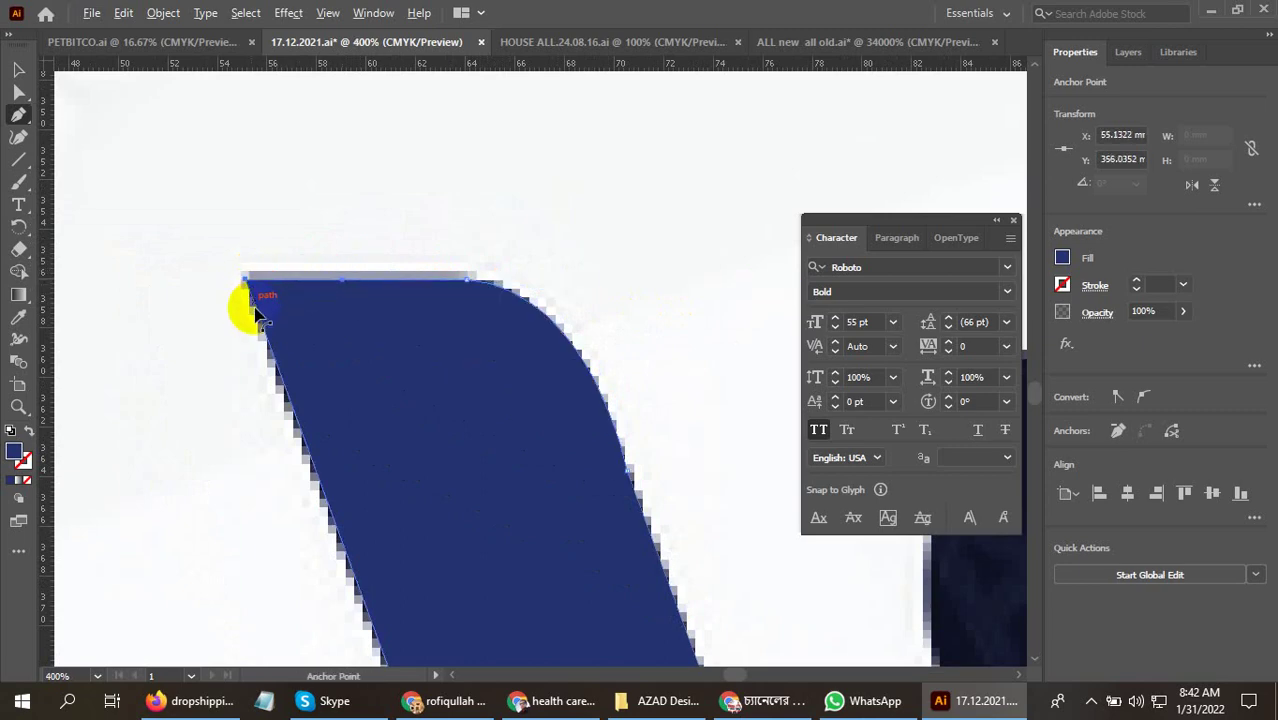
scroll(255, 315, "down", 2)
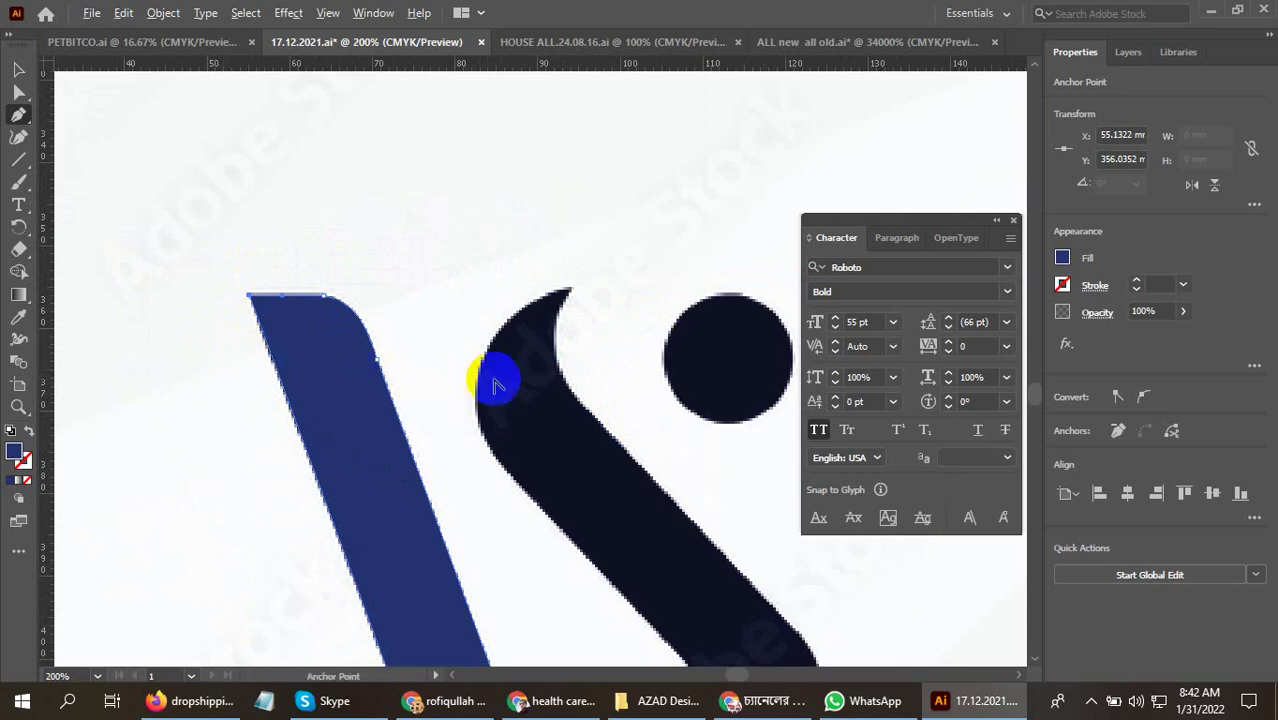
Start a path at the S stroke's pointed tip and curve it along the inner edge
scroll(545, 285, "up", 1)
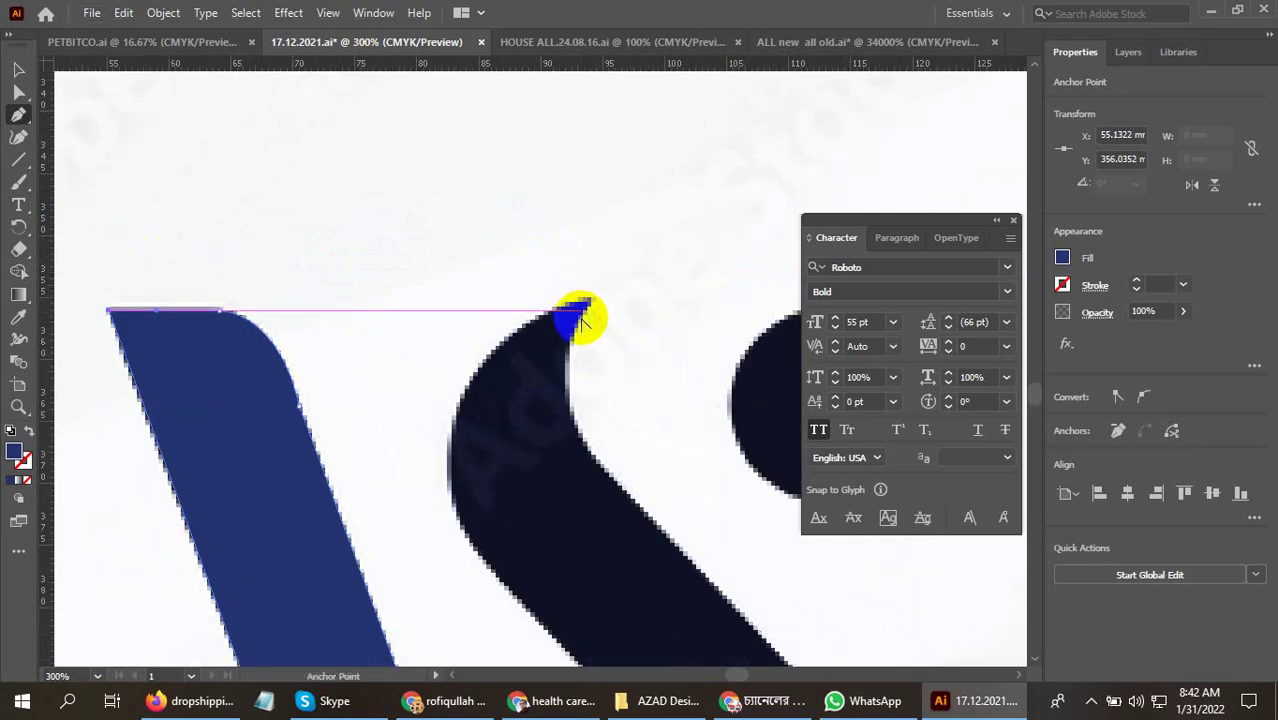
scroll(585, 308, "up", 1)
left_click(588, 302)
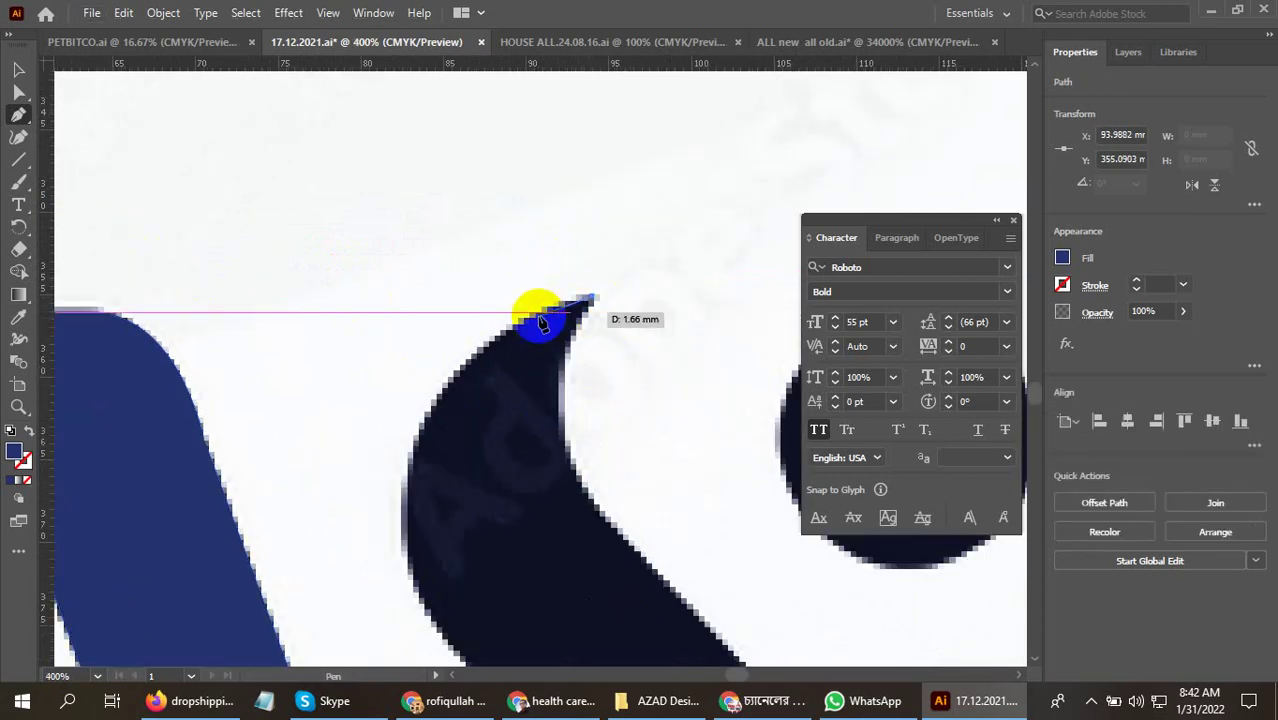
scroll(500, 340, "up", 1)
scroll(549, 430, "up", 1)
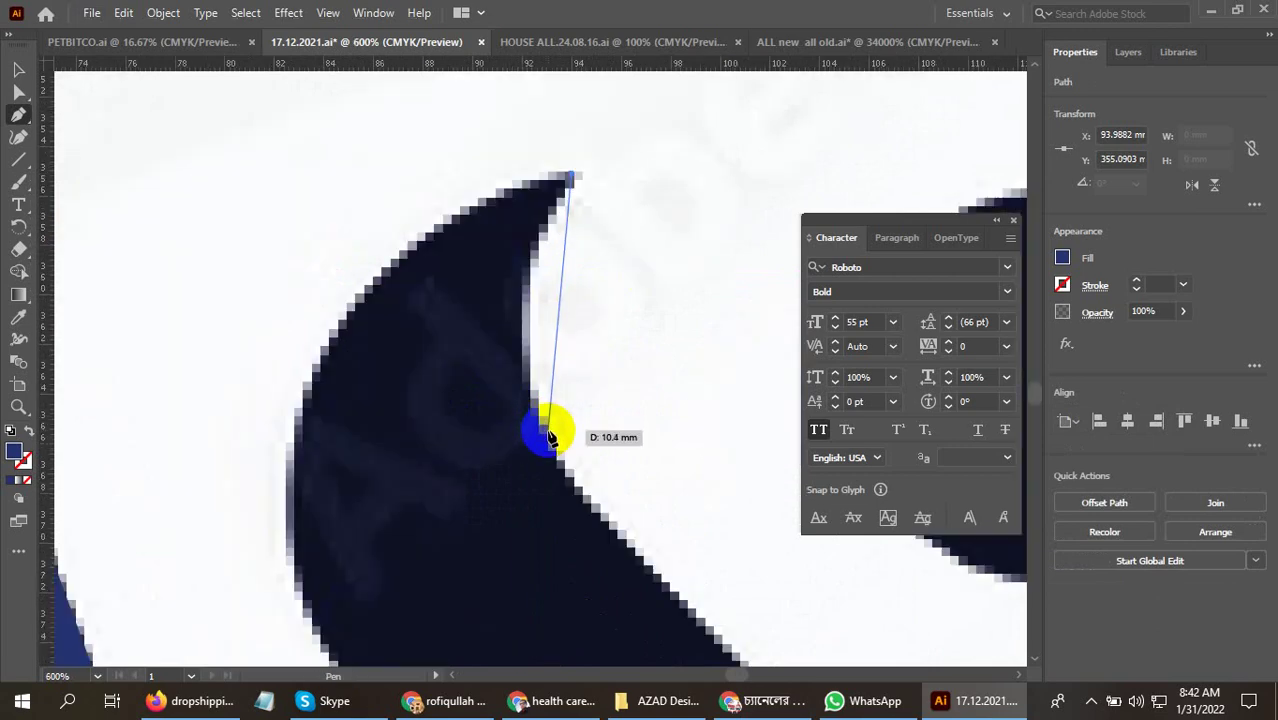
mouse_move(544, 428)
left_mouse_down()
mouse_move(601, 572)
mouse_move(614, 552)
mouse_move(590, 479)
left_mouse_up()
scroll(590, 479, "up", 1)
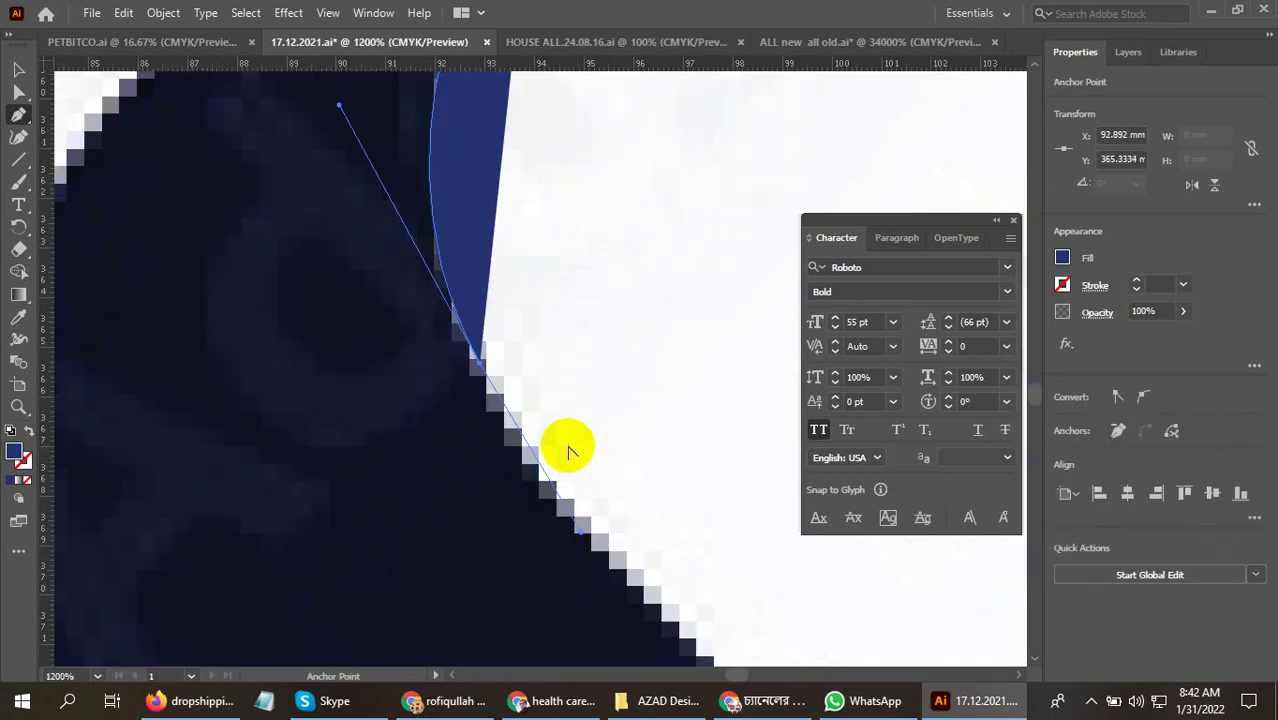
scroll(352, 357, "down", 1)
mouse_move(485, 442)
left_mouse_down()
mouse_move(476, 451)
mouse_move(531, 516)
left_mouse_up()
Add another anchor further down the S's inner edge
scroll(476, 451, "up", 1)
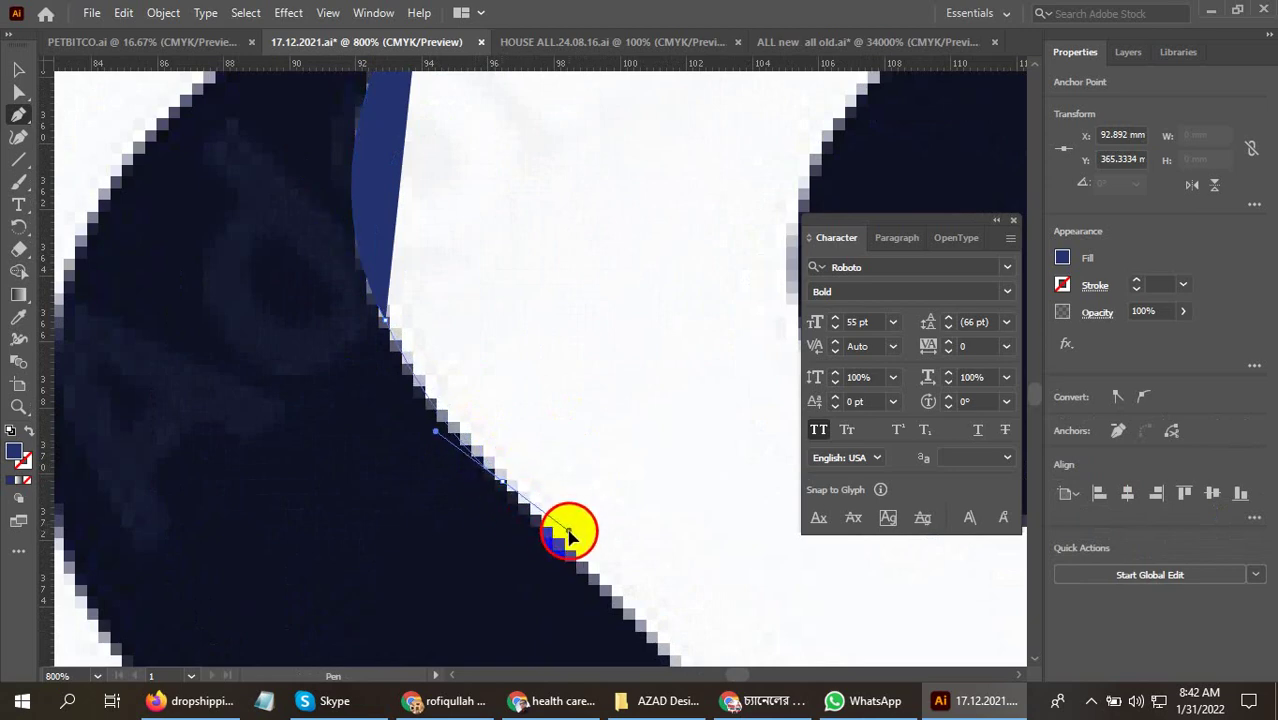
left_click(555, 535)
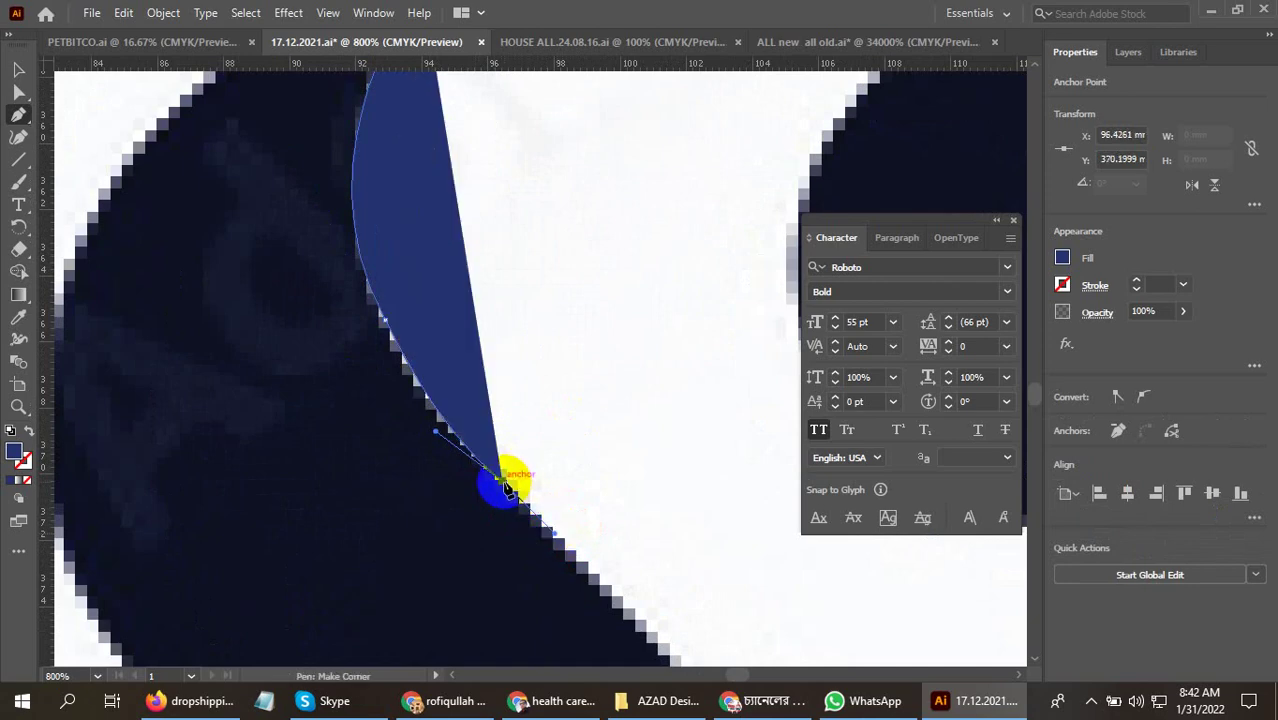
scroll(334, 405, "down", 2)
scroll(308, 371, "down", 2)
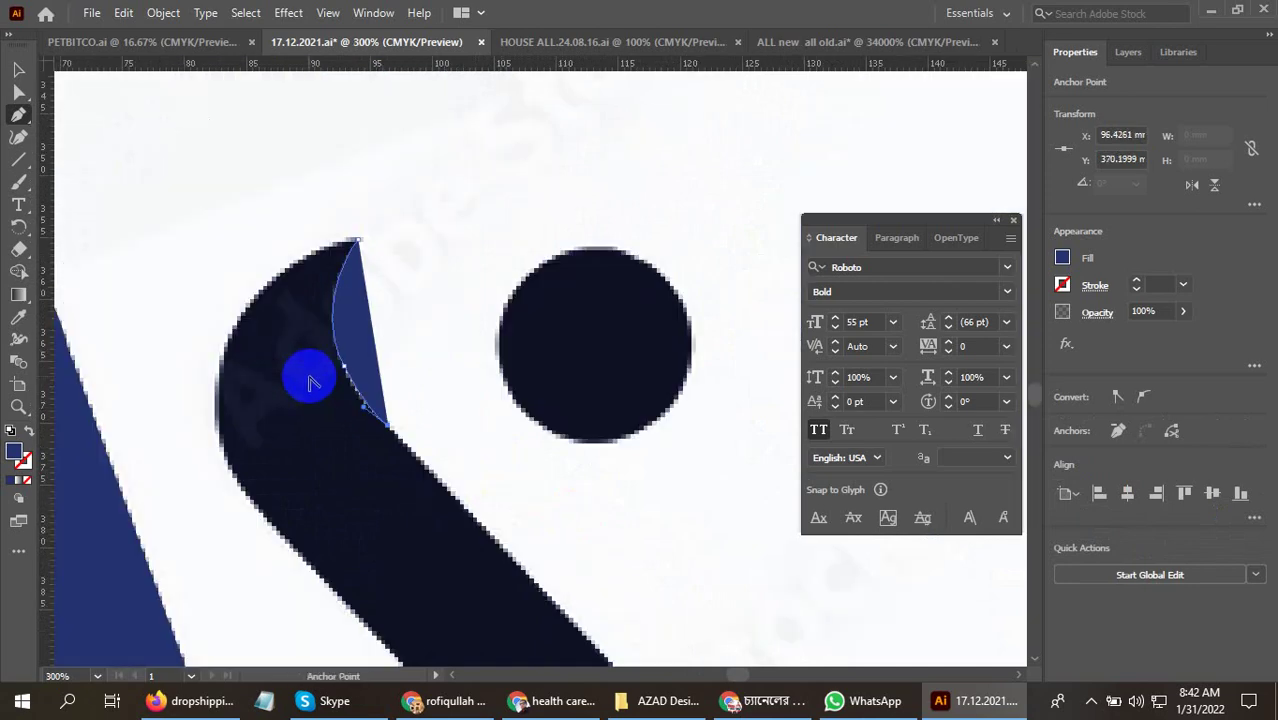
scroll(334, 342, "down", 2)
scroll(400, 460, "down", 1)
scroll(398, 460, "up", 3)
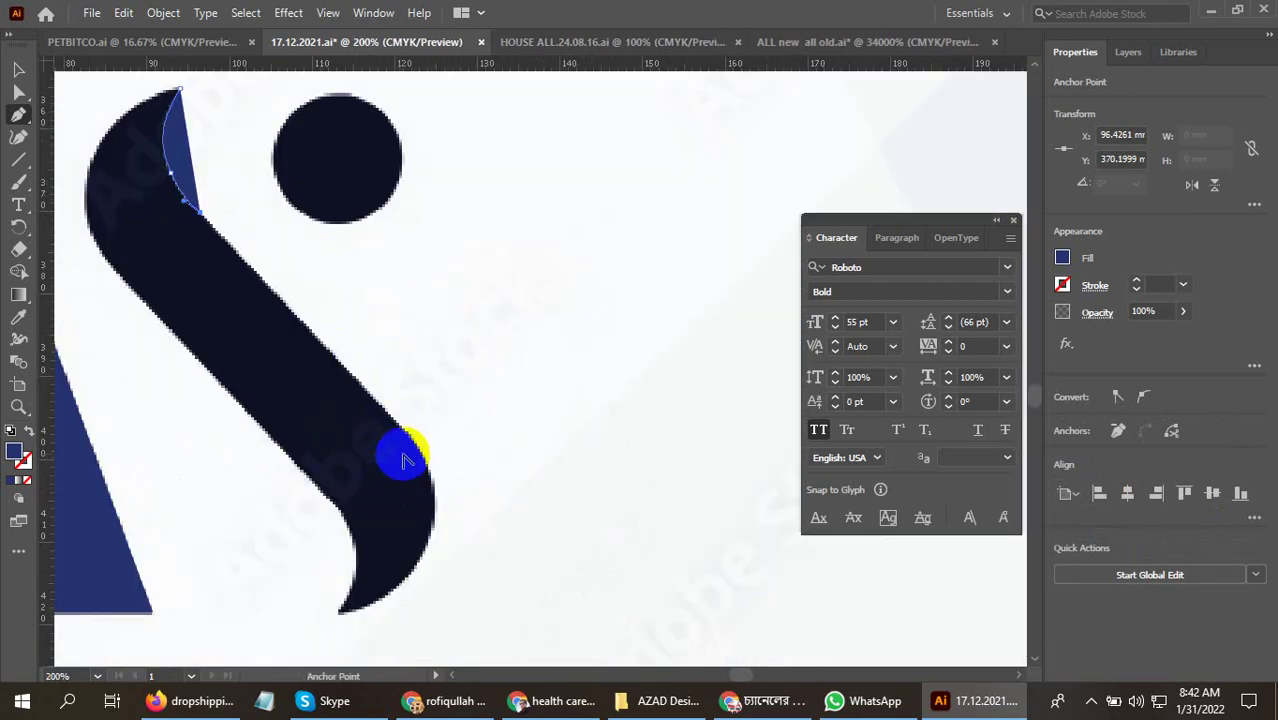
scroll(403, 460, "up", 1)
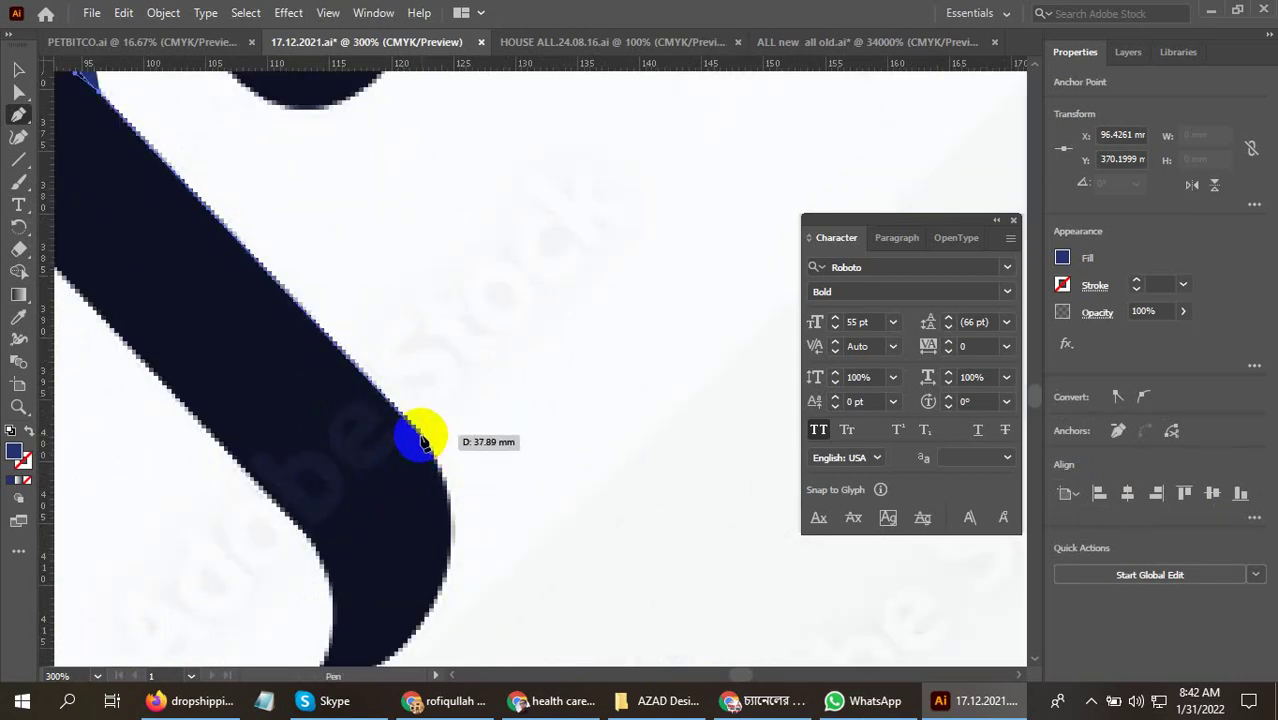
scroll(420, 425, "down", 3)
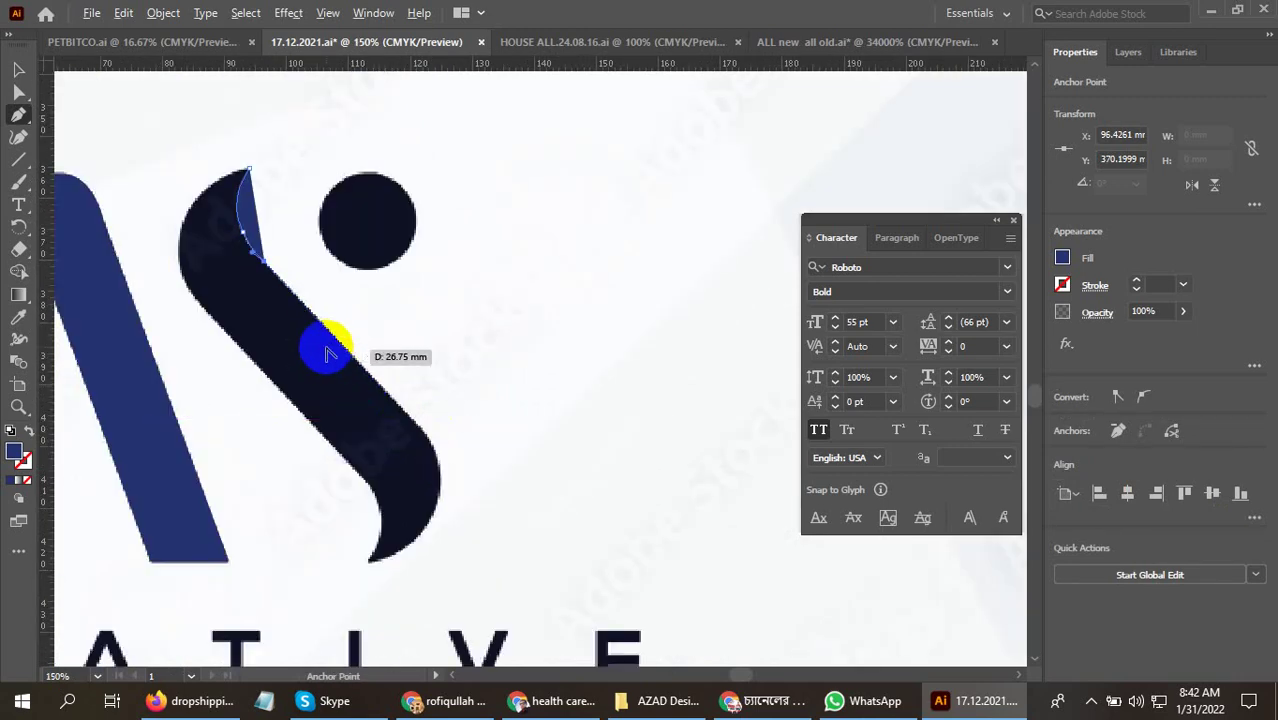
scroll(330, 352, "up", 2)
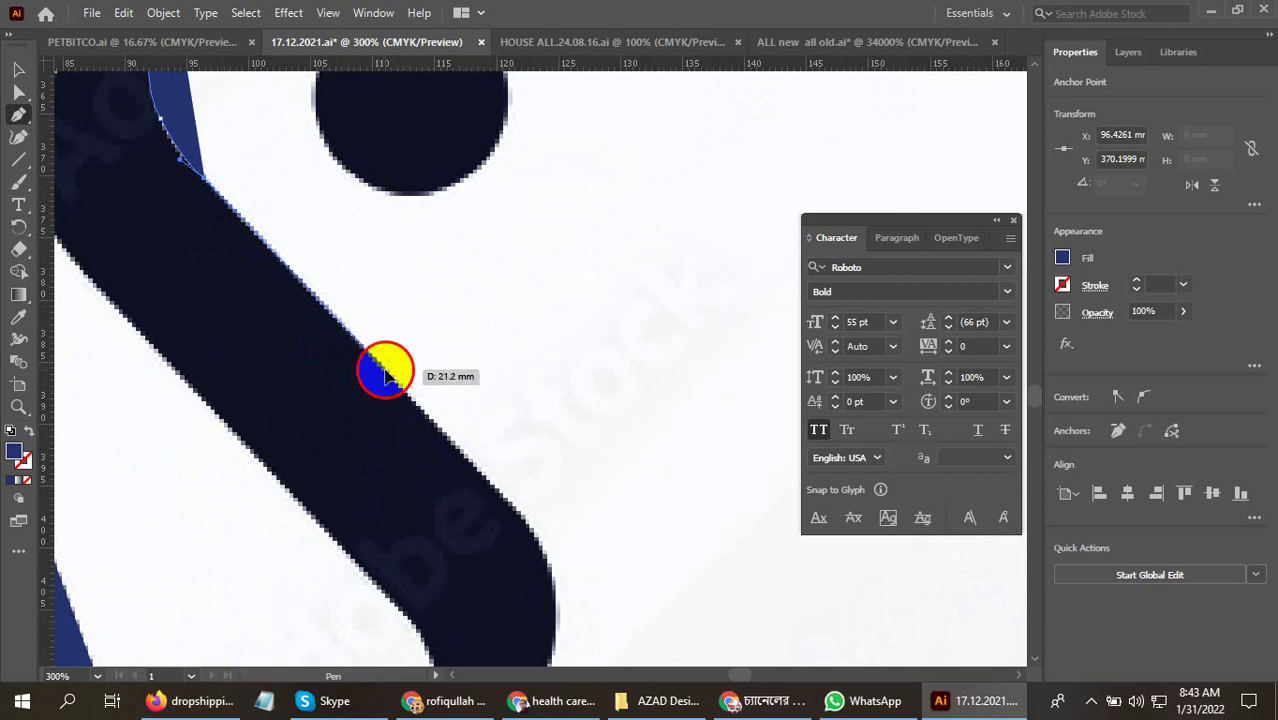
Place anchors down the diagonal, across the opposite edge and curve along the S's outer edge
left_click(385, 372)
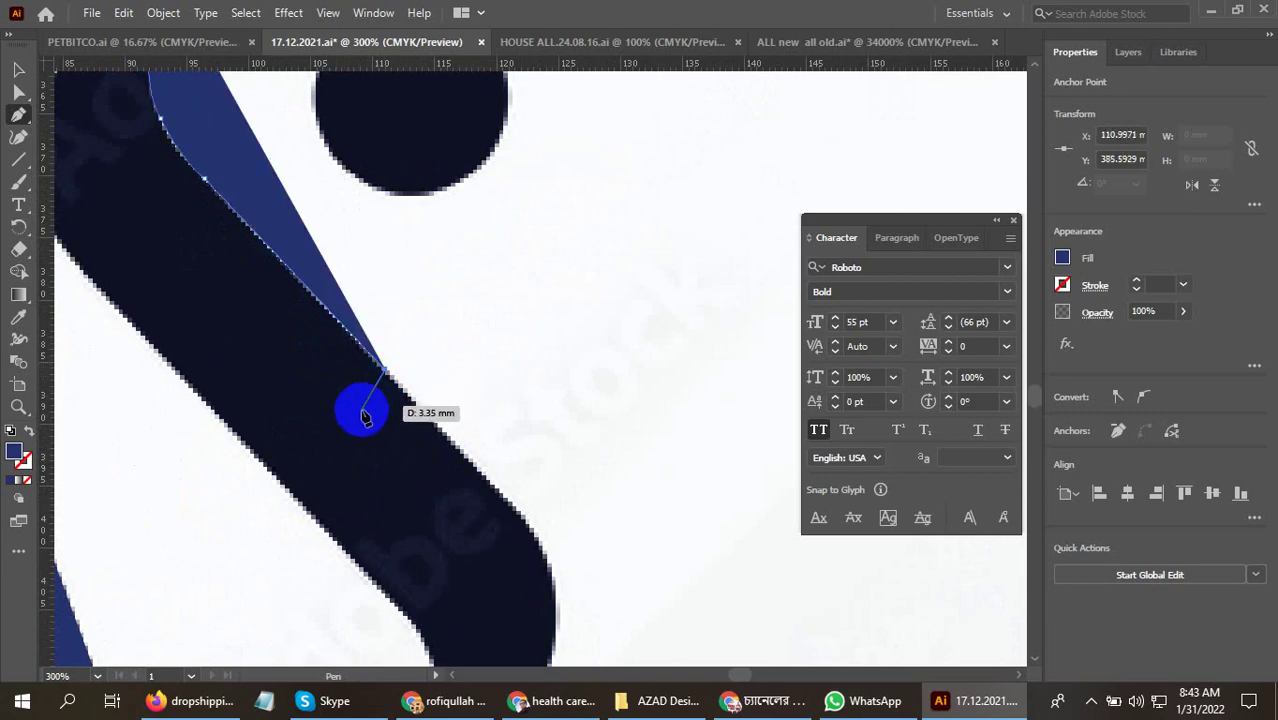
left_click(279, 482)
scroll(449, 470, "down", 3)
scroll(357, 371, "up", 3)
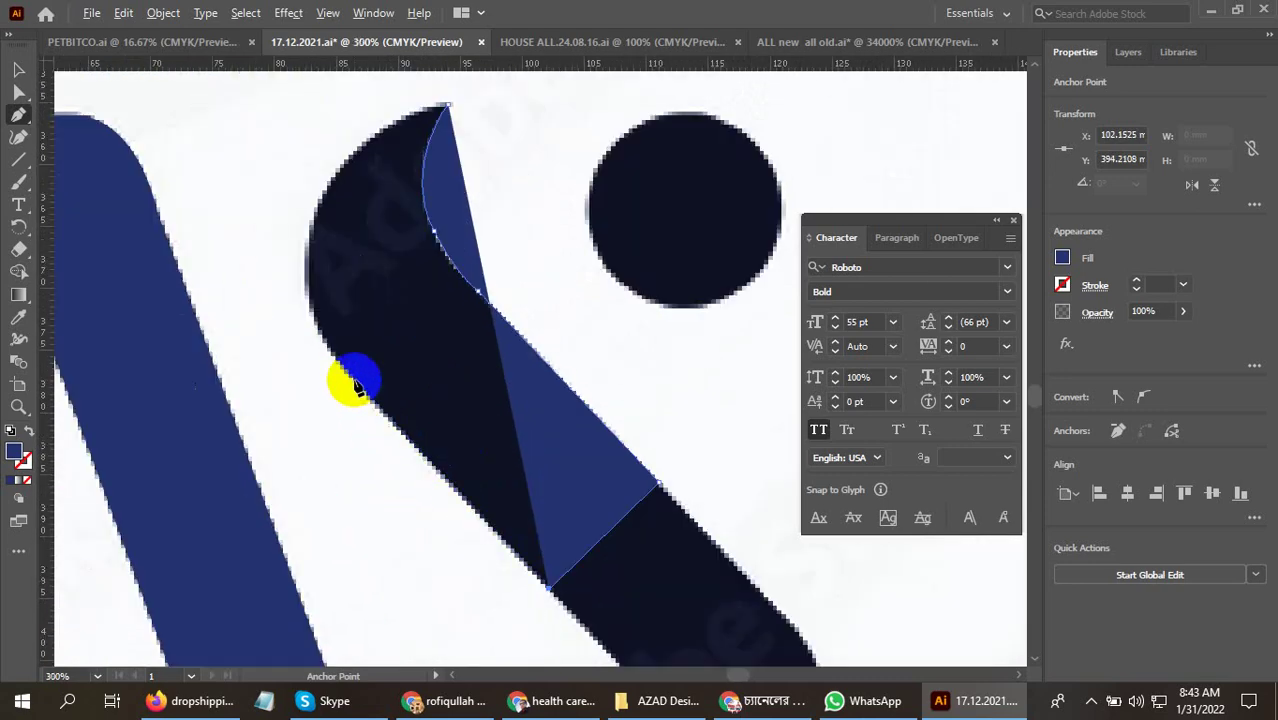
left_click(353, 381)
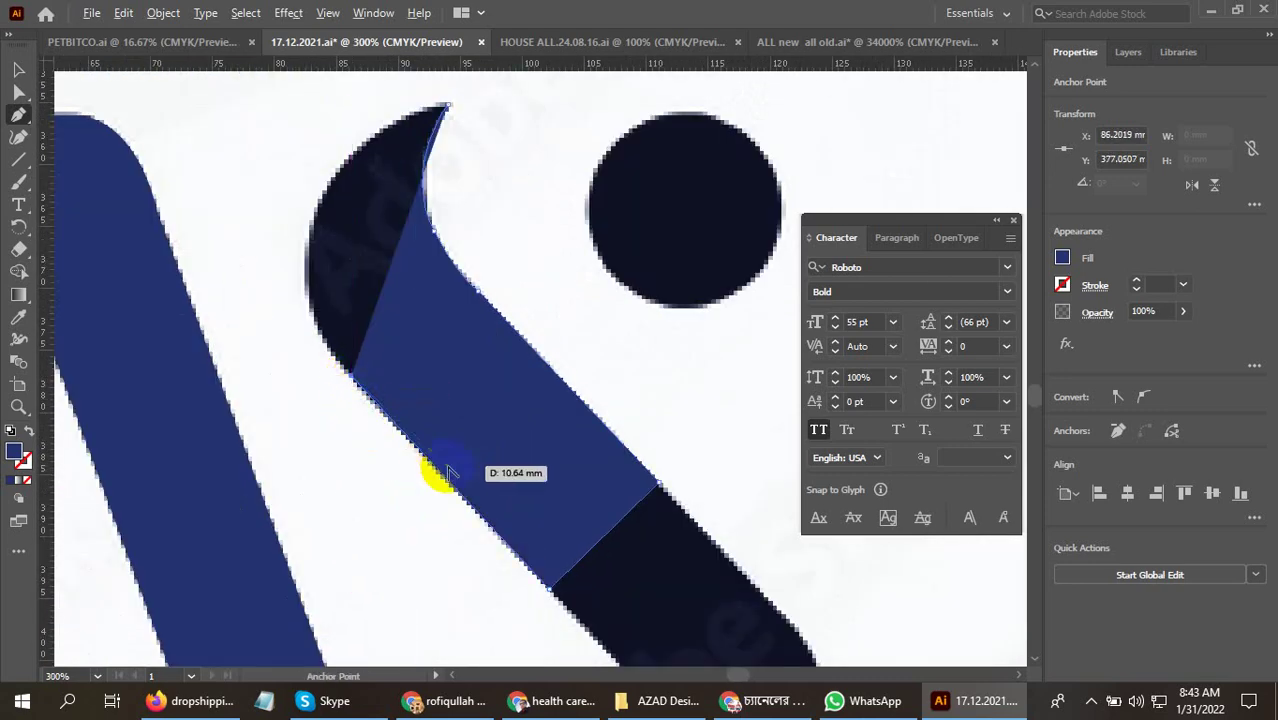
key("ctrl+plus")
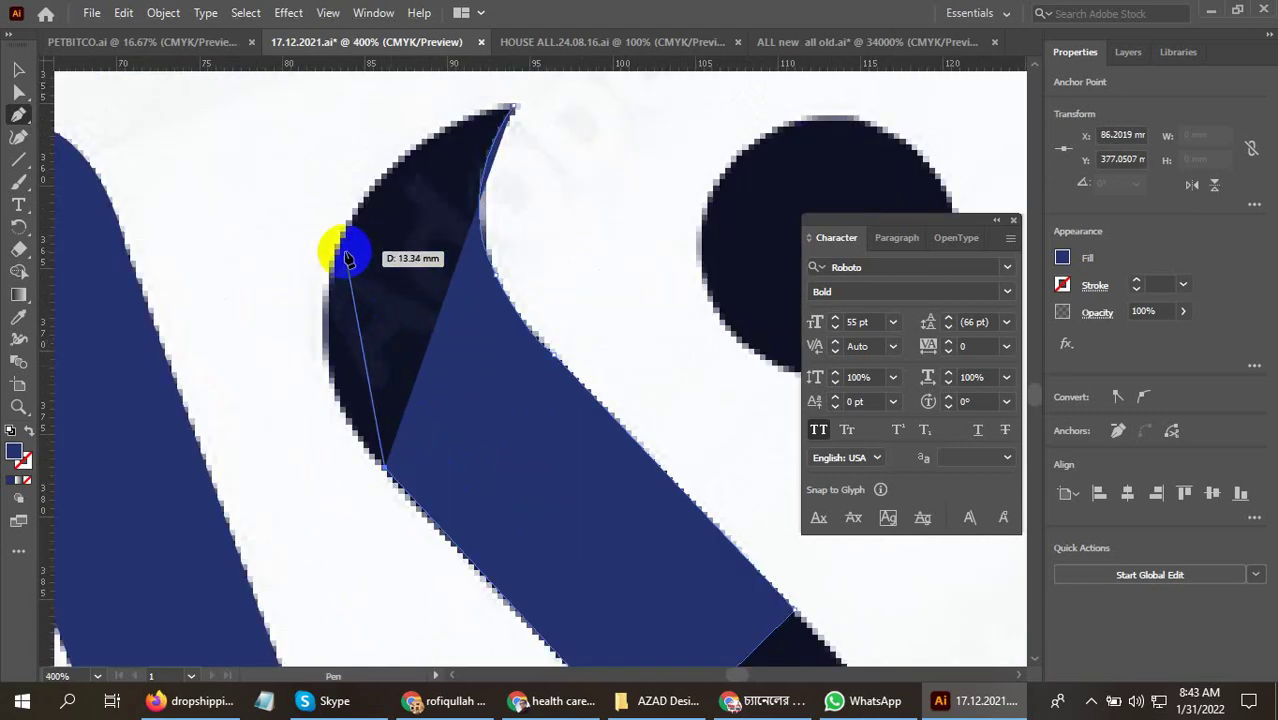
key("ctrl+minus")
key("ctrl+minus")
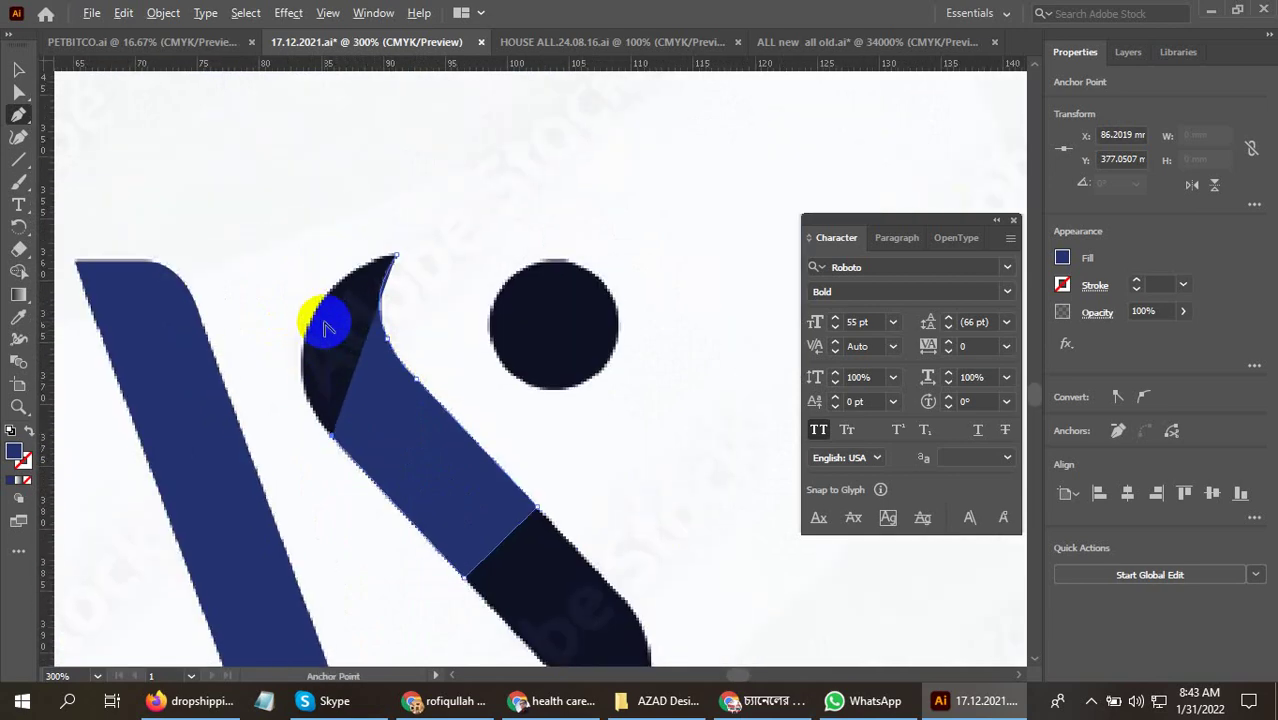
key("ctrl+plus")
left_click_drag(303, 325, 344, 222)
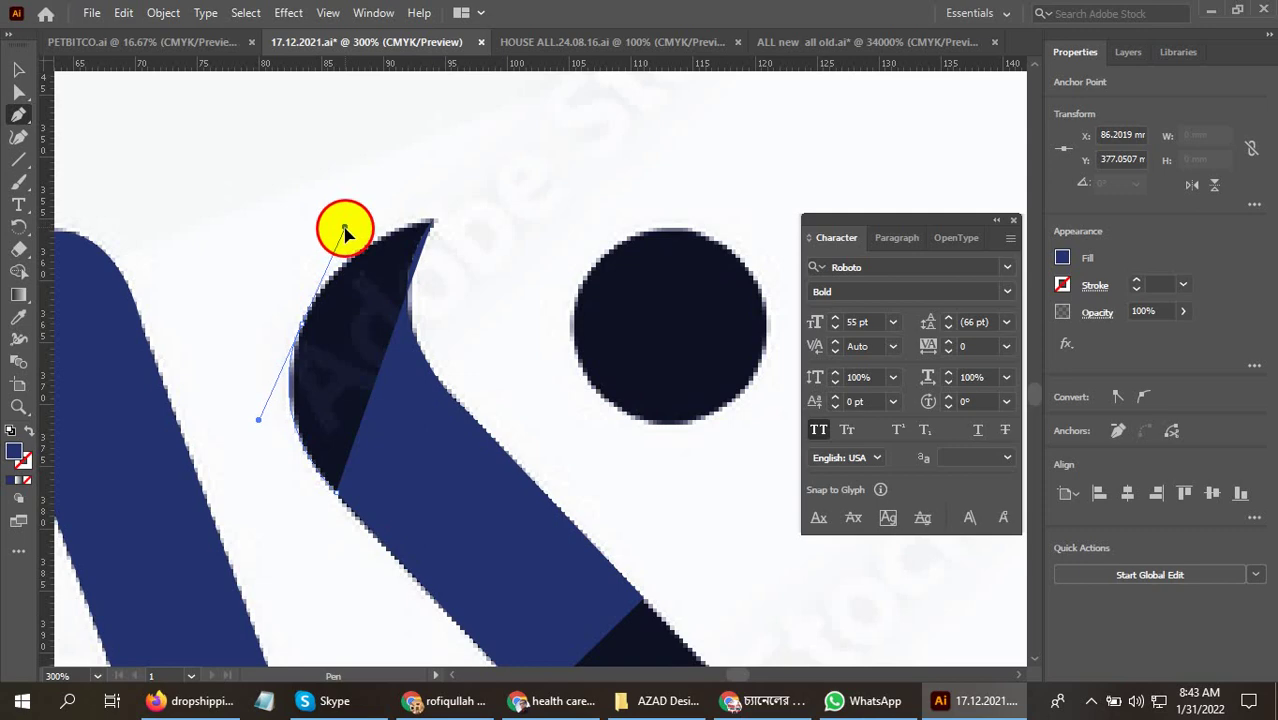
Make the anchor a corner and reshape the segment up to the pointed tip with curve handles
key("ctrl+plus")
key("ctrl+plus")
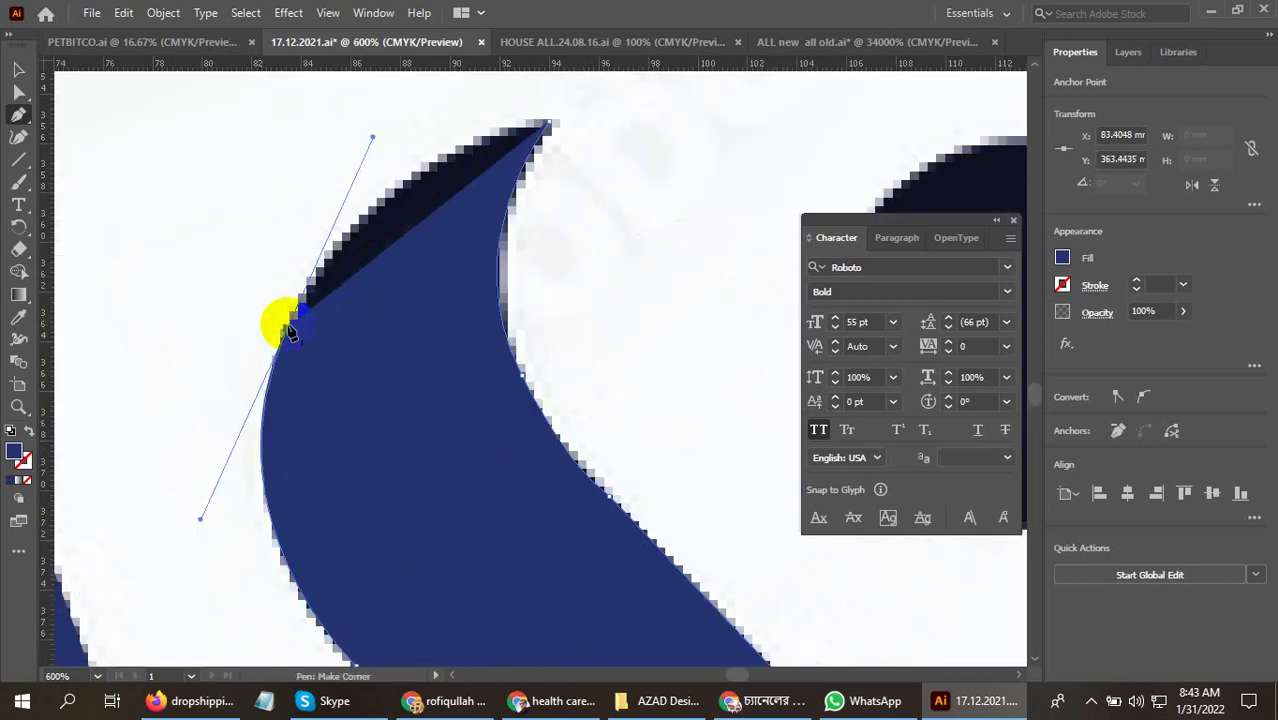
key("ctrl+plus")
key("ctrl+plus")
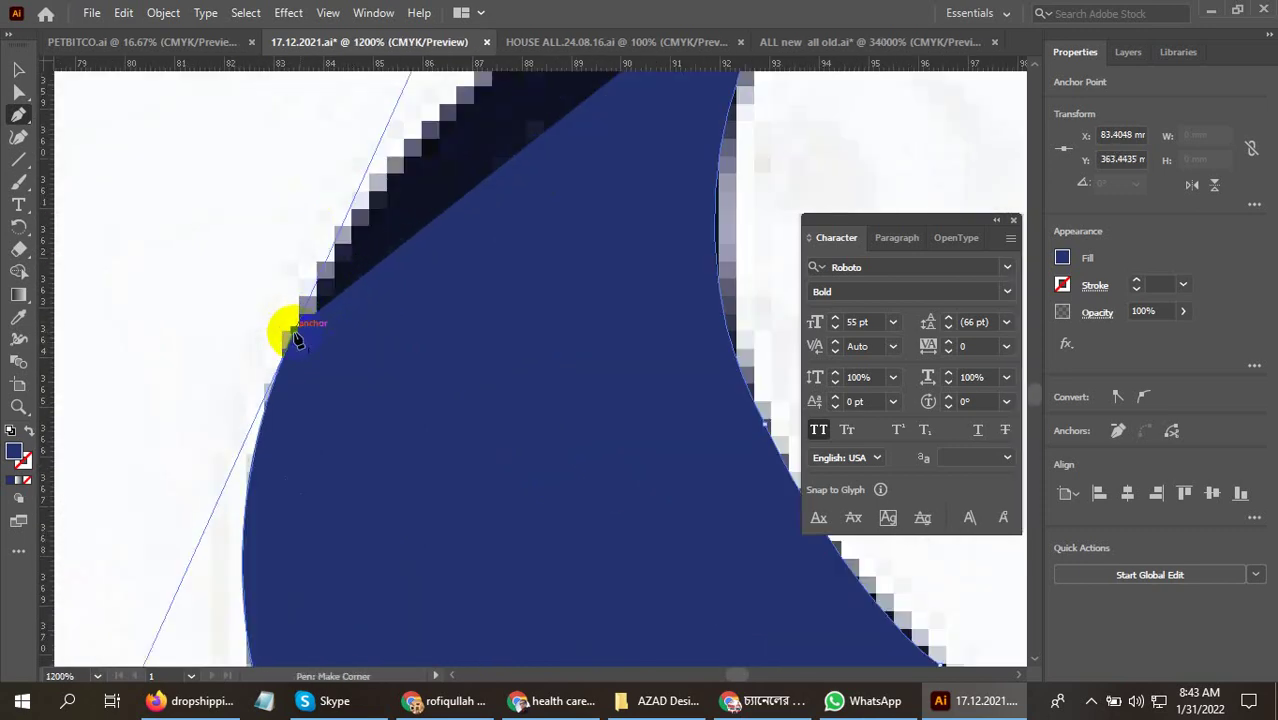
left_click(295, 337)
key("ctrl+minus")
key("ctrl+minus")
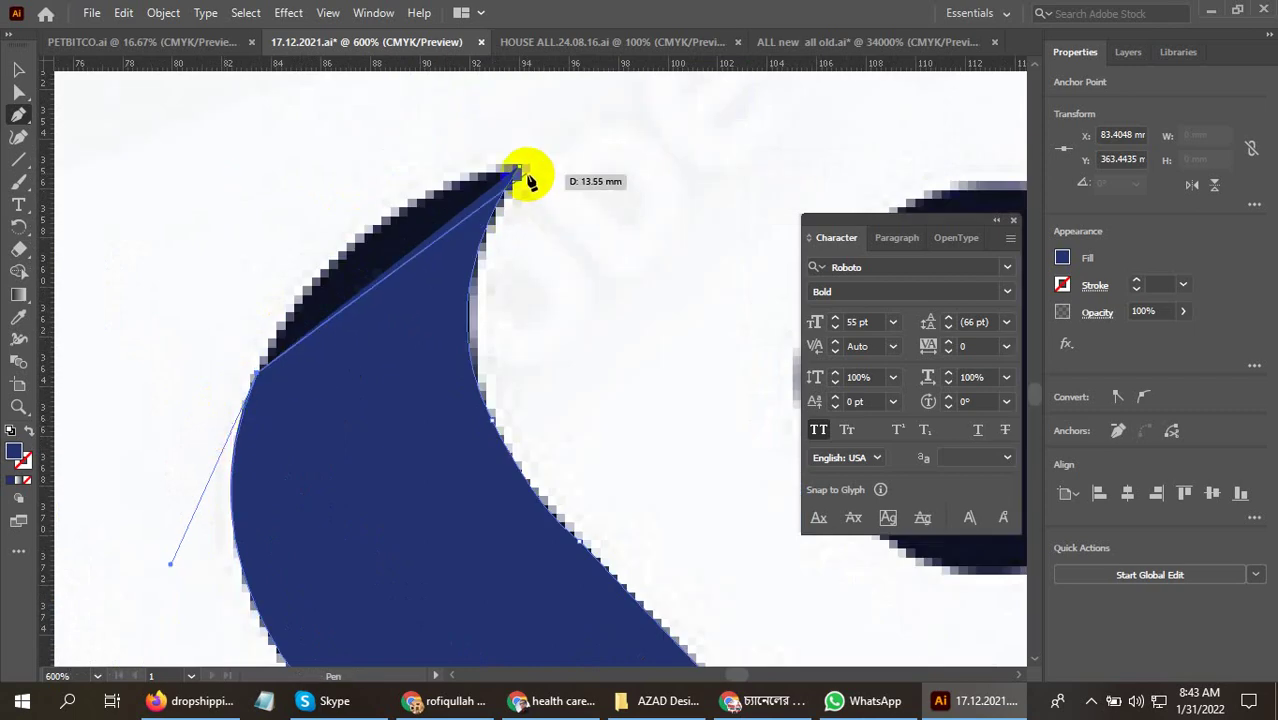
mouse_move(530, 180)
left_mouse_down()
mouse_move(527, 257)
mouse_move(513, 243)
left_mouse_up()
key("ctrl+minus")
key("ctrl+plus")
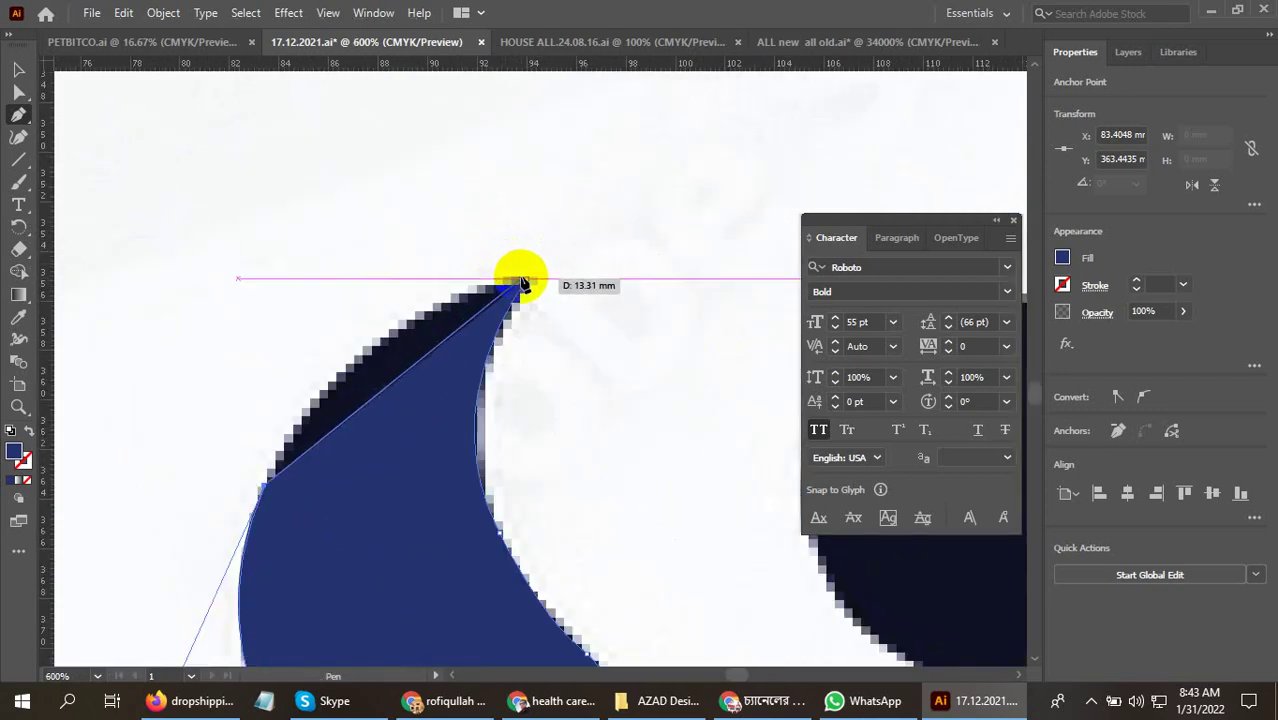
left_click_drag(520, 283, 527, 279)
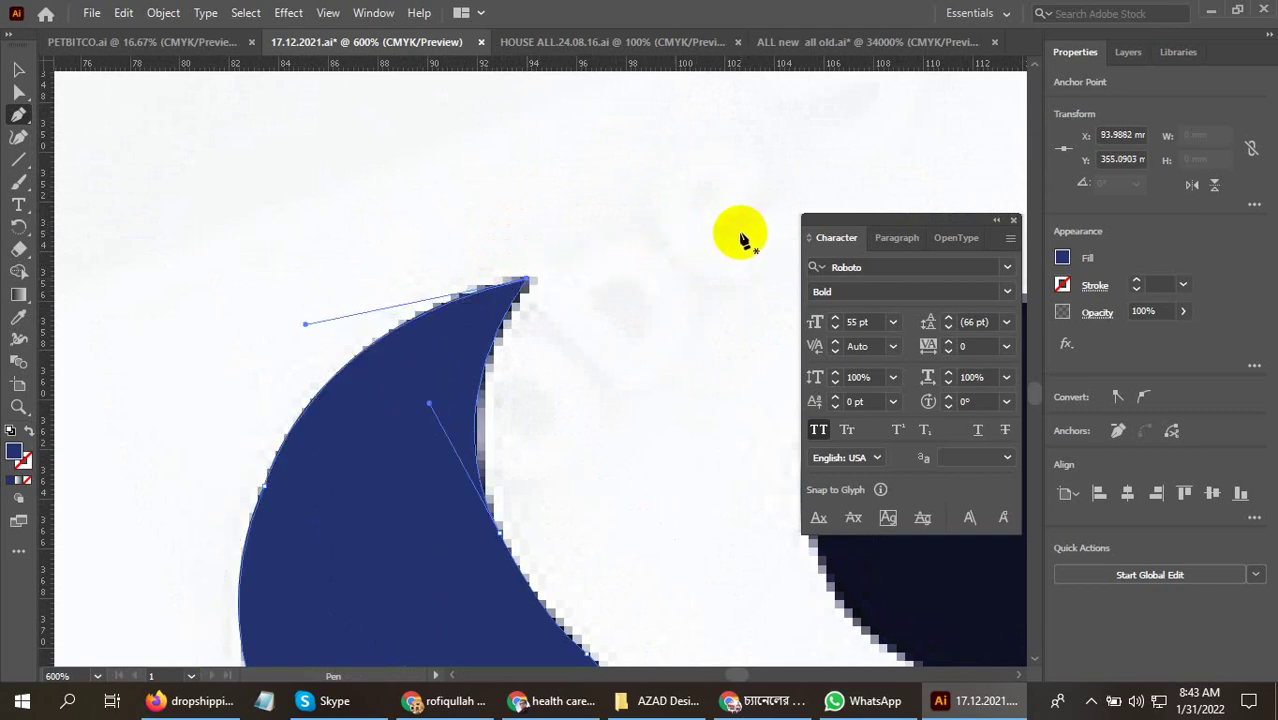
key("ctrl+z")
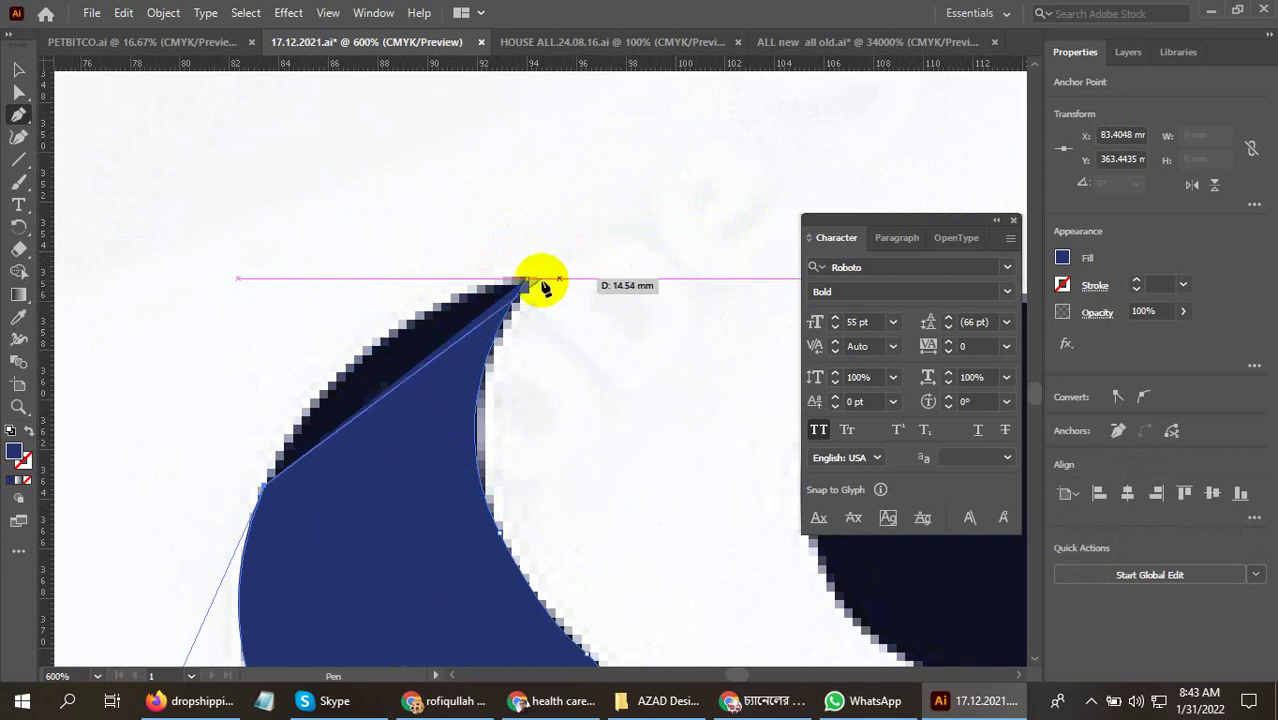
left_click_drag(526, 285, 686, 258)
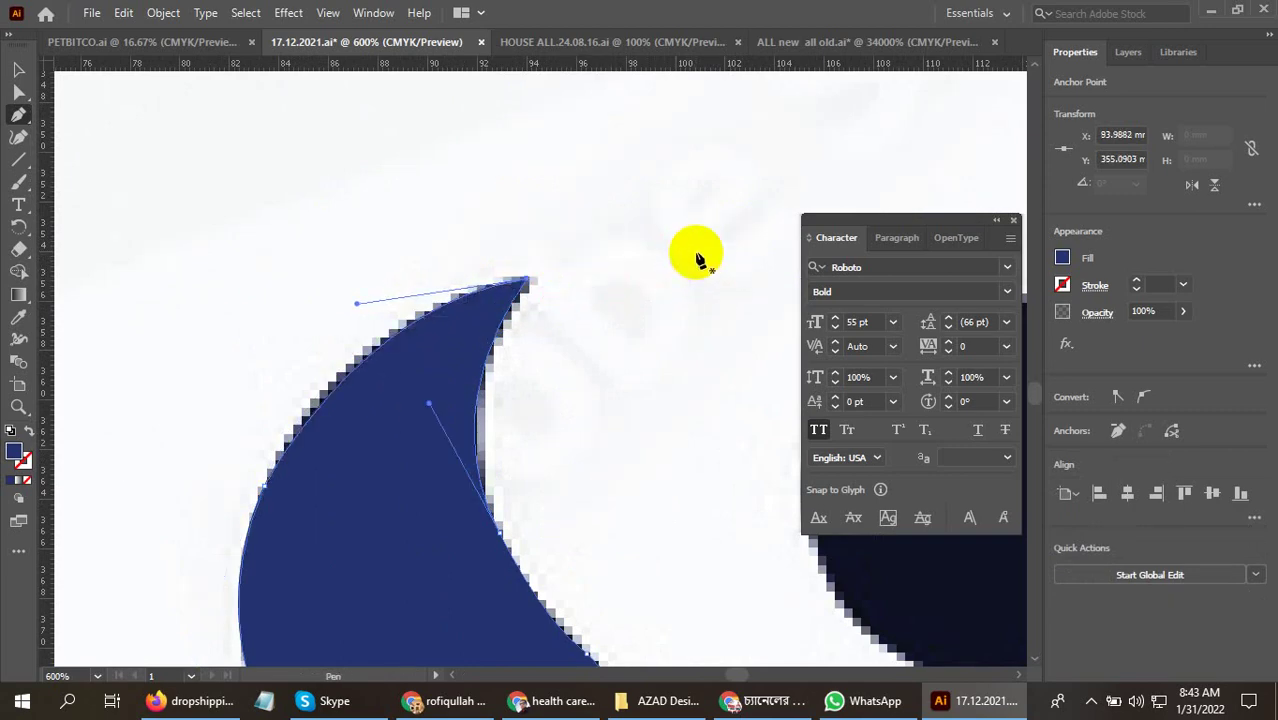
scroll(548, 275, "down", 4)
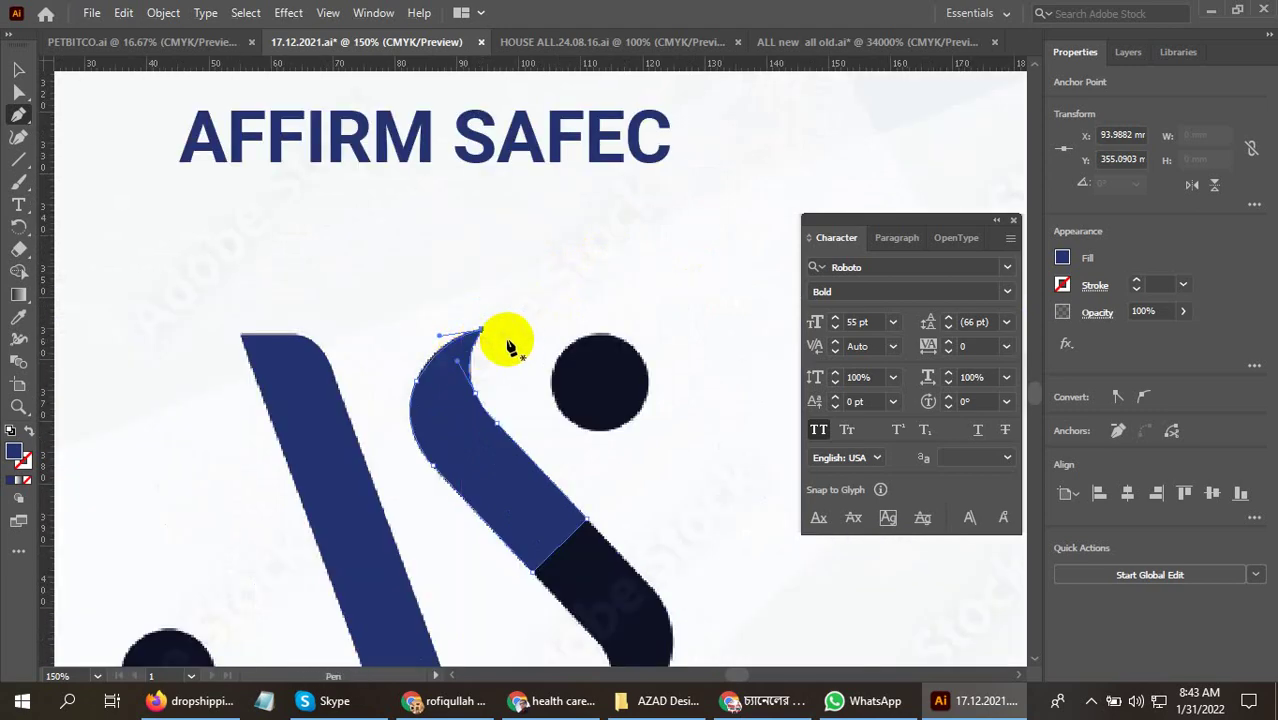
Select the blue swoosh, Alt-drag a copy and rotate it 180°
left_click(18, 69)
left_click(170, 120)
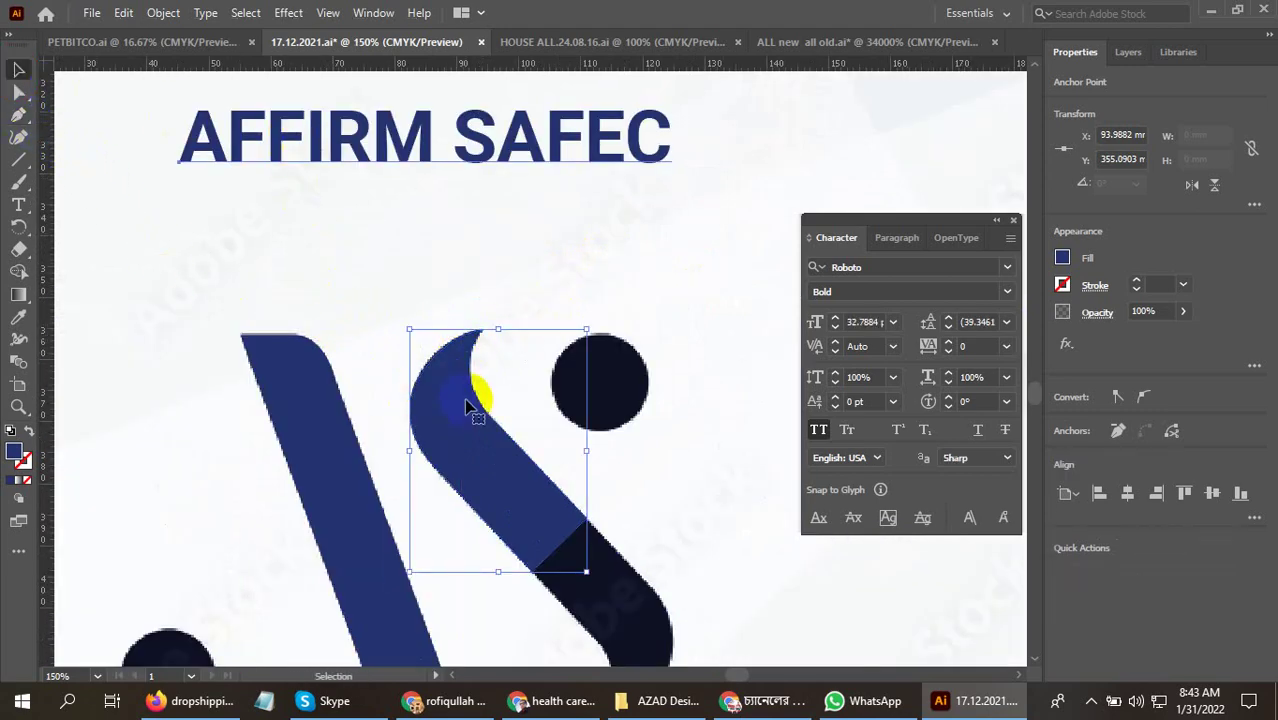
scroll(451, 420, "up", 2)
left_click(451, 420)
scroll(560, 320, "down", 4)
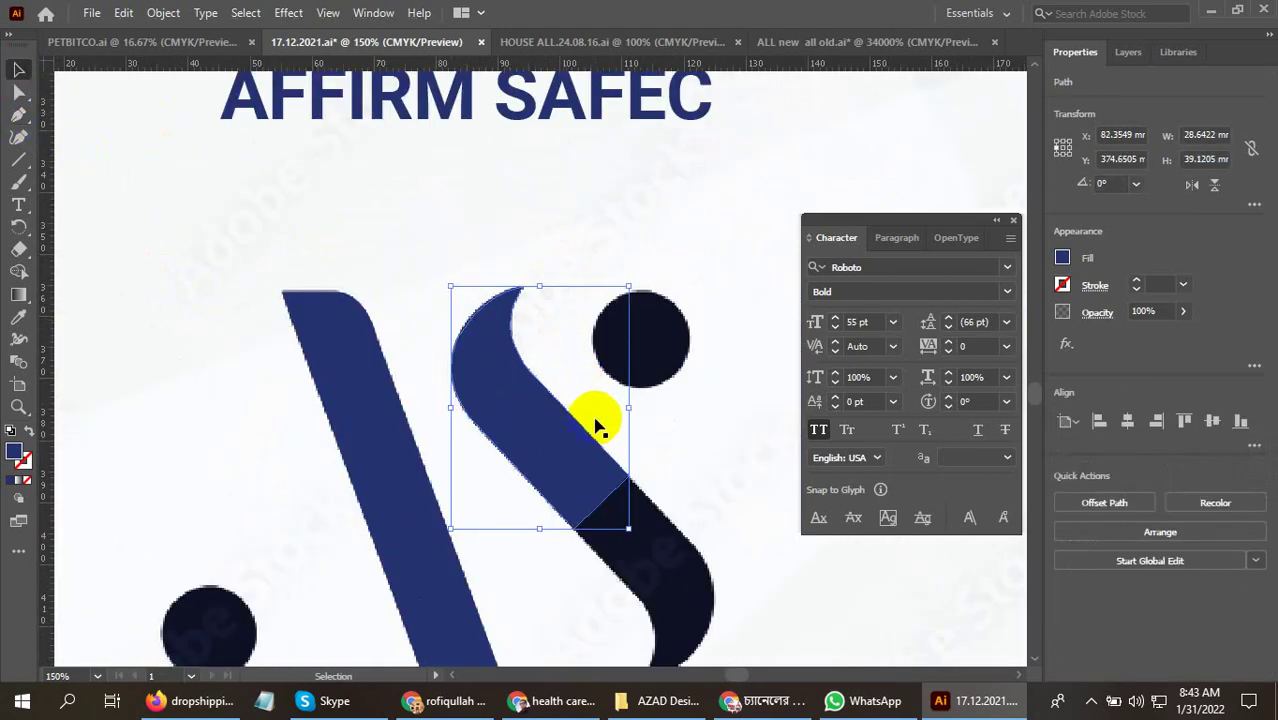
scroll(618, 440, "up", 1)
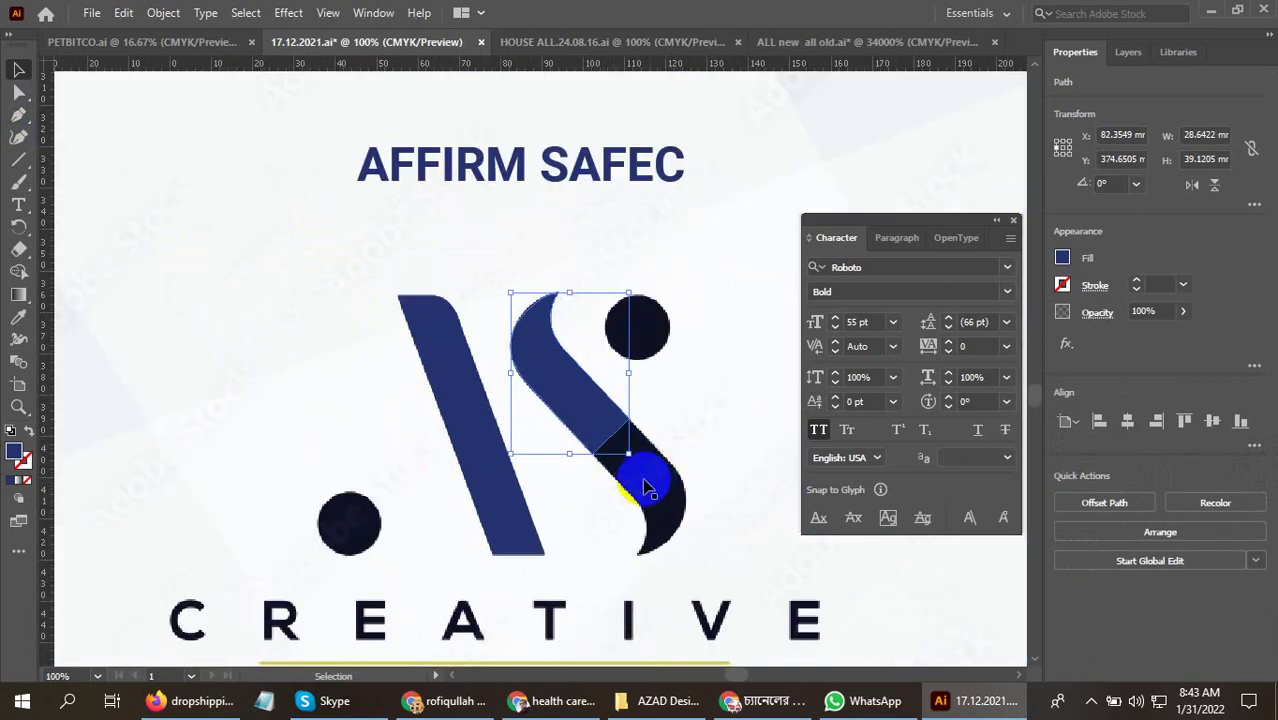
left_click_drag(593, 425, 647, 409)
mouse_move(686, 460)
left_mouse_down()
mouse_move(474, 244)
mouse_move(479, 257)
left_mouse_up()
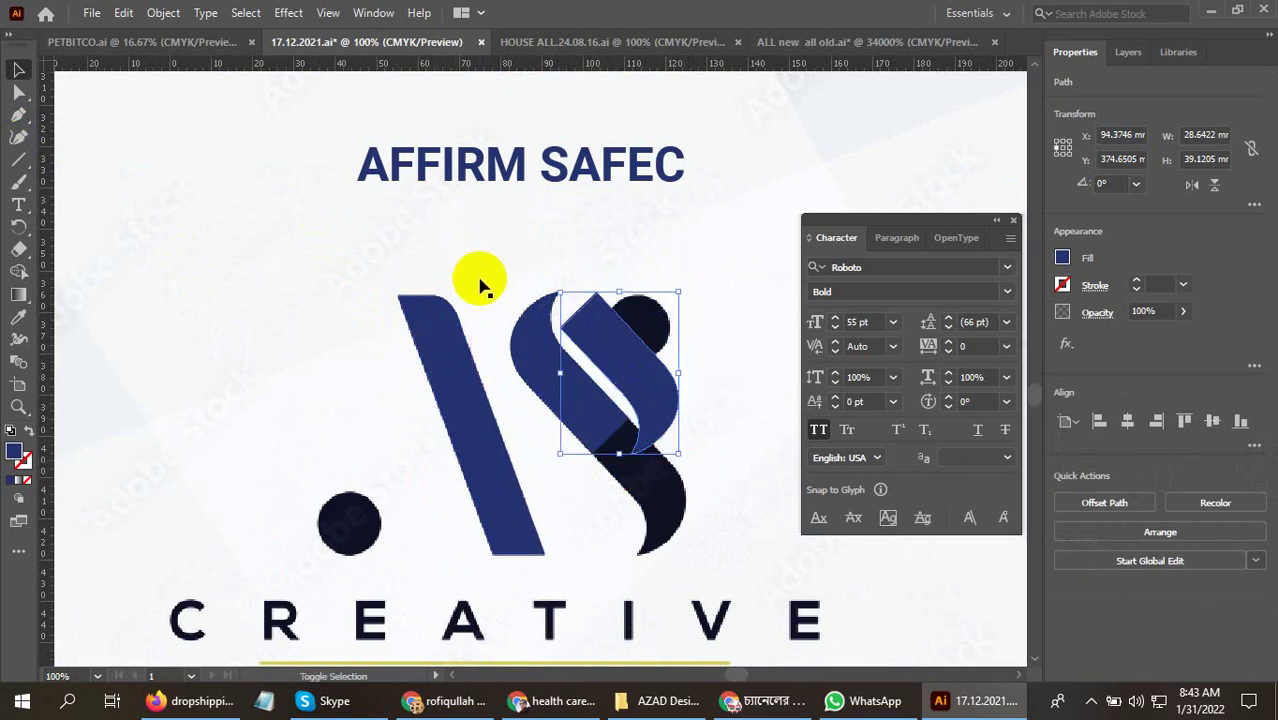
Move the rotated copy onto the S's lower stroke
scroll(622, 448, "up", 2)
mouse_move(640, 341)
left_mouse_down()
mouse_move(661, 486)
mouse_move(653, 524)
left_mouse_up()
scroll(620, 470, "up", 2)
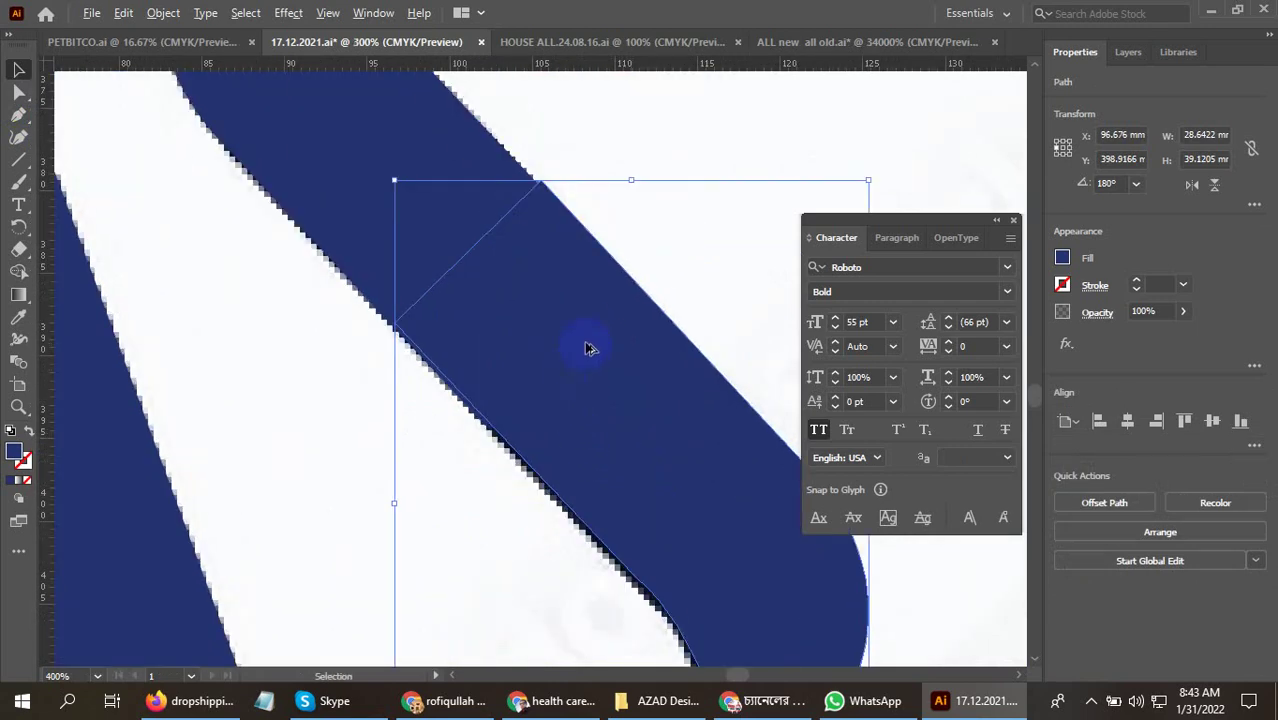
scroll(588, 347, "down", 1)
scroll(467, 389, "up", 1)
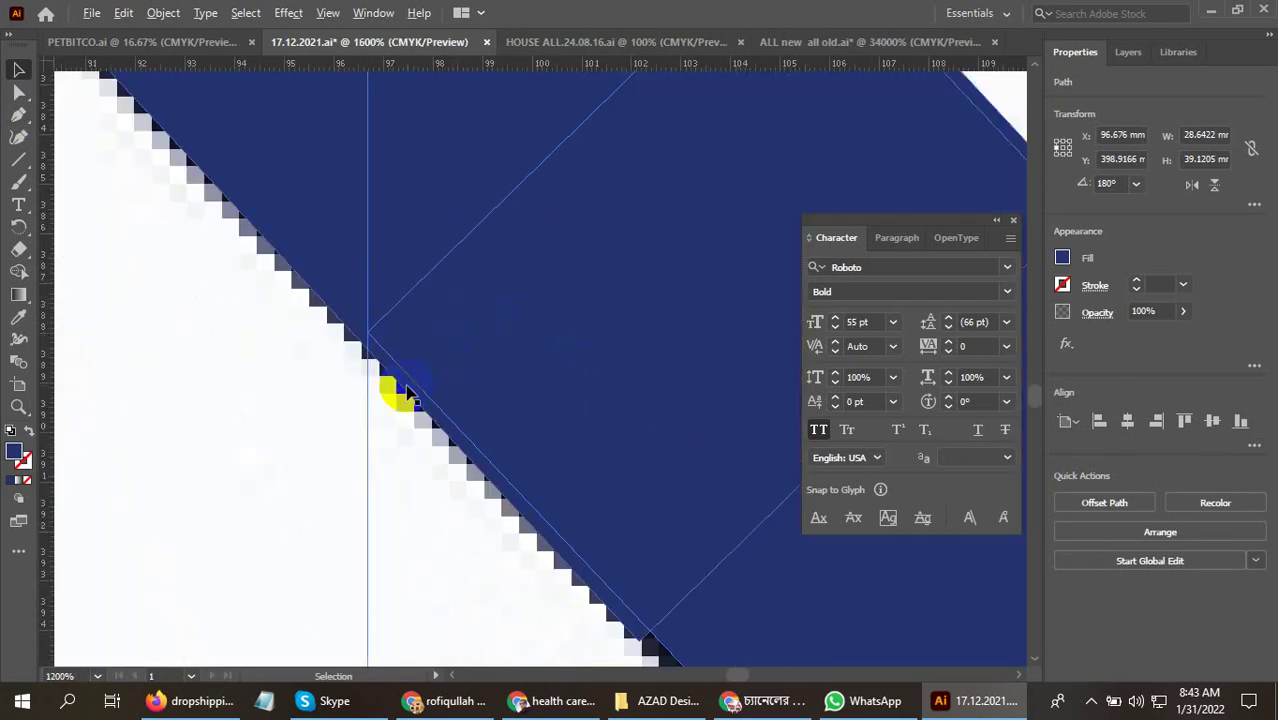
scroll(420, 330, "up", 1)
left_click(393, 353)
scroll(393, 353, "down", 1)
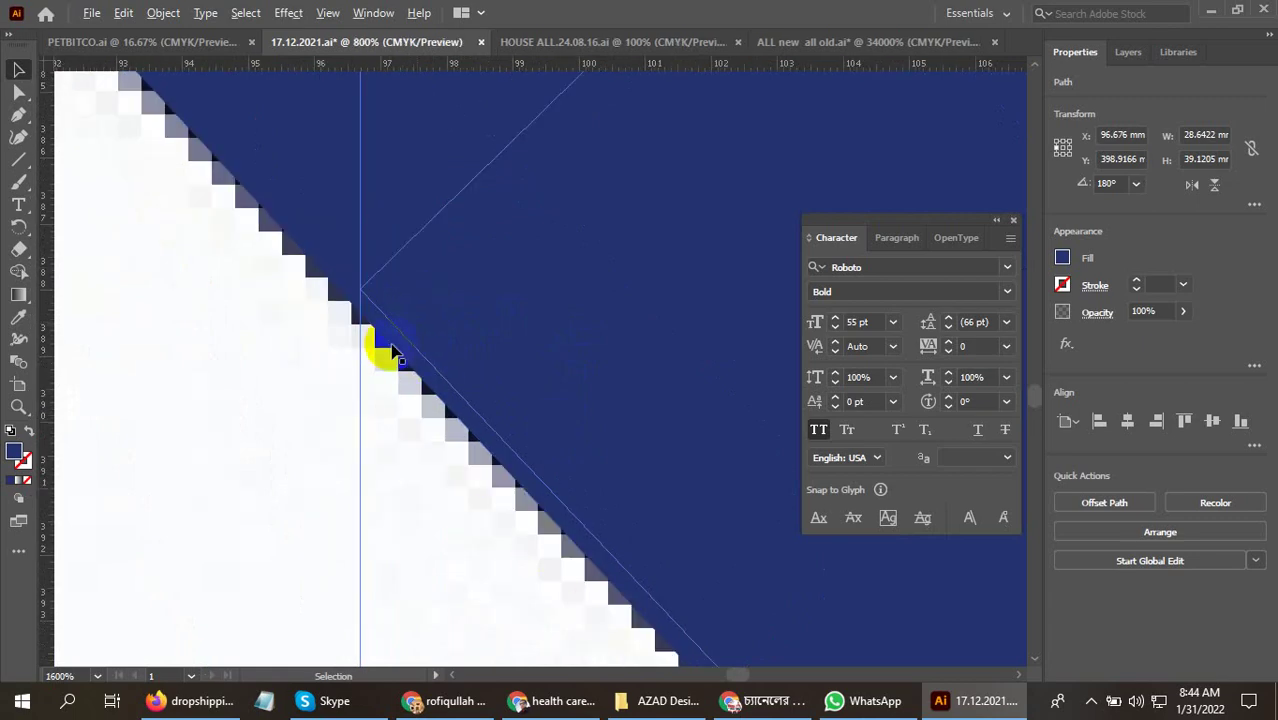
scroll(455, 382, "down", 7)
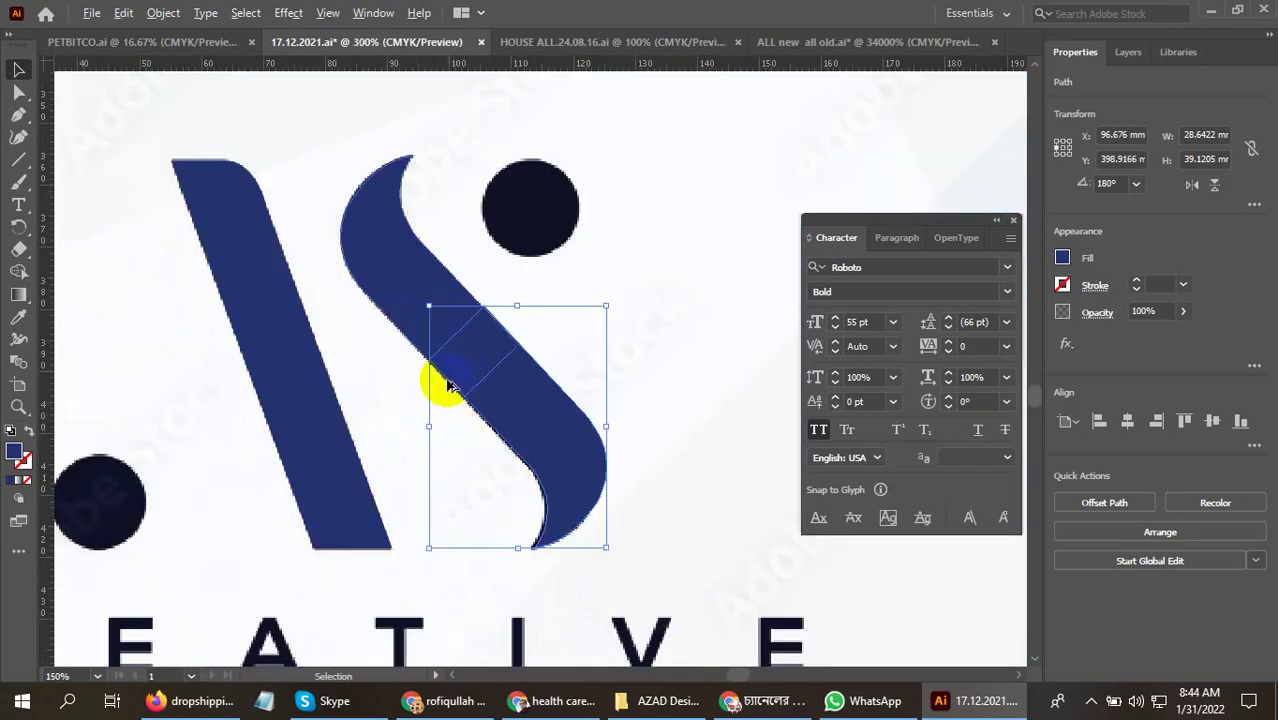
scroll(462, 456, "up", 6)
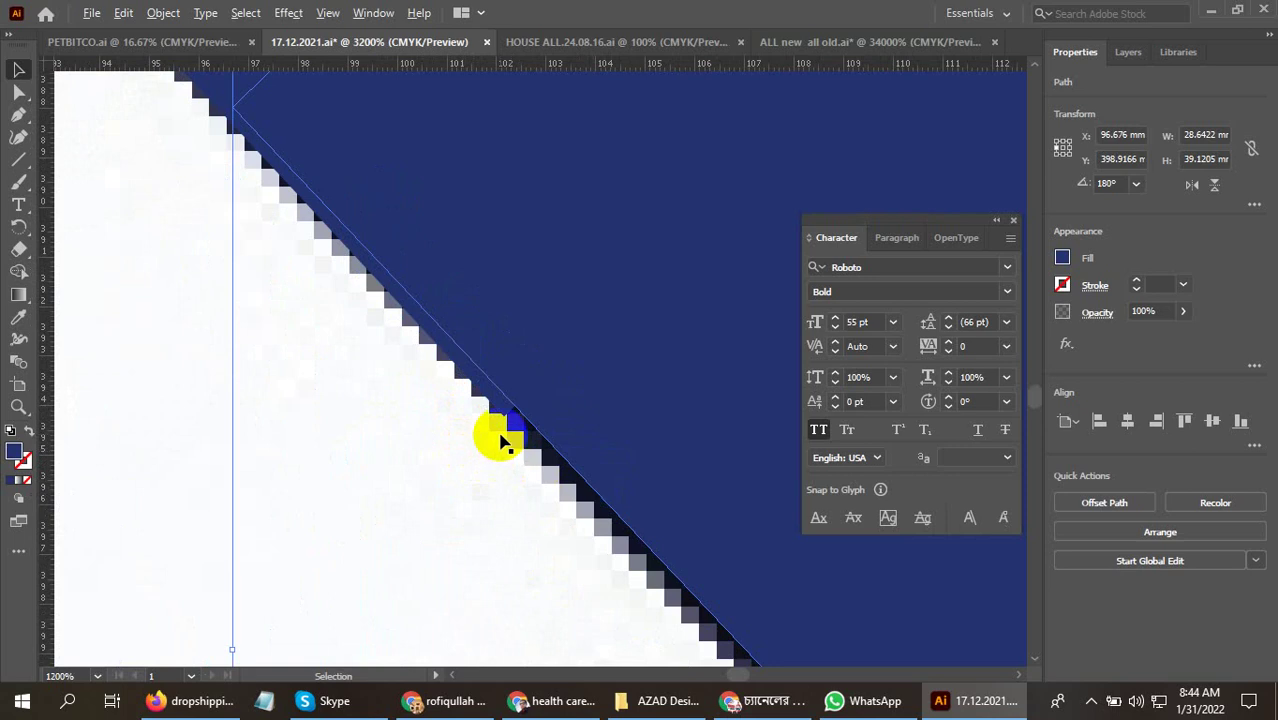
scroll(503, 440, "up", 3)
scroll(542, 428, "up", 2)
Nudge the copy until its diagonal edge sits flush with the reference, then deselect
left_click_drag(698, 385, 634, 427)
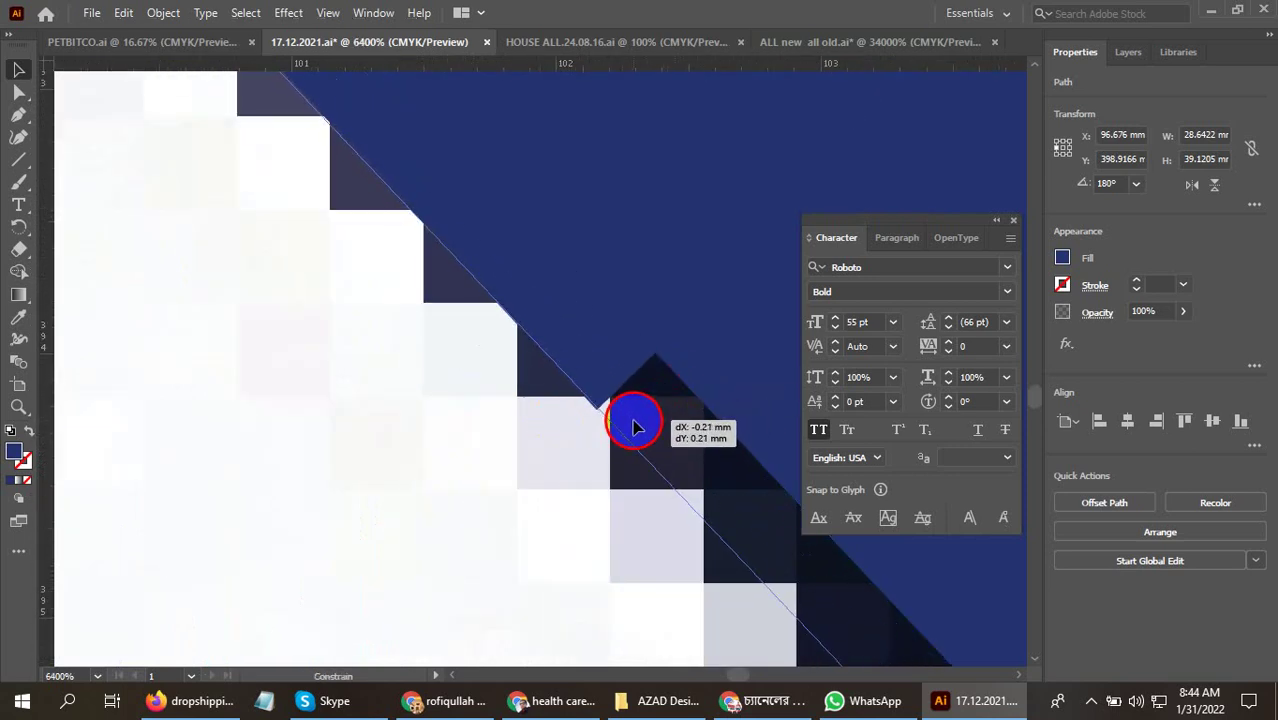
left_click_drag(634, 427, 631, 428)
scroll(604, 440, "down", 3)
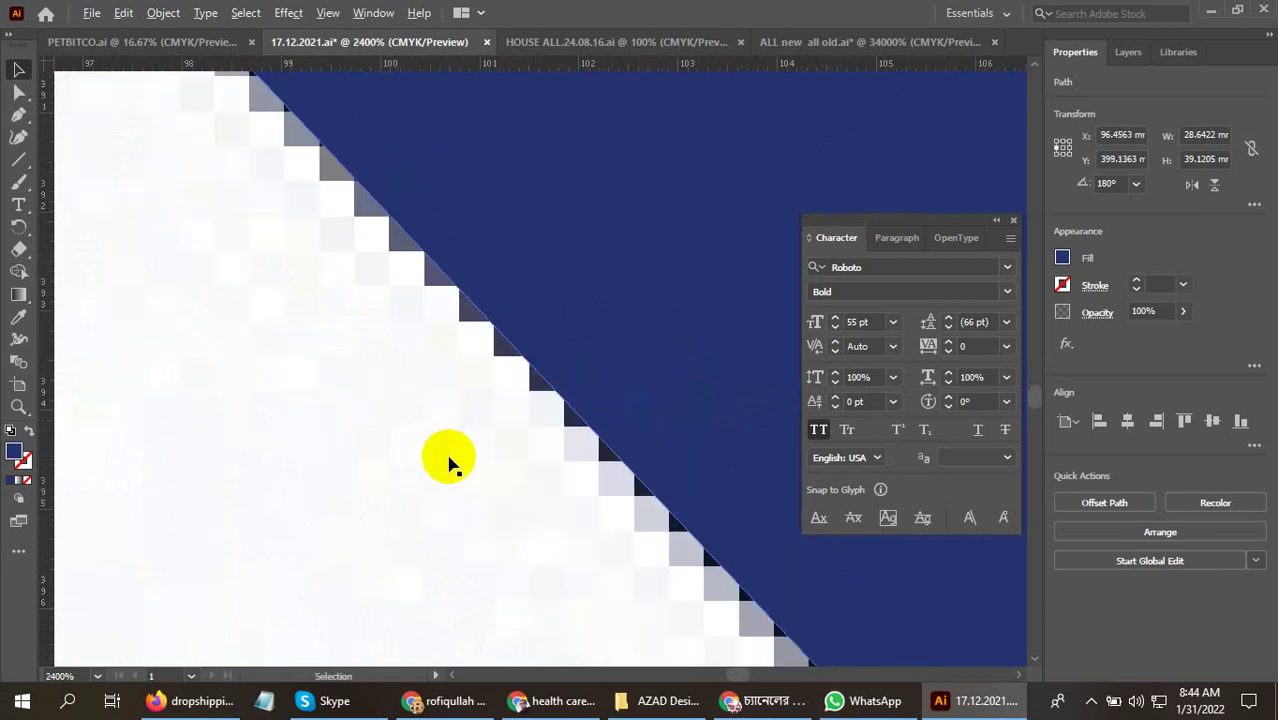
scroll(450, 462, "down", 3)
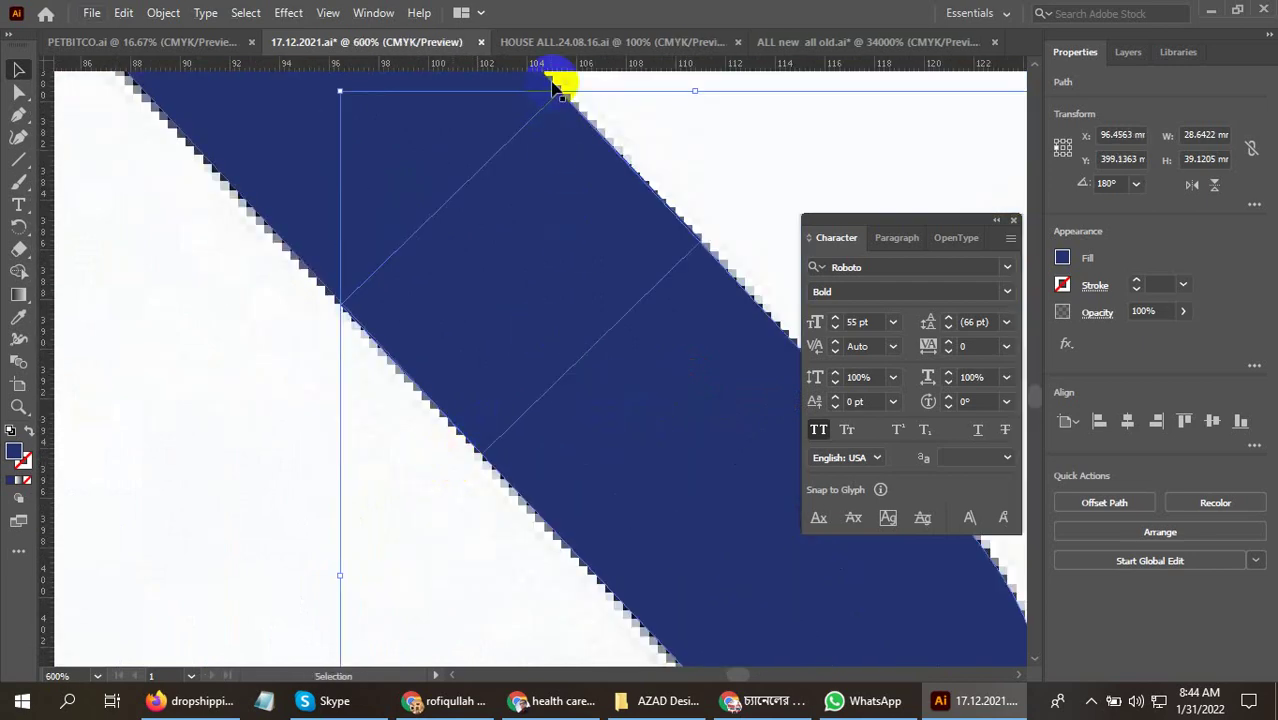
scroll(585, 86, "up", 2)
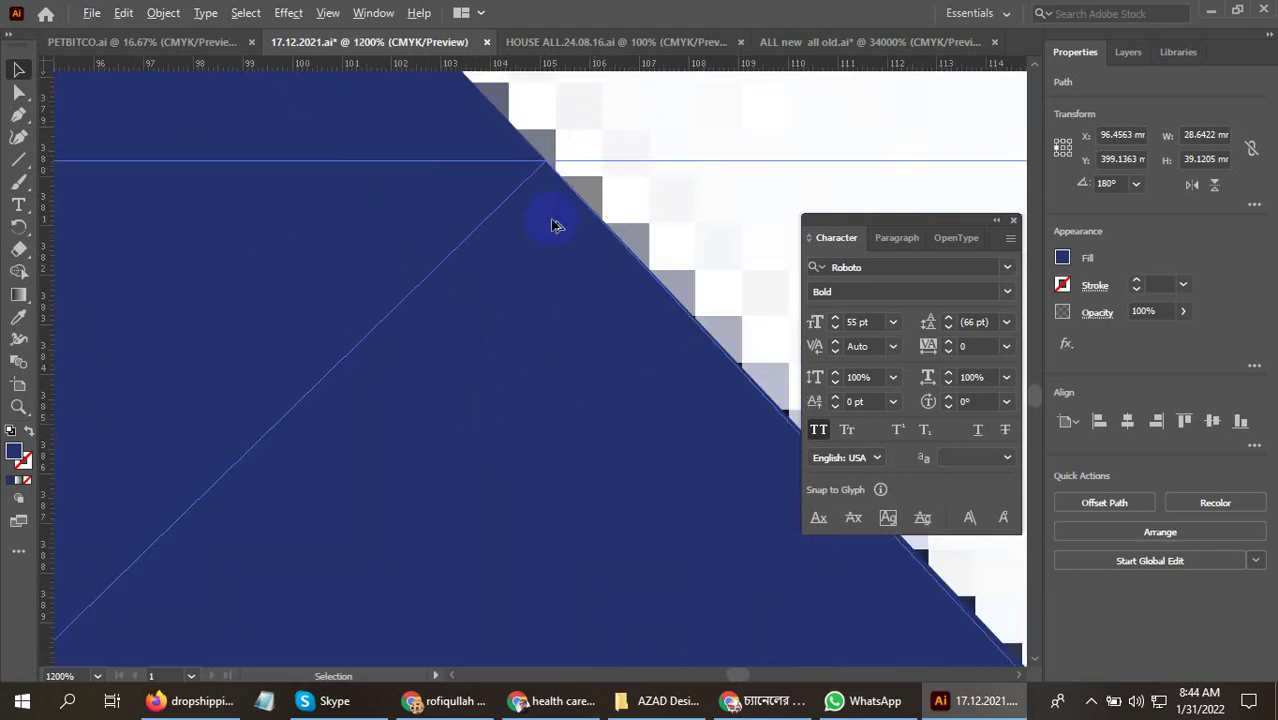
scroll(560, 218, "down", 2)
scroll(600, 220, "down", 2)
left_click(665, 205)
scroll(600, 355, "down", 3)
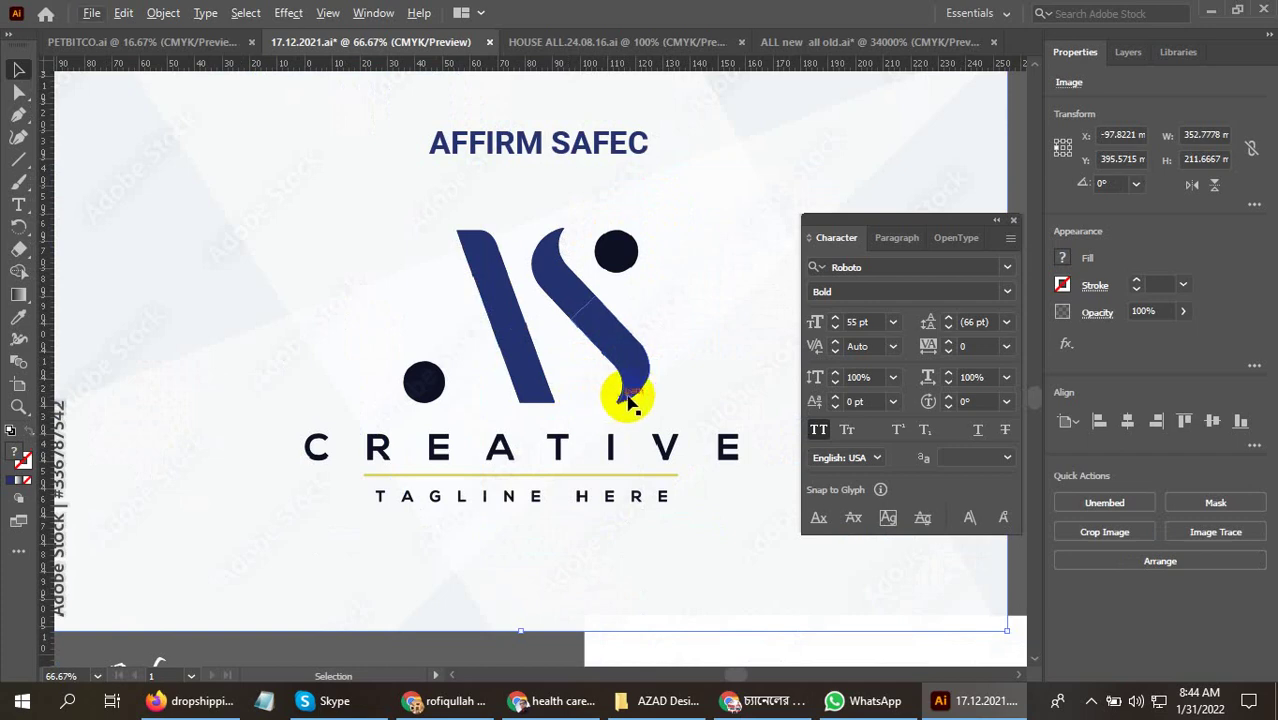
Draw a straight vertical Pen line from the dark dot's top to its bottom, through its center
scroll(420, 370, "down", 2)
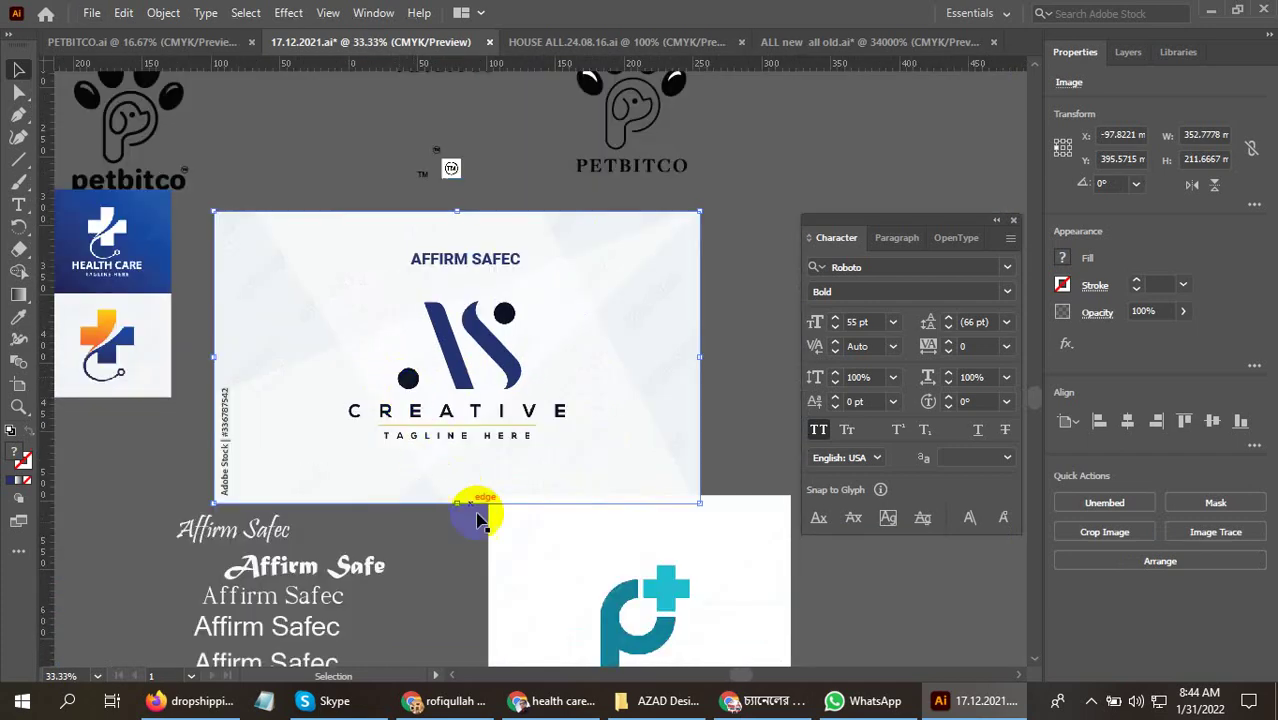
left_click_drag(570, 566, 490, 456)
scroll(570, 479, "up", 3)
scroll(584, 560, "up", 2)
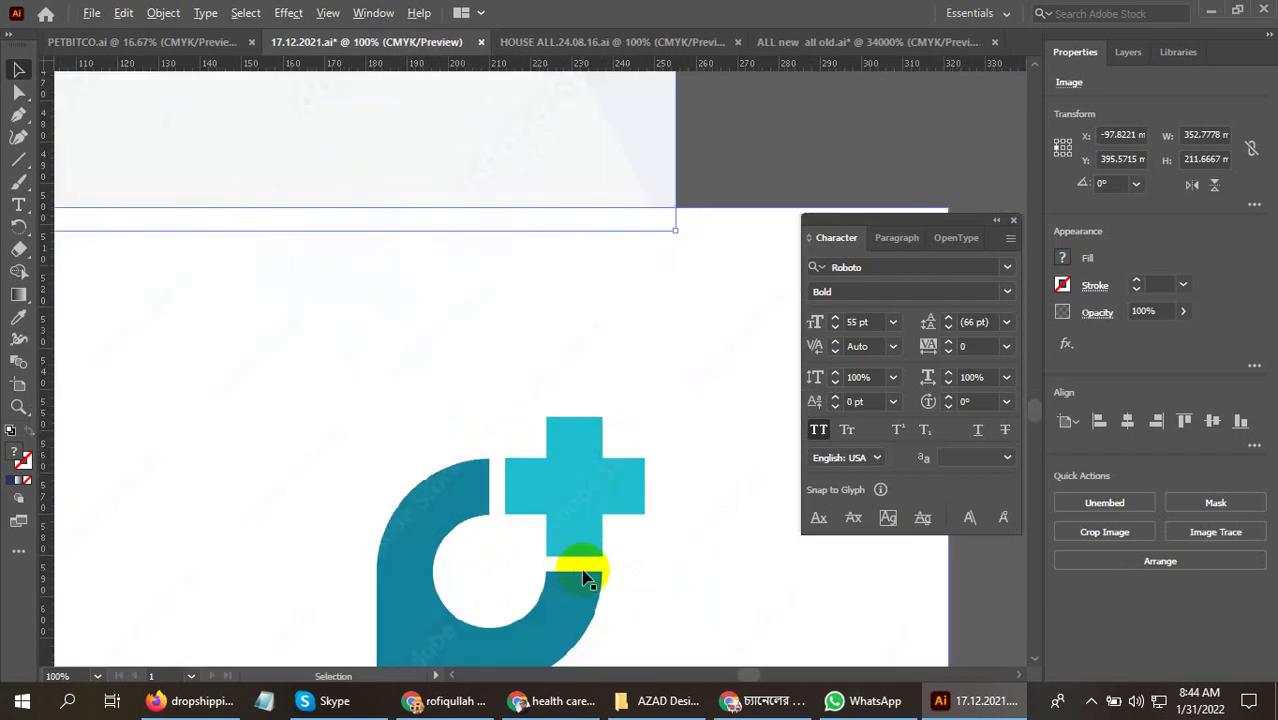
scroll(599, 414, "down", 2)
left_click(18, 113)
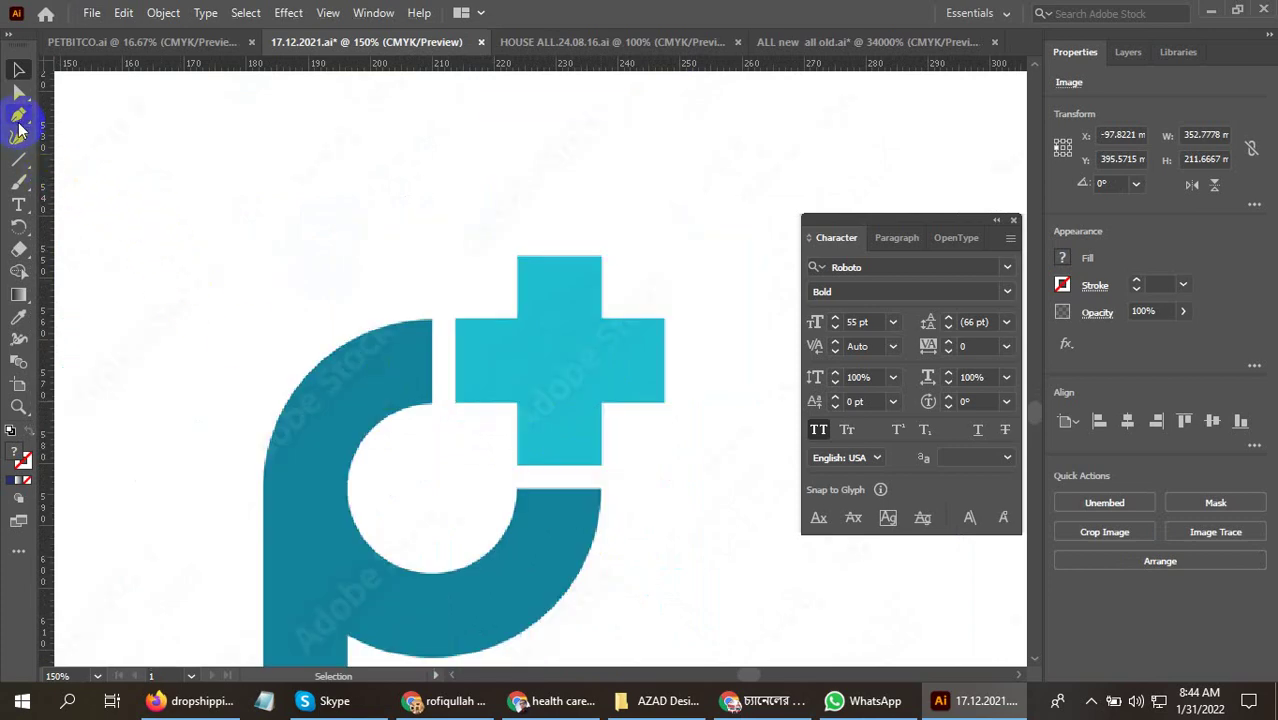
scroll(648, 447, "down", 4)
scroll(716, 451, "down", 4)
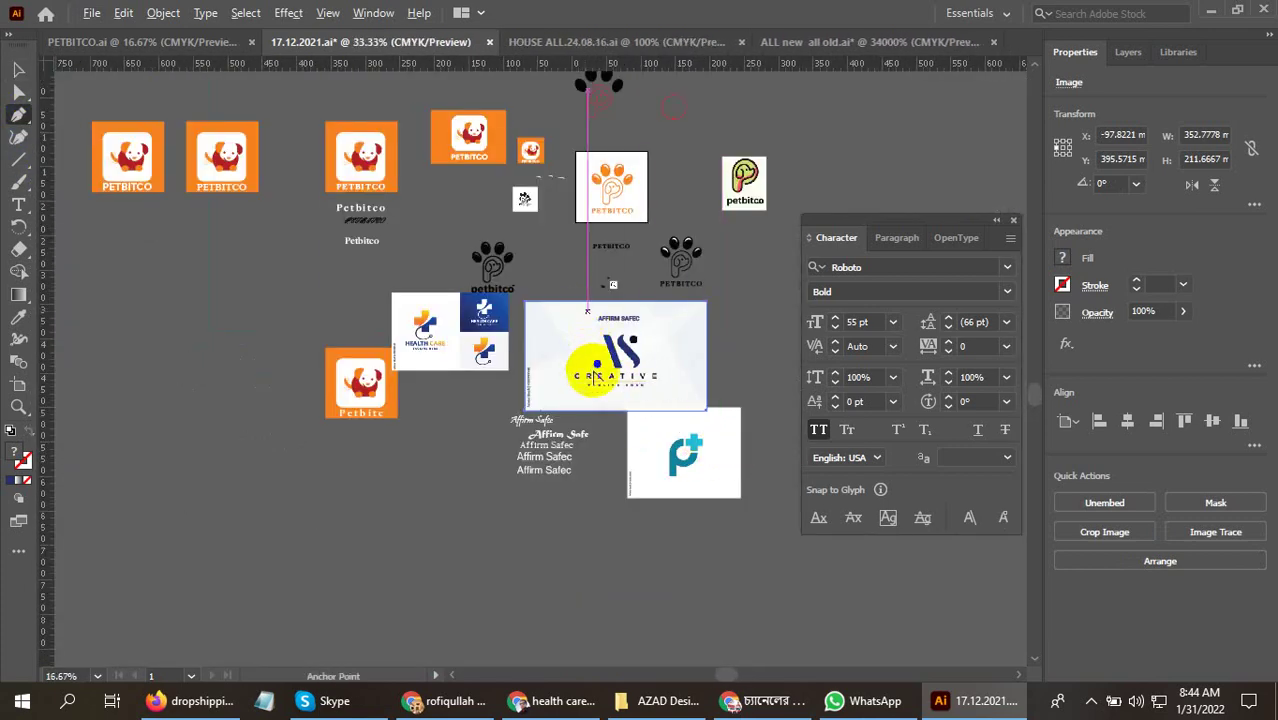
scroll(620, 400, "up", 4)
scroll(622, 425, "up", 4)
scroll(599, 413, "up", 2)
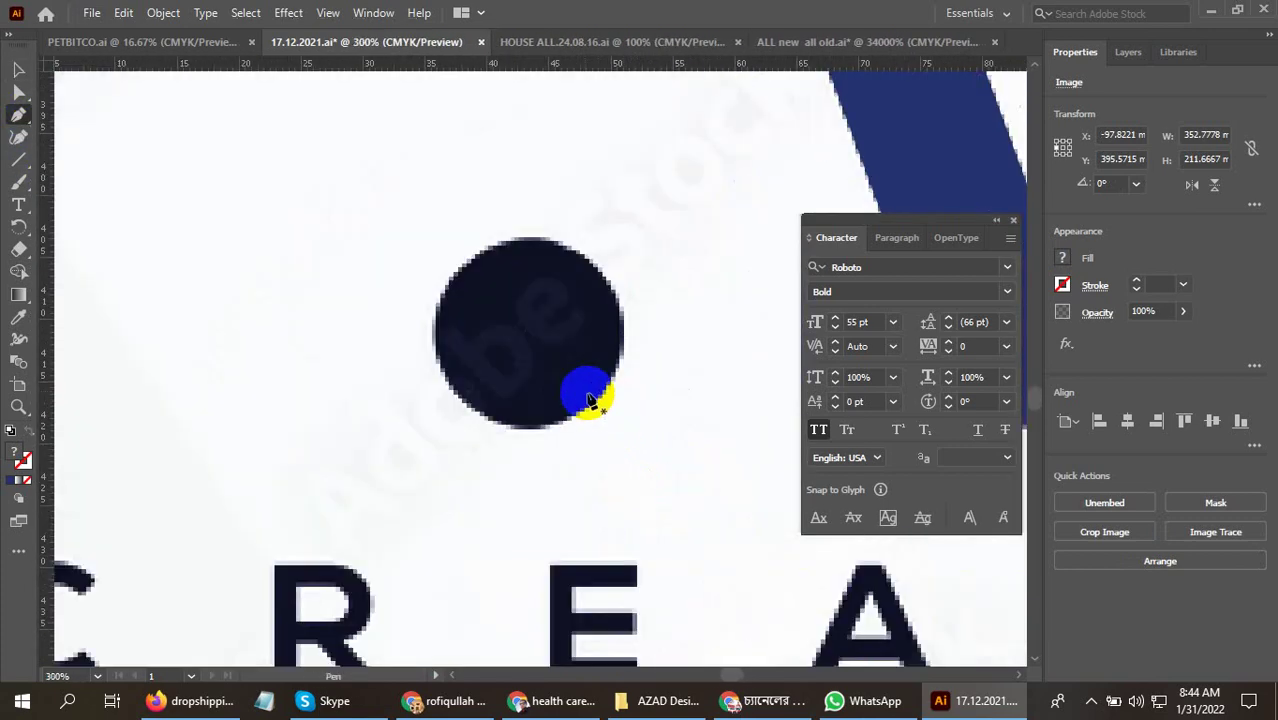
left_click(528, 236)
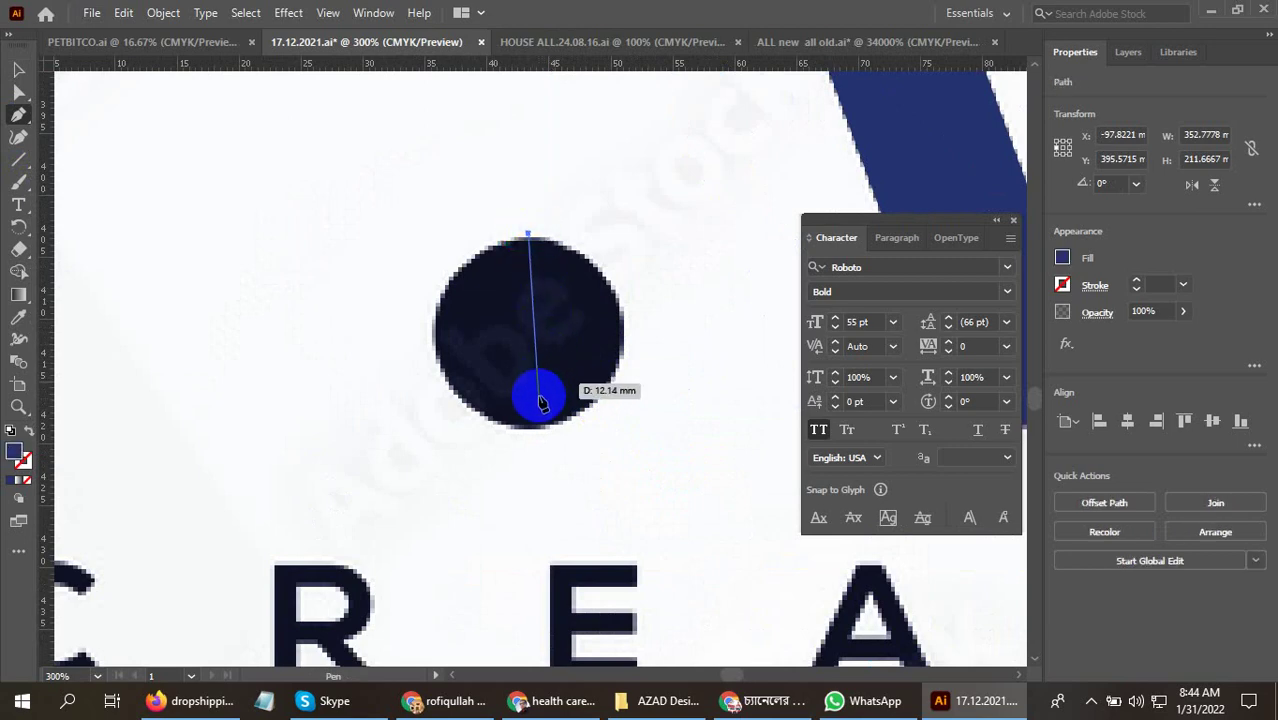
left_click(528, 432)
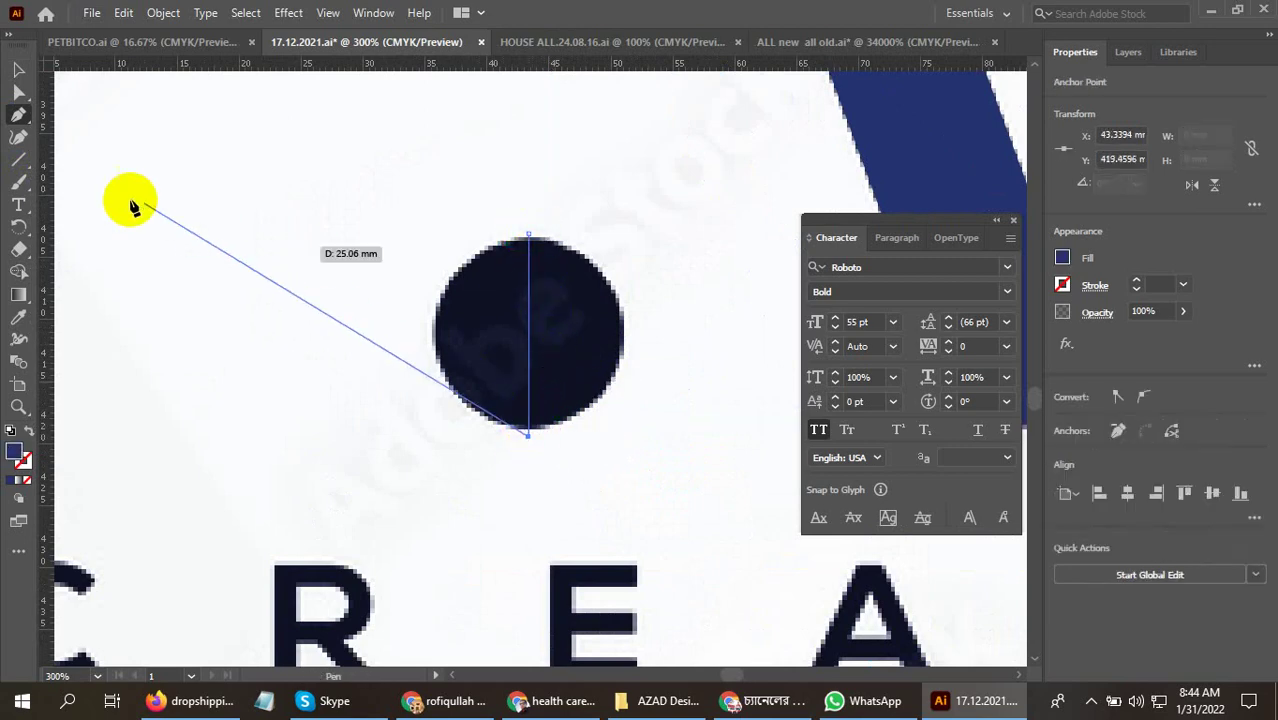
left_click(18, 70)
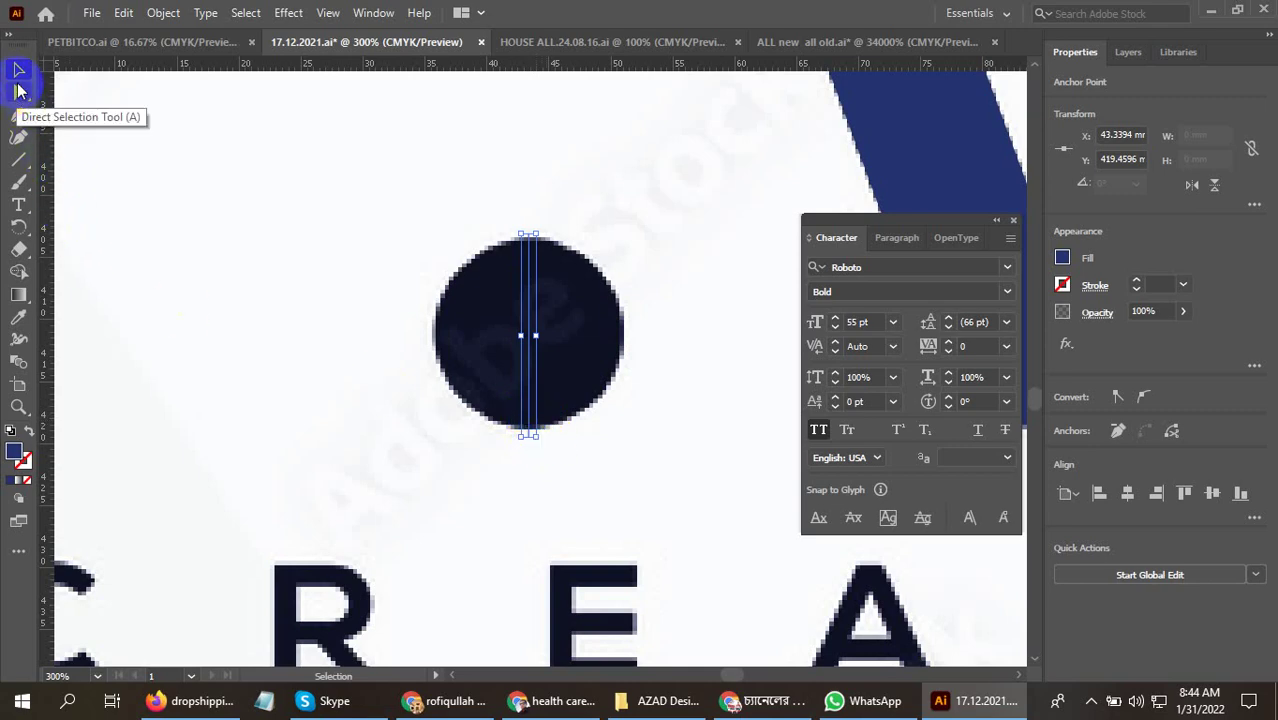
left_click(535, 378)
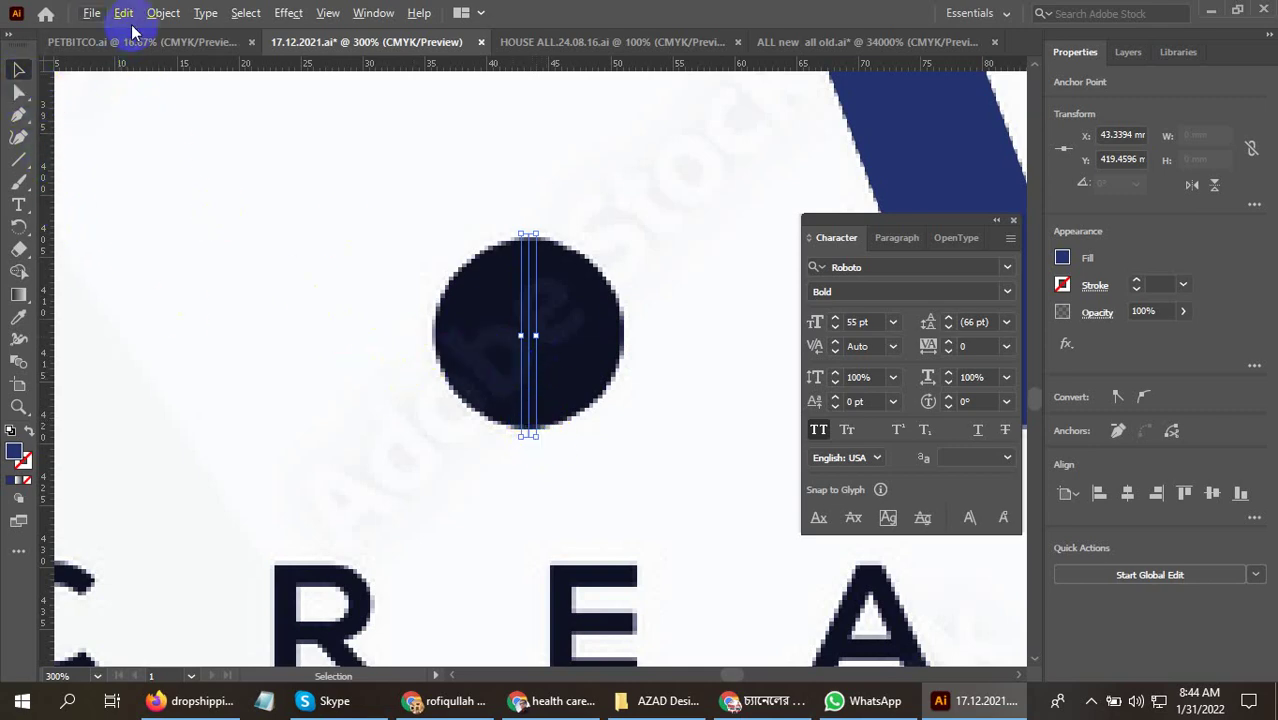
Copy the vertical line, Paste in Front, and rotate the copy 90° to horizontal
left_click(163, 13)
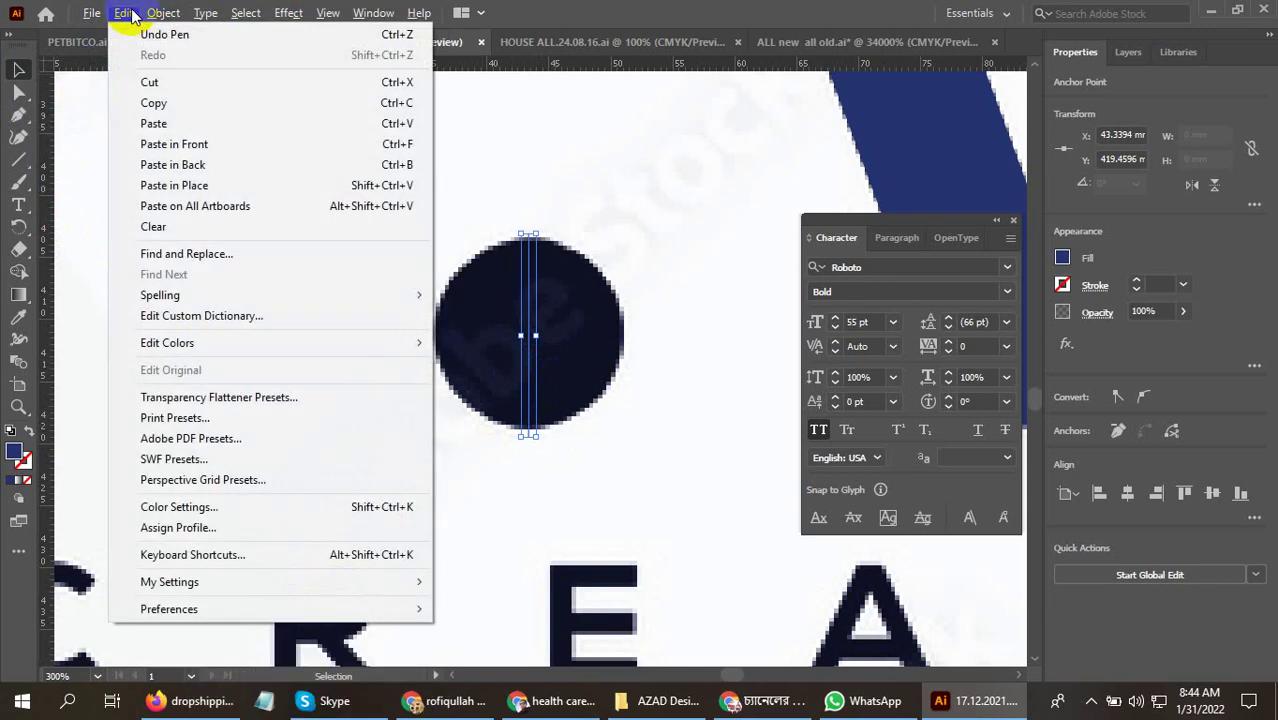
left_click(149, 91)
left_click(123, 14)
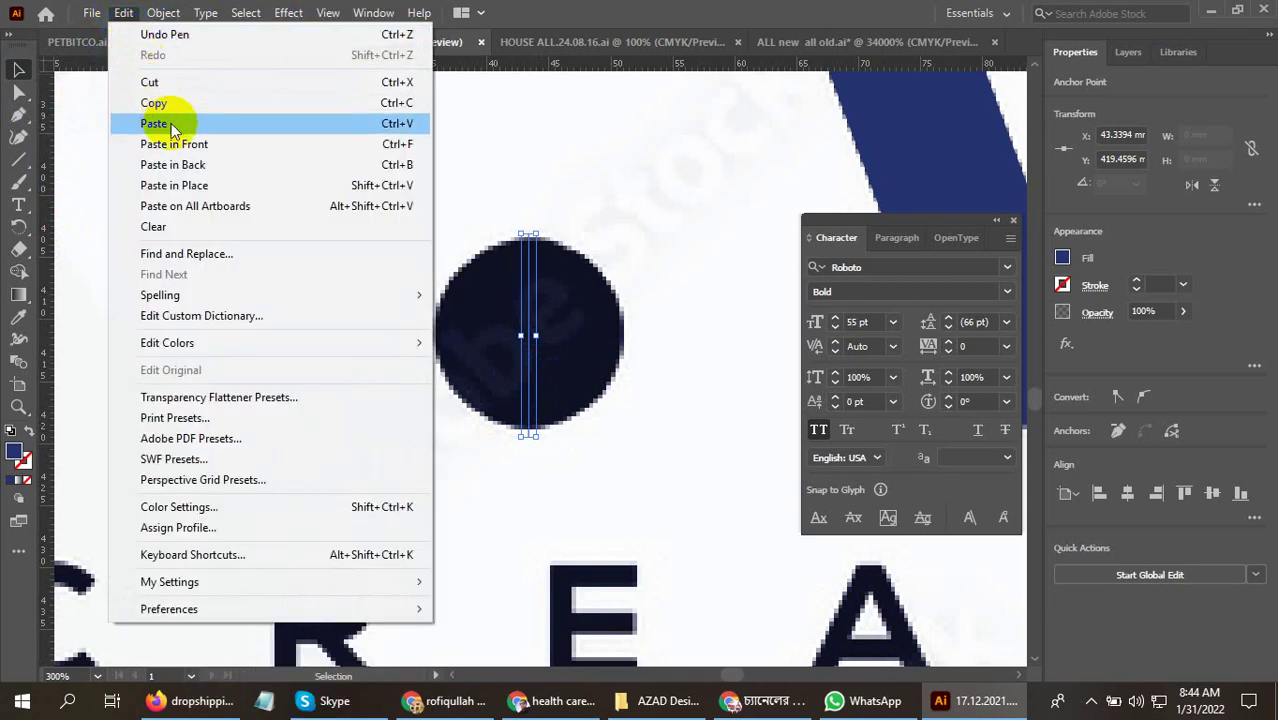
left_click(195, 140)
left_click(514, 365)
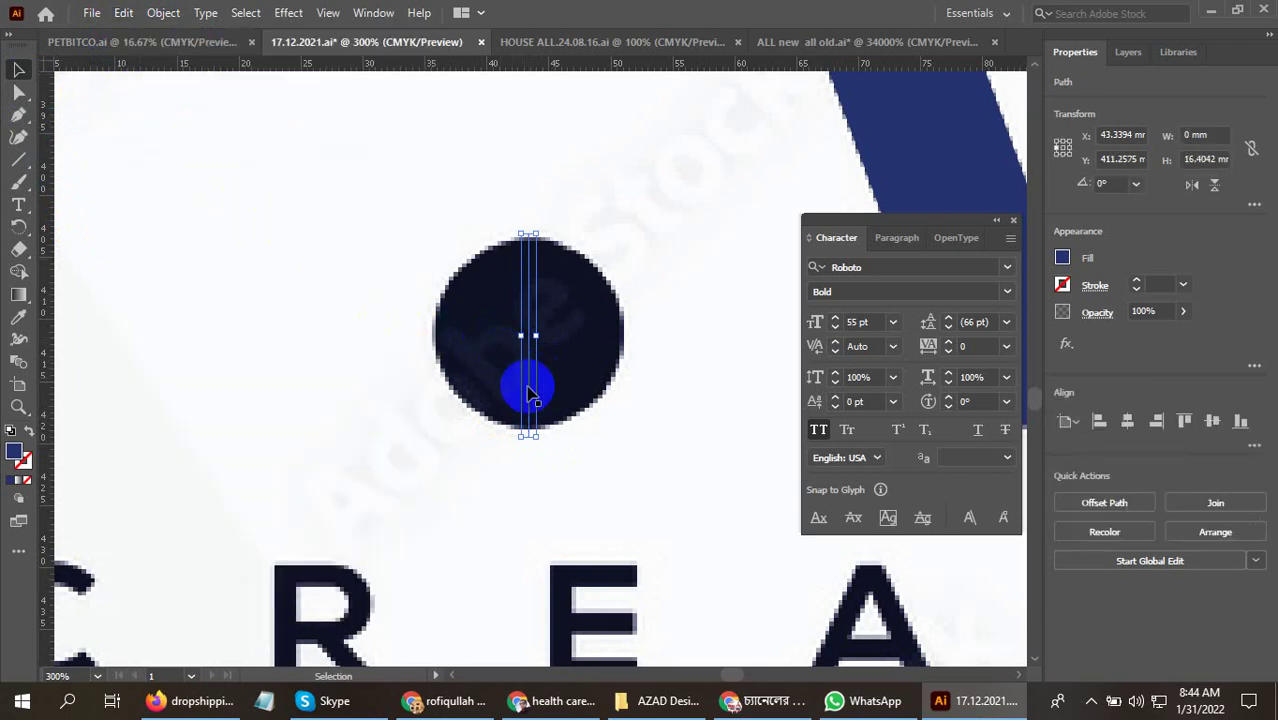
scroll(556, 448, "down", 3)
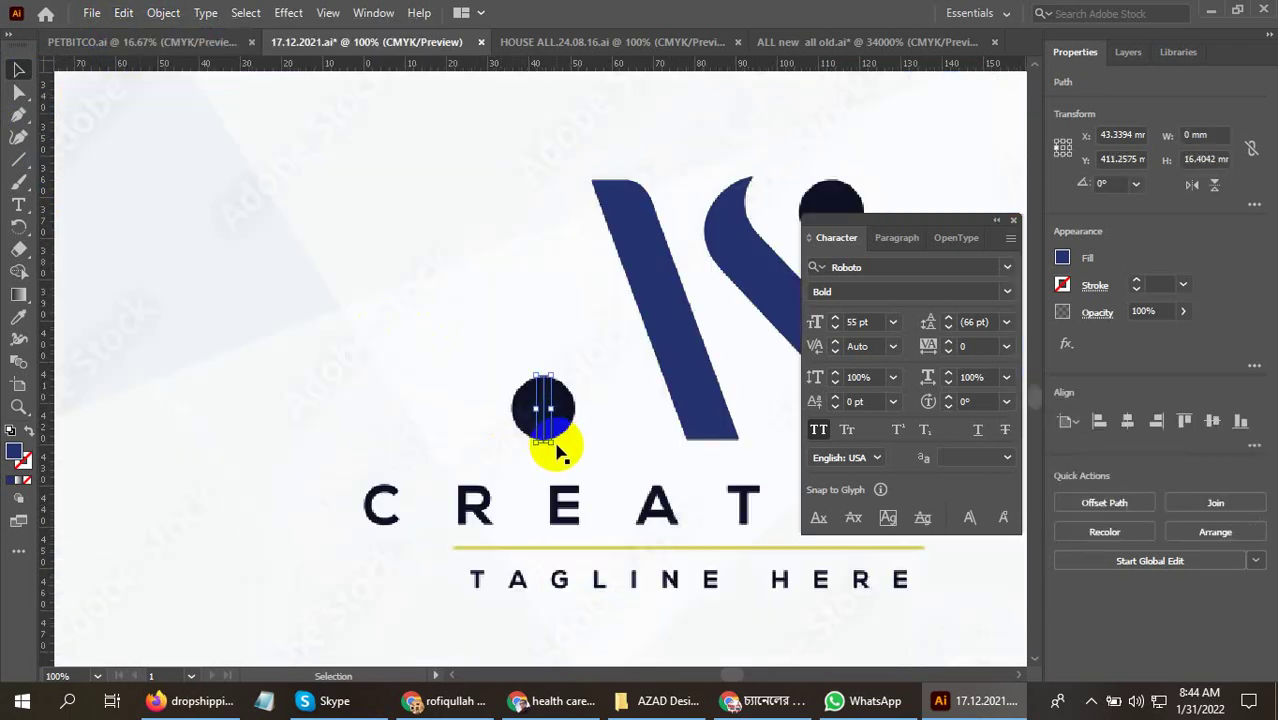
scroll(542, 428, "up", 3)
left_click(31, 326)
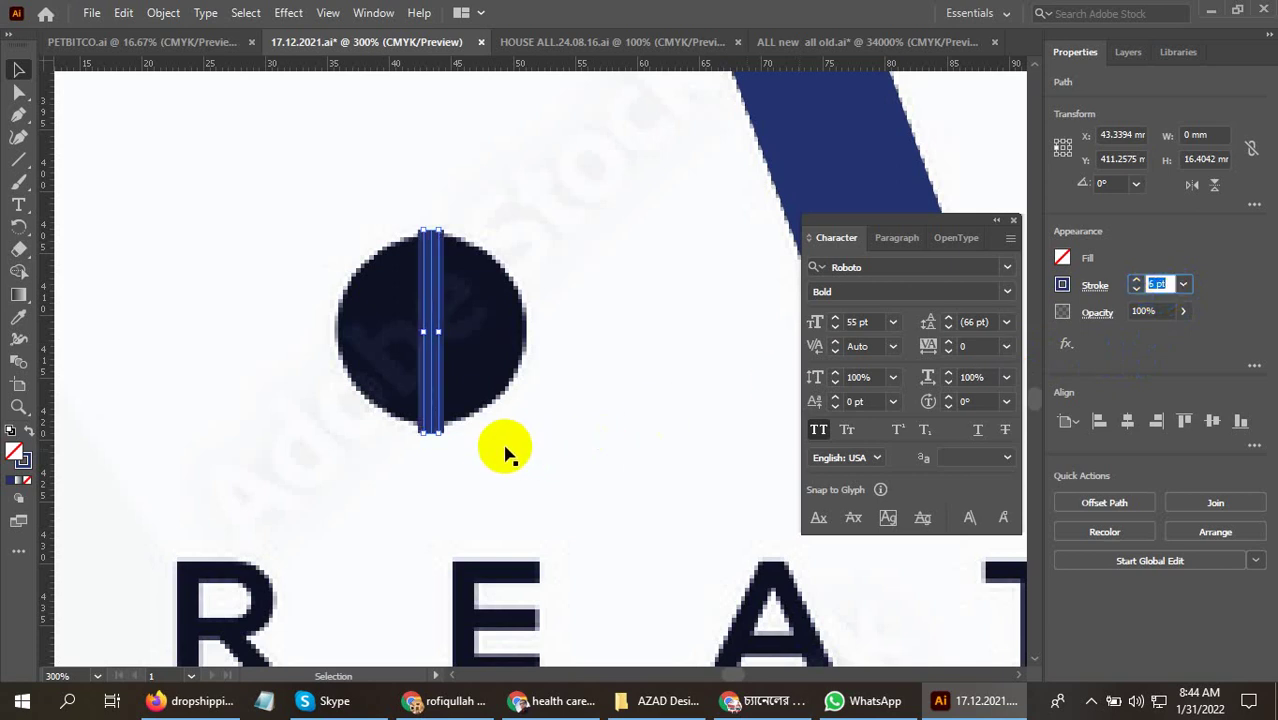
left_click_drag(451, 442, 499, 326)
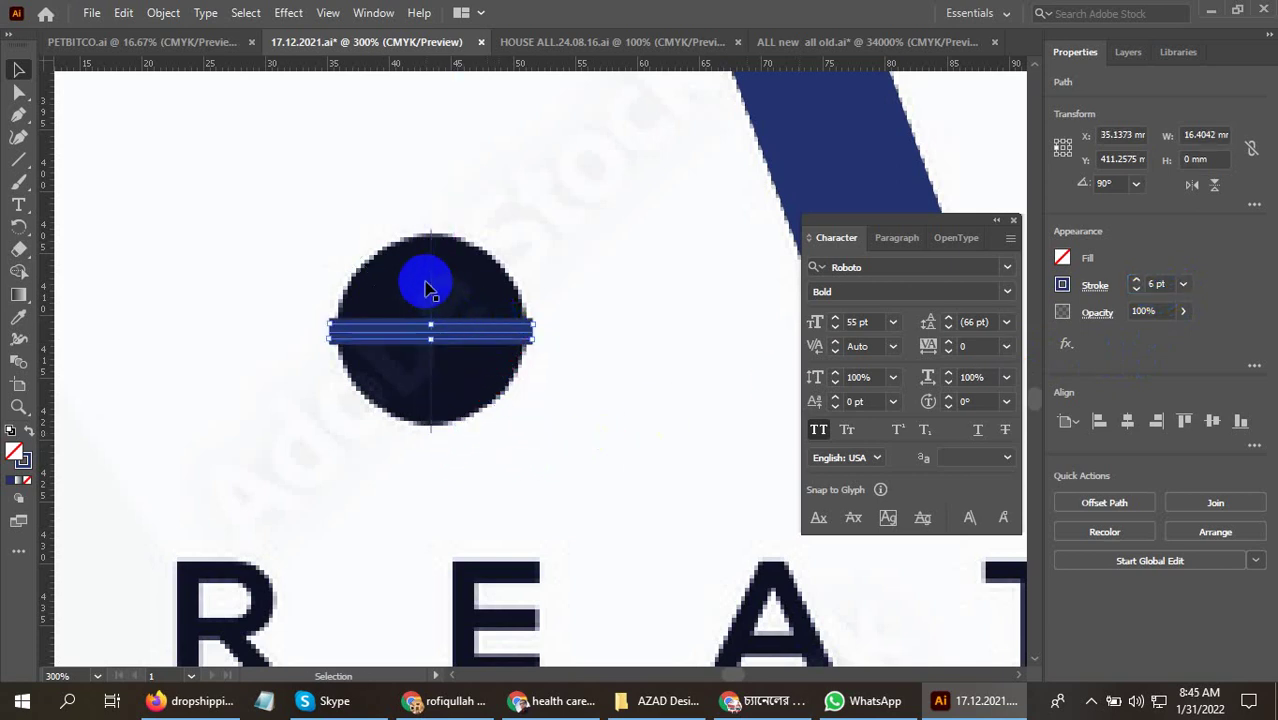
Eyedropper the bar's 6 pt stroke onto the vertical line and select both bars
left_click(432, 288)
left_click(18, 316)
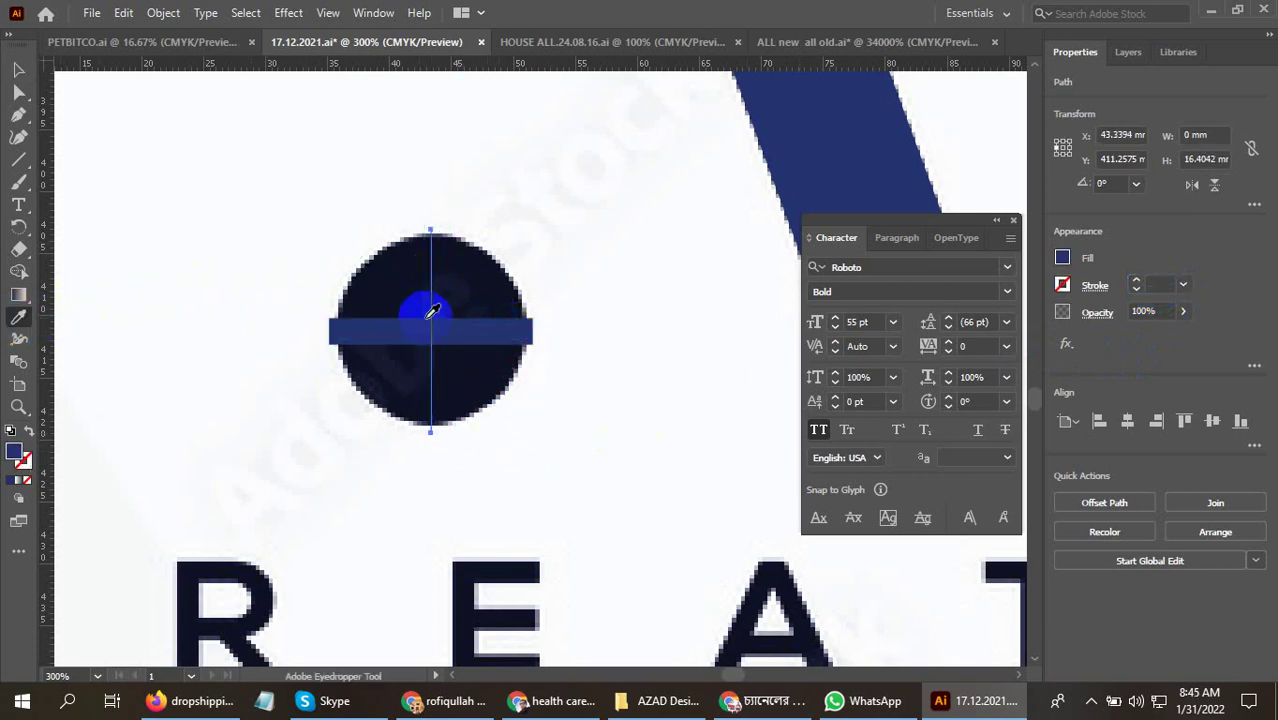
left_click(389, 319)
left_click(18, 69)
left_click(363, 308, "shift")
left_click(365, 341, "shift")
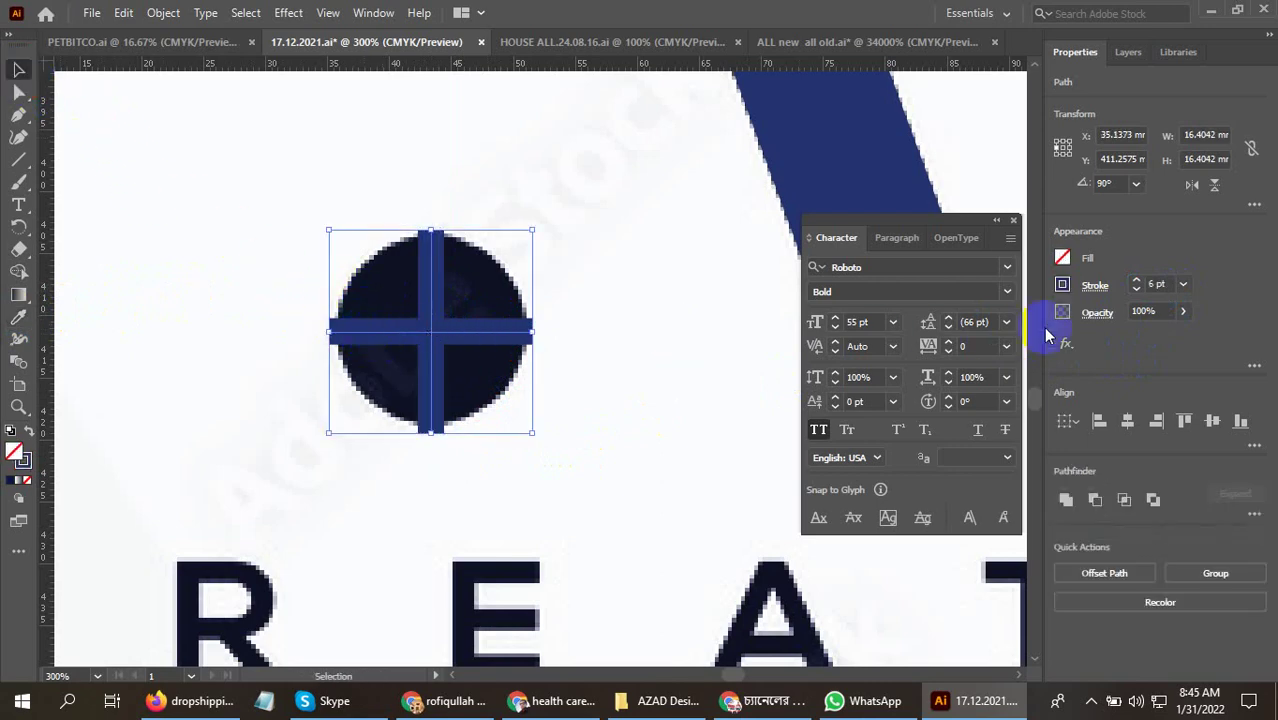
Raise both plus bars to 14 pt and place a copy of the cross left of the dot
key("Up")
key("Up")
key("Up")
key("Up")
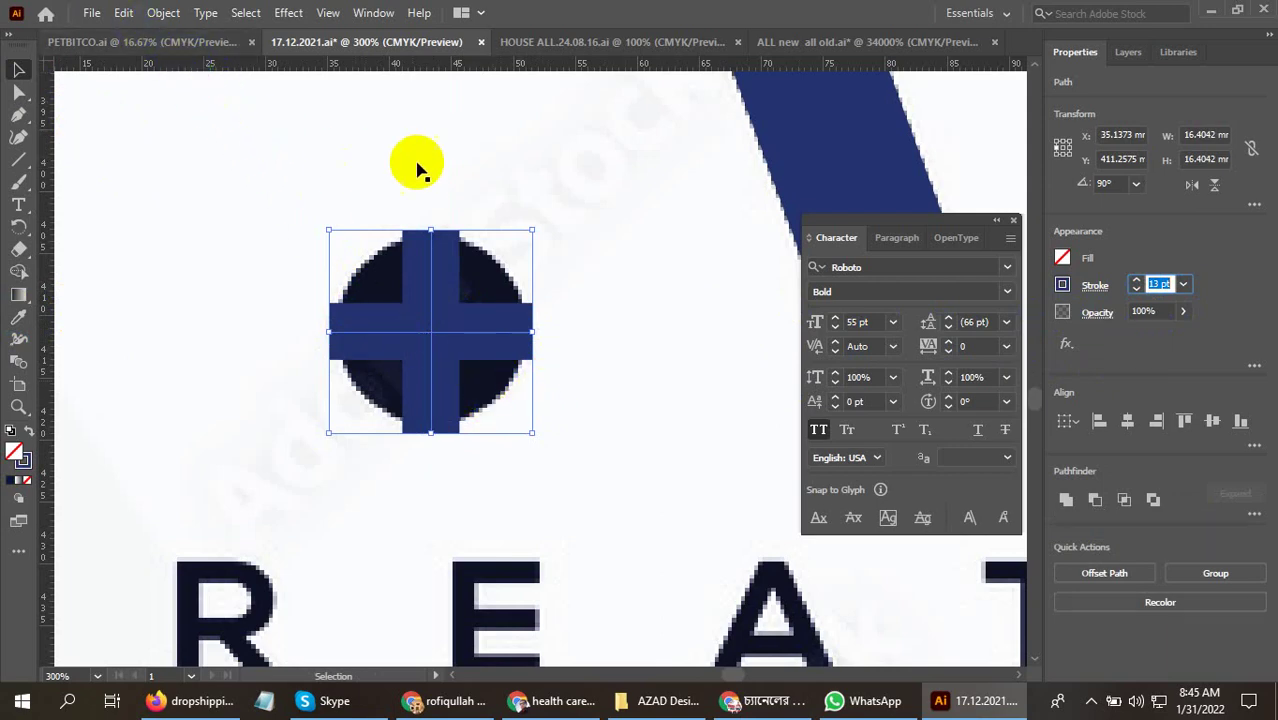
scroll(555, 362, "down", 1)
left_click_drag(505, 342, 285, 345)
scroll(552, 355, "up", 1)
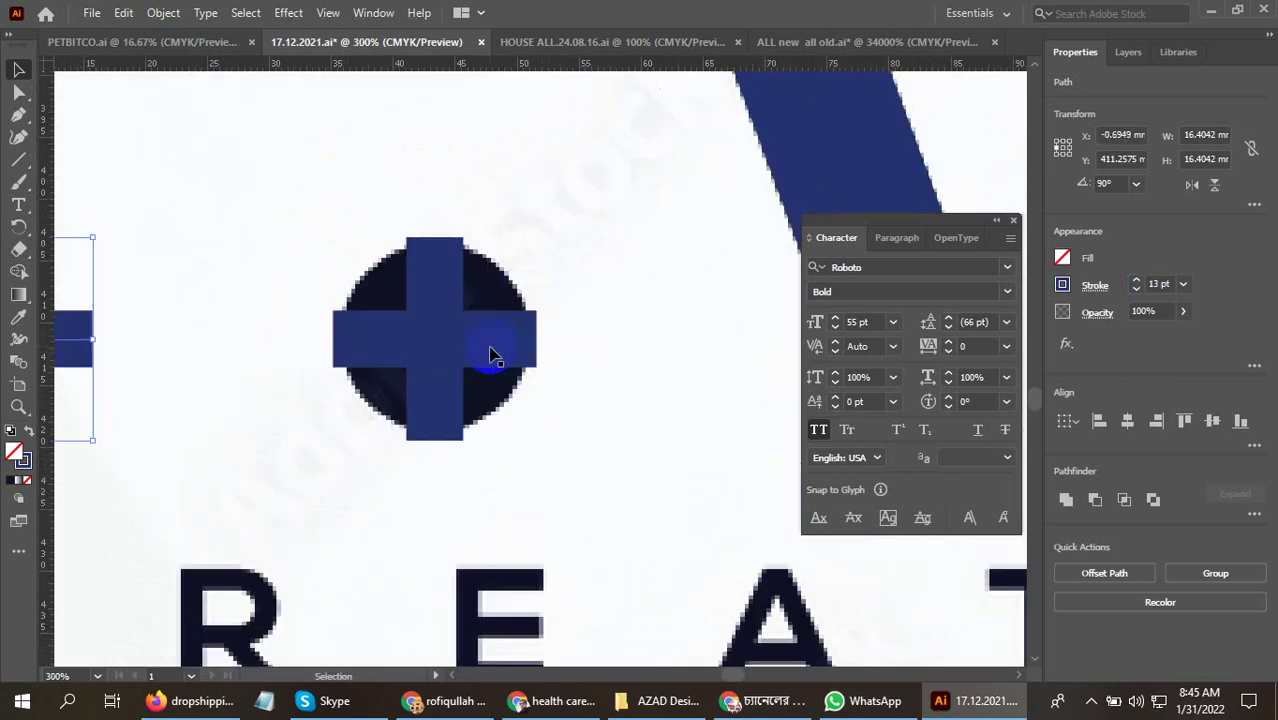
Expand both cross bars into filled shapes with Object > Expand (Fill and Stroke)
left_click(480, 342)
left_click(436, 280, "shift")
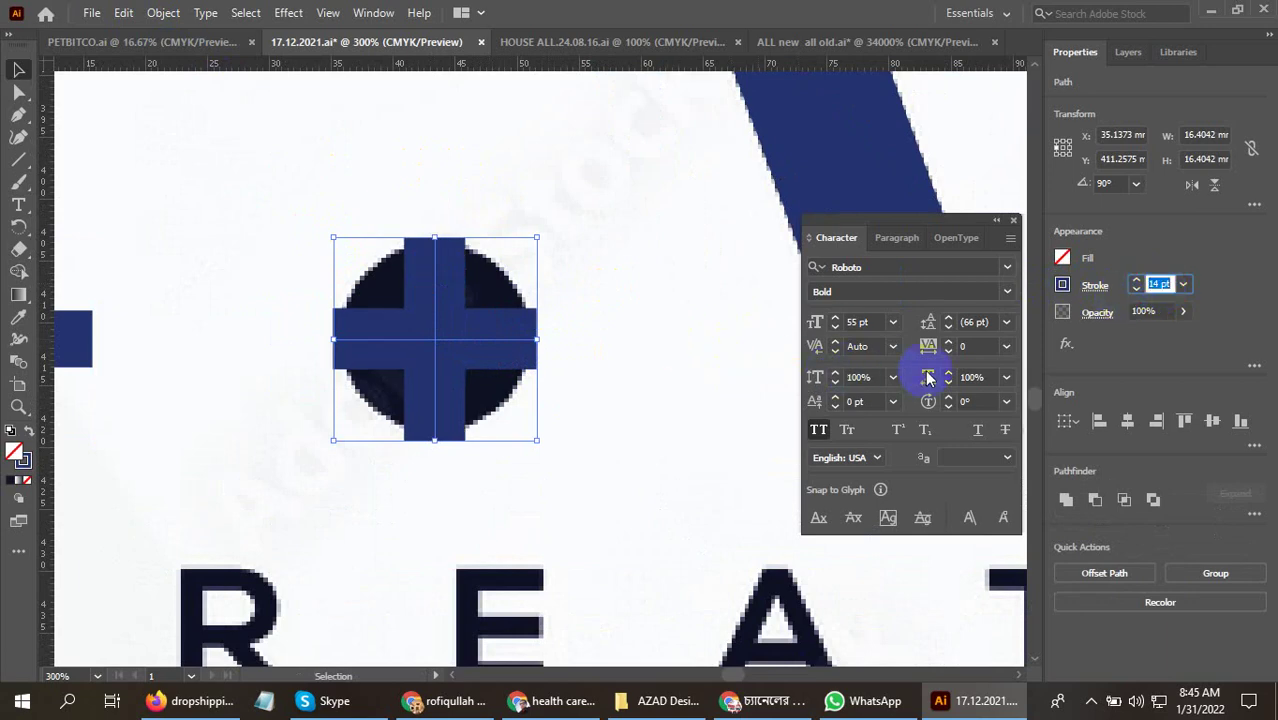
left_click(162, 13)
left_click(240, 228)
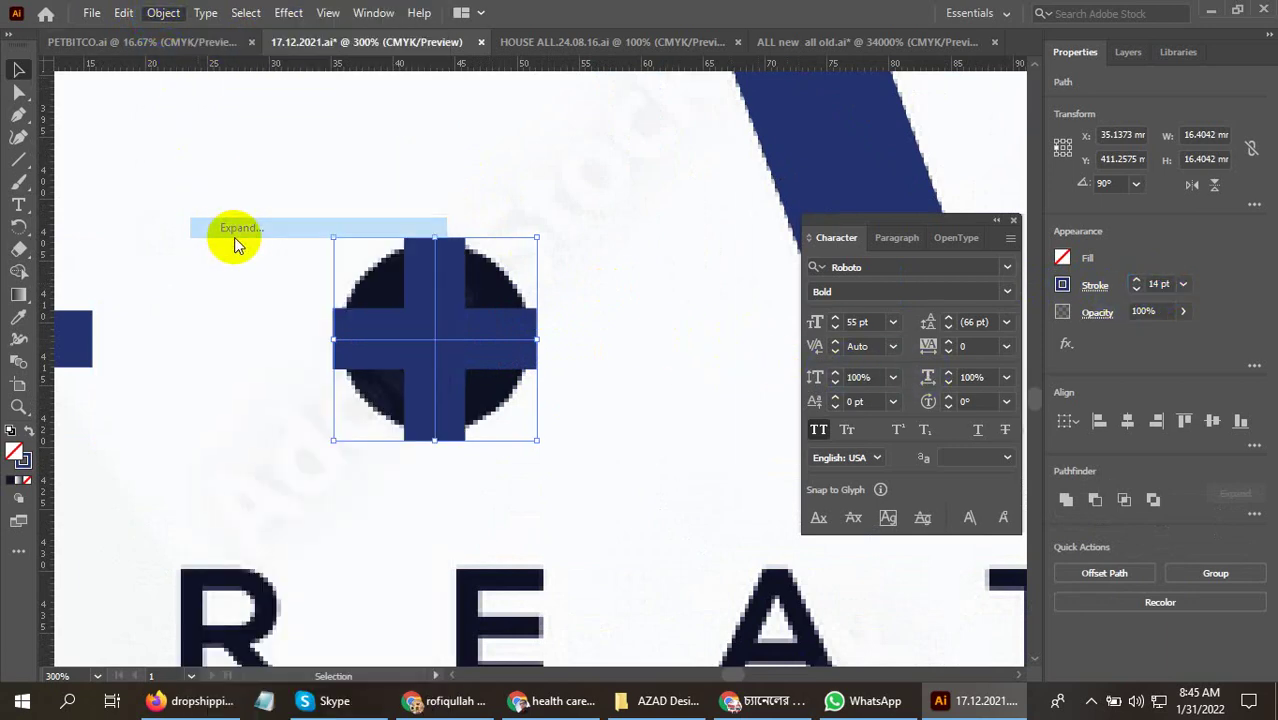
left_click(590, 468)
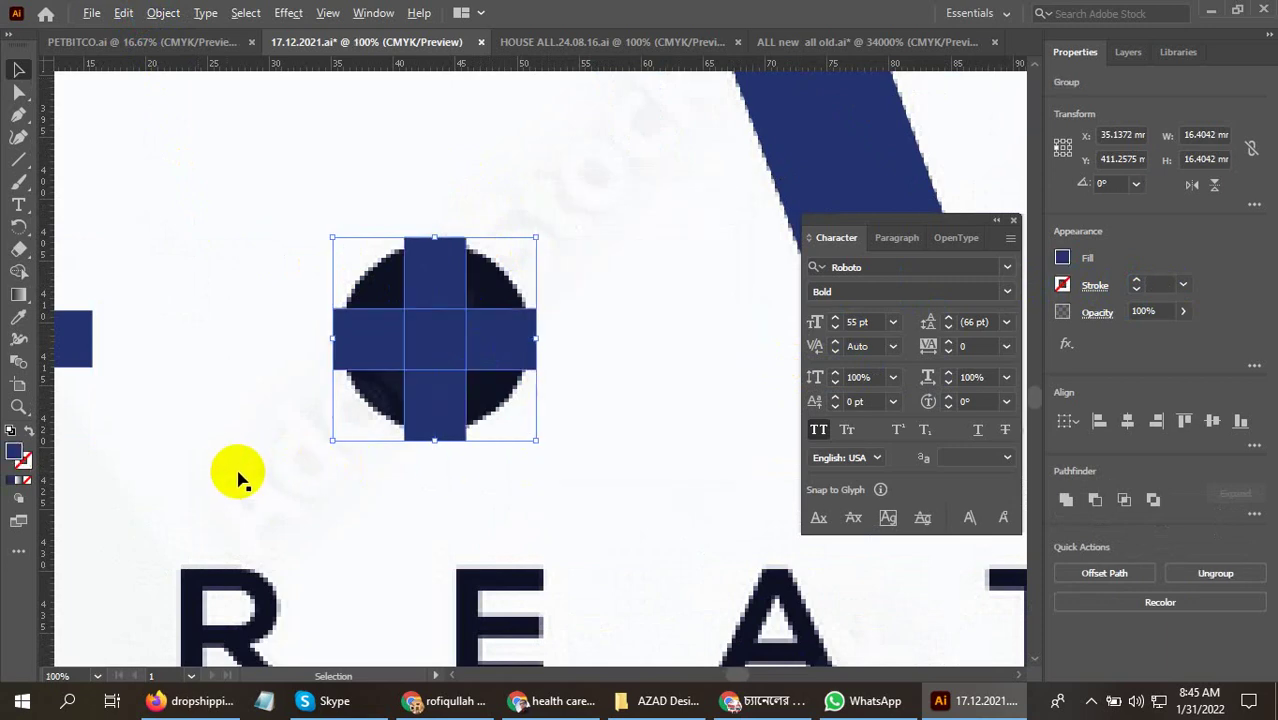
Alt-drag a copy of the crossed dot onto the S's top-right dot
scroll(238, 472, "down", 3)
left_click_drag(296, 434, 585, 238)
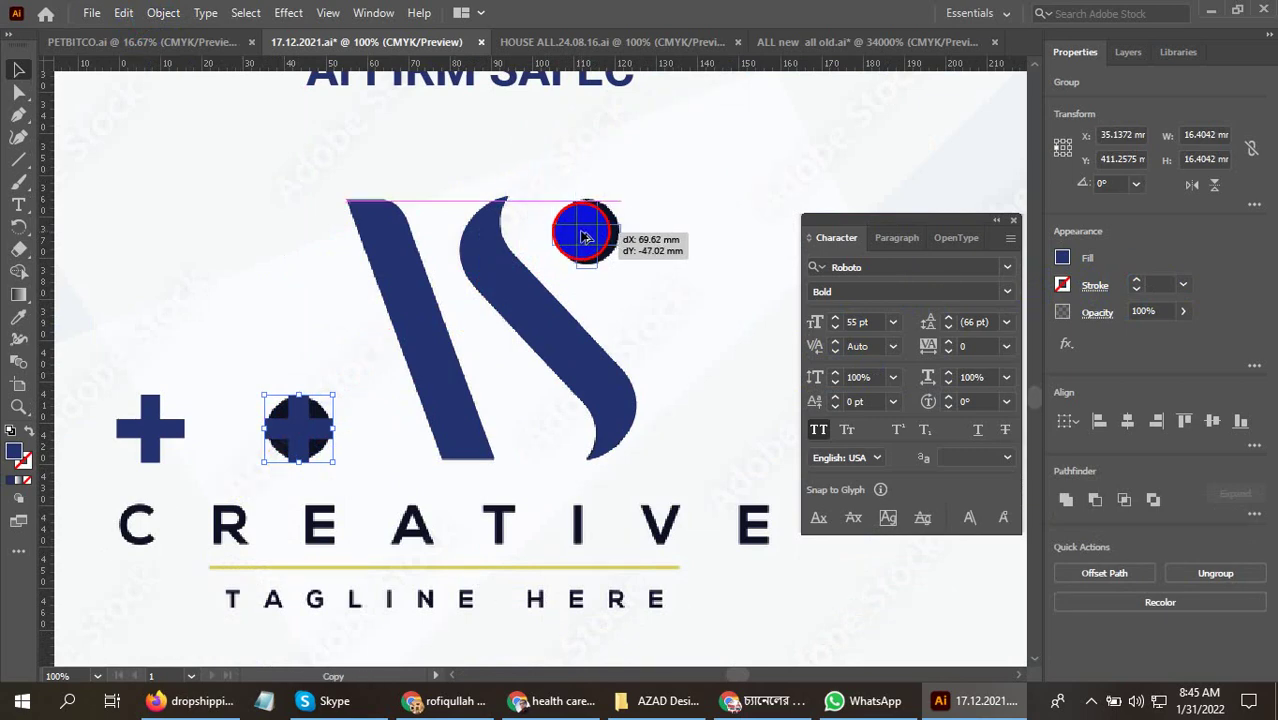
left_click_drag(586, 237, 586, 238)
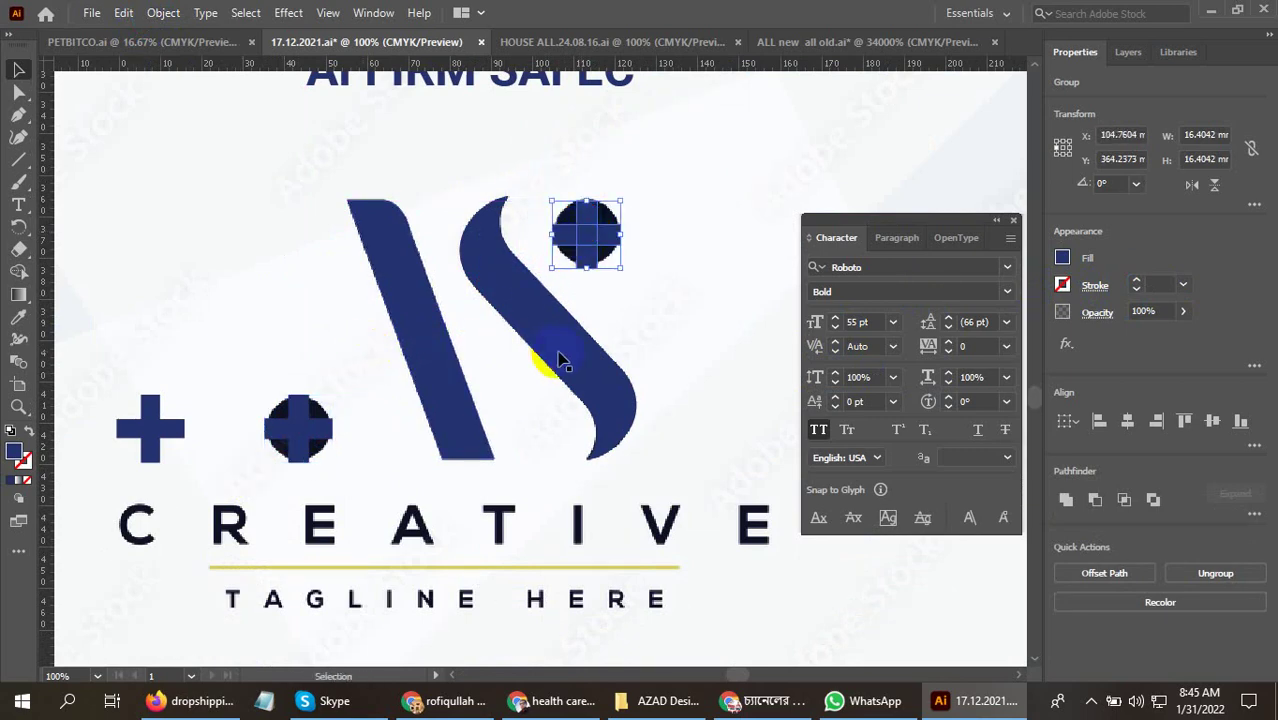
Select the AS letterforms and Alt-drag a duplicate onto empty canvas
scroll(562, 357, "down", 3)
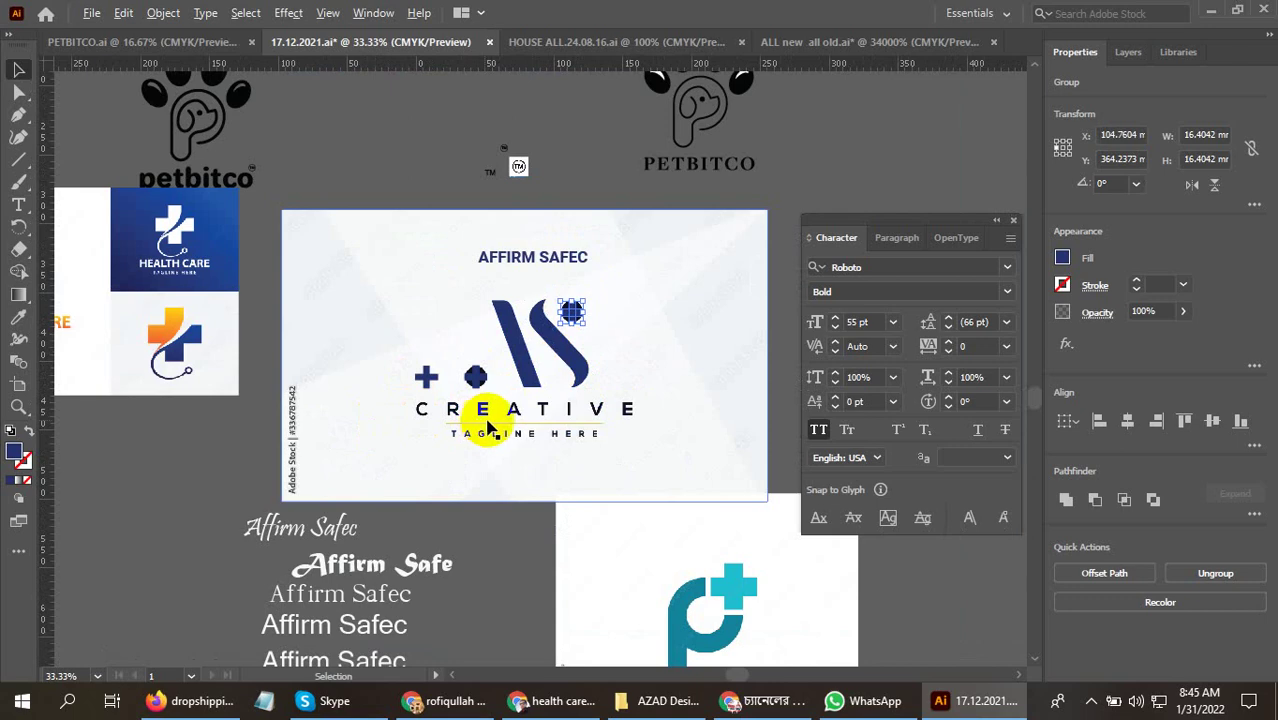
scroll(470, 426, "down", 1)
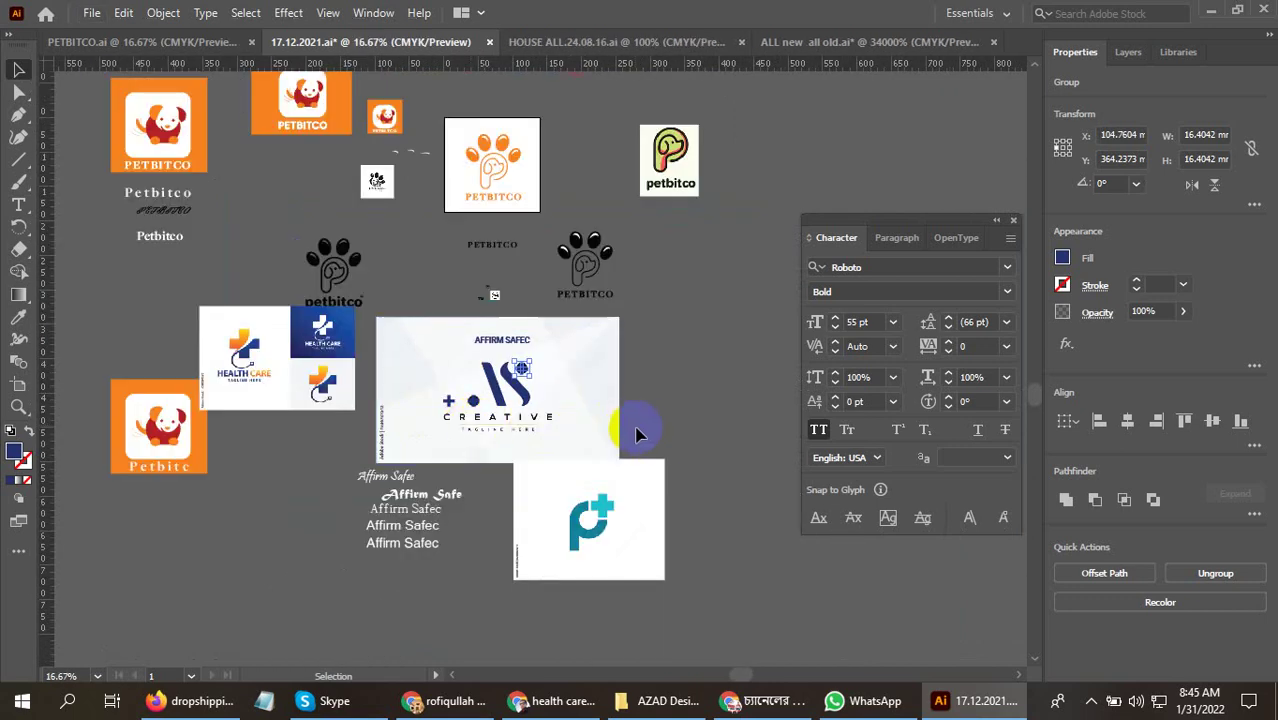
left_click(456, 357, "shift")
left_click(513, 388, "shift")
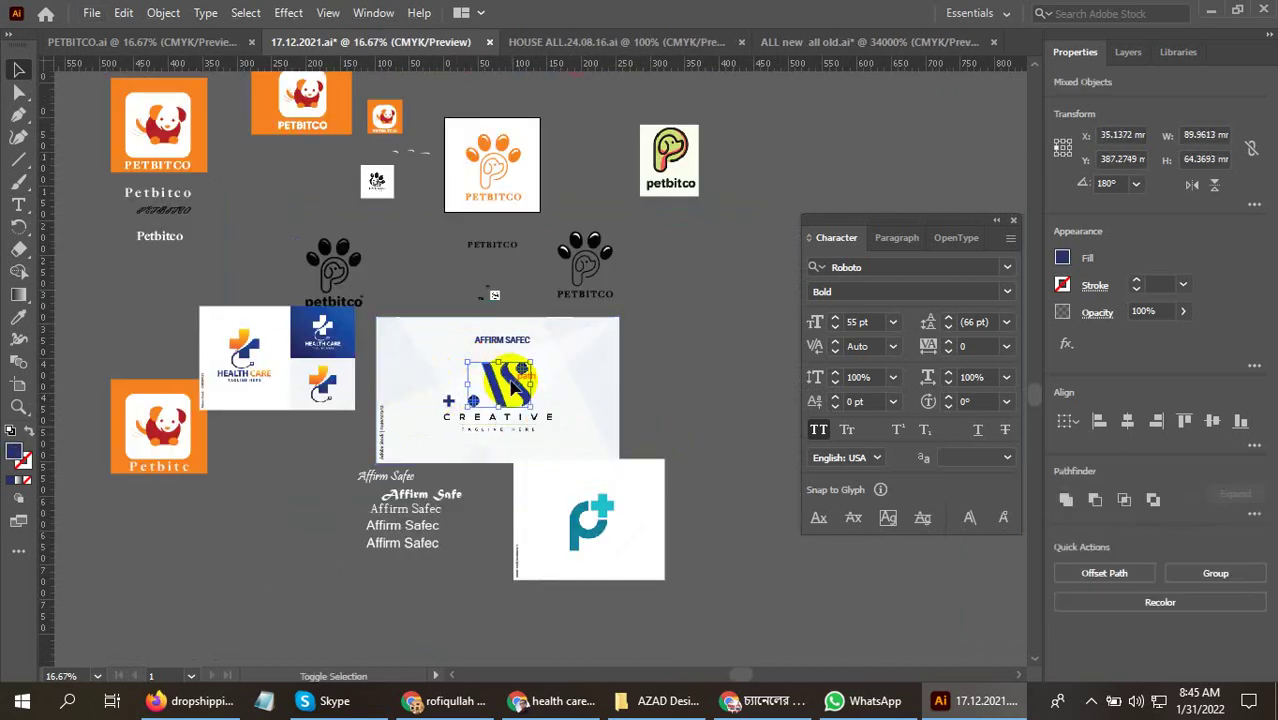
mouse_move(513, 385)
left_mouse_down()
mouse_move(680, 272)
mouse_move(707, 277)
left_mouse_up()
left_click(703, 345)
left_click_drag(681, 357, 592, 410)
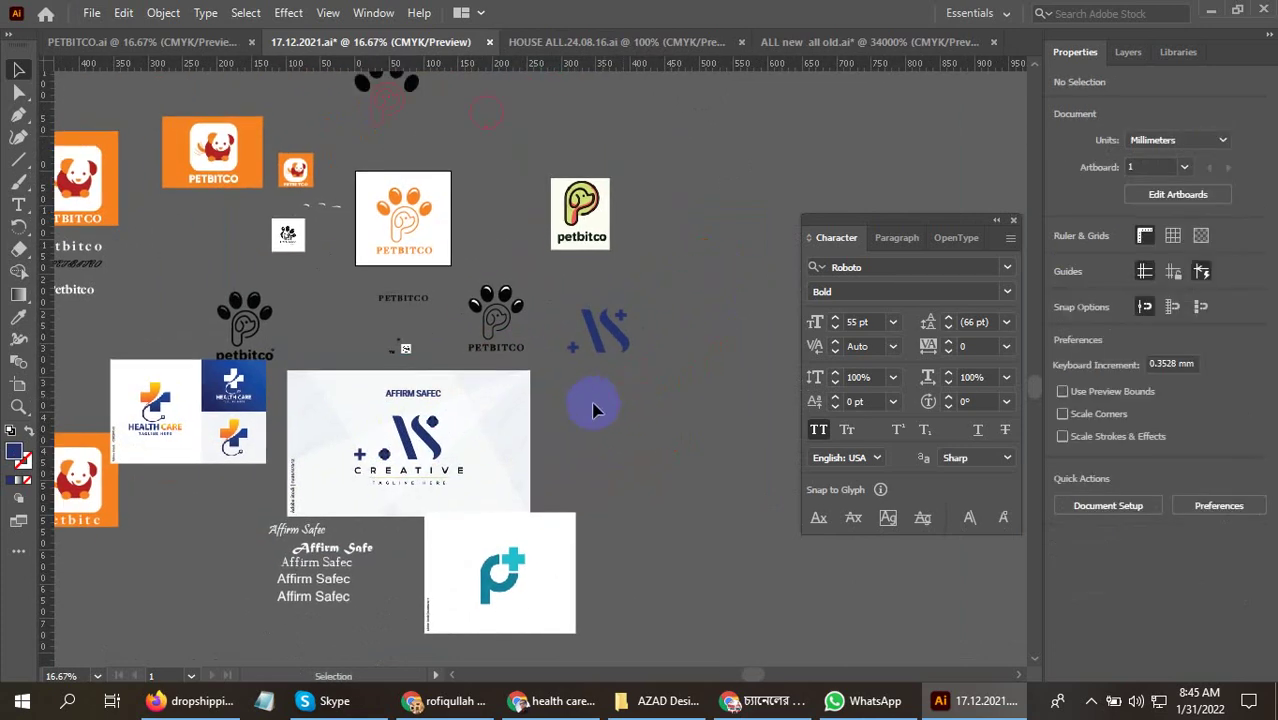
Copy the AFFIRM SAFEC text under the new monogram and enlarge it to about 45 pt
scroll(494, 405, "up", 2)
mouse_move(342, 385)
left_mouse_down()
mouse_move(728, 339)
mouse_move(705, 368)
mouse_move(555, 433)
left_mouse_up()
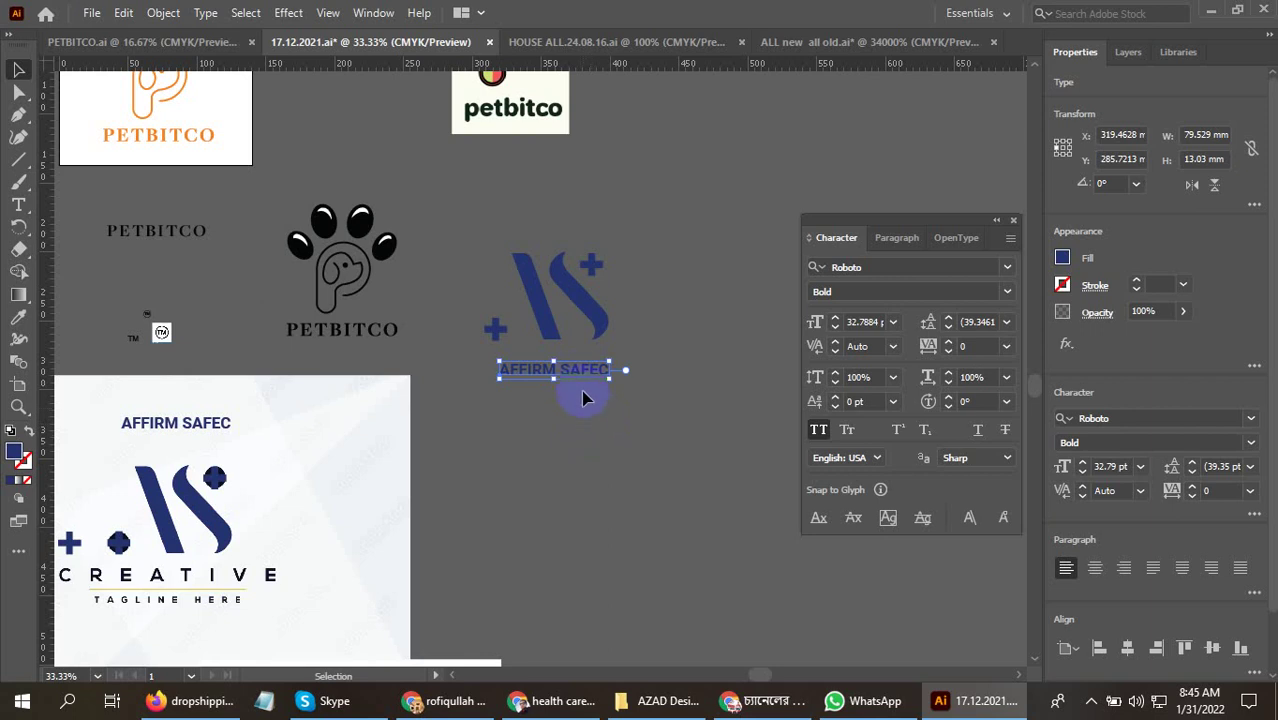
scroll(597, 393, "up", 3)
left_click_drag(665, 476, 727, 519)
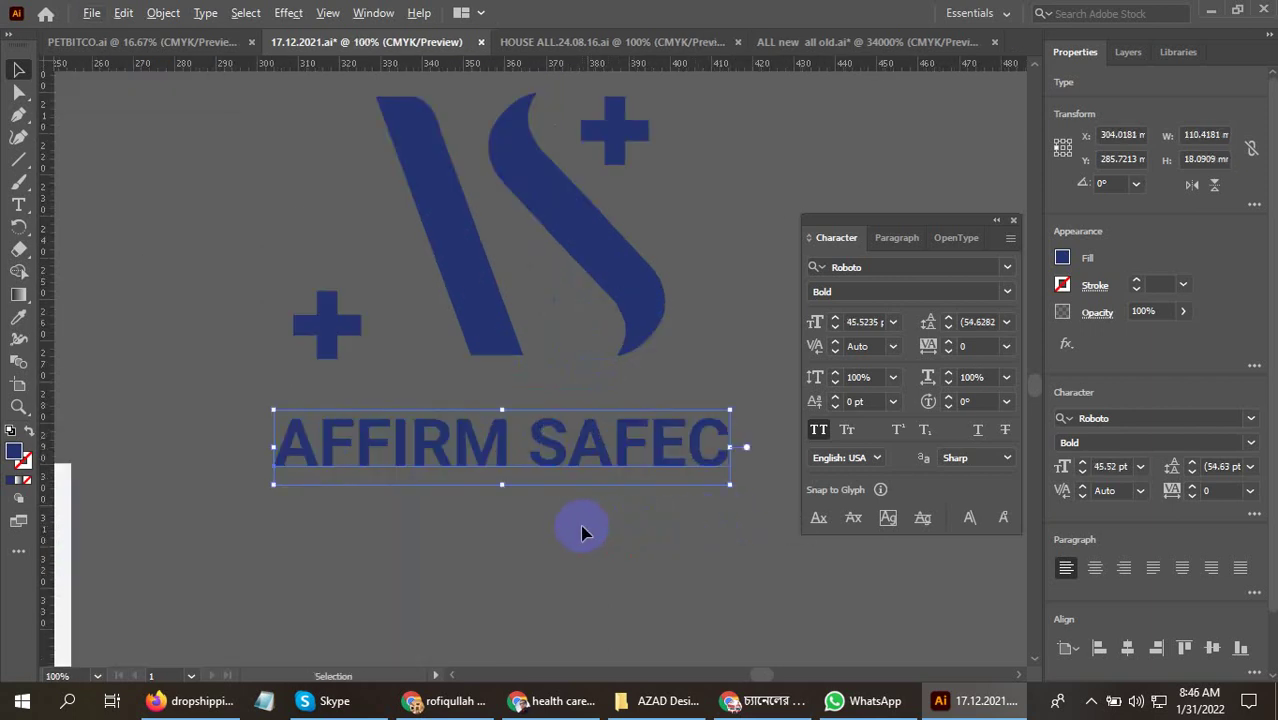
scroll(581, 526, "down", 1)
left_click(579, 524)
Scale the AFFIRM SAFEC text up further from its centre
scroll(579, 524, "down", 1)
scroll(590, 525, "up", 1)
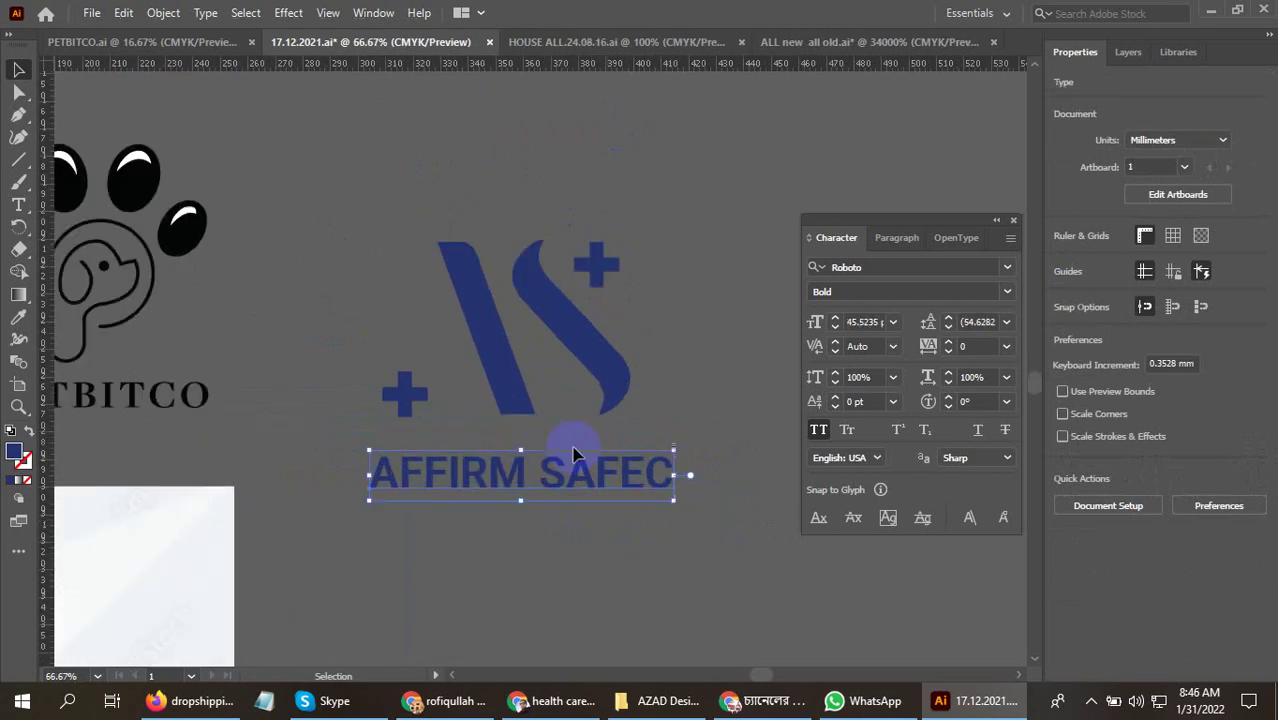
left_click_drag(677, 507, 708, 515)
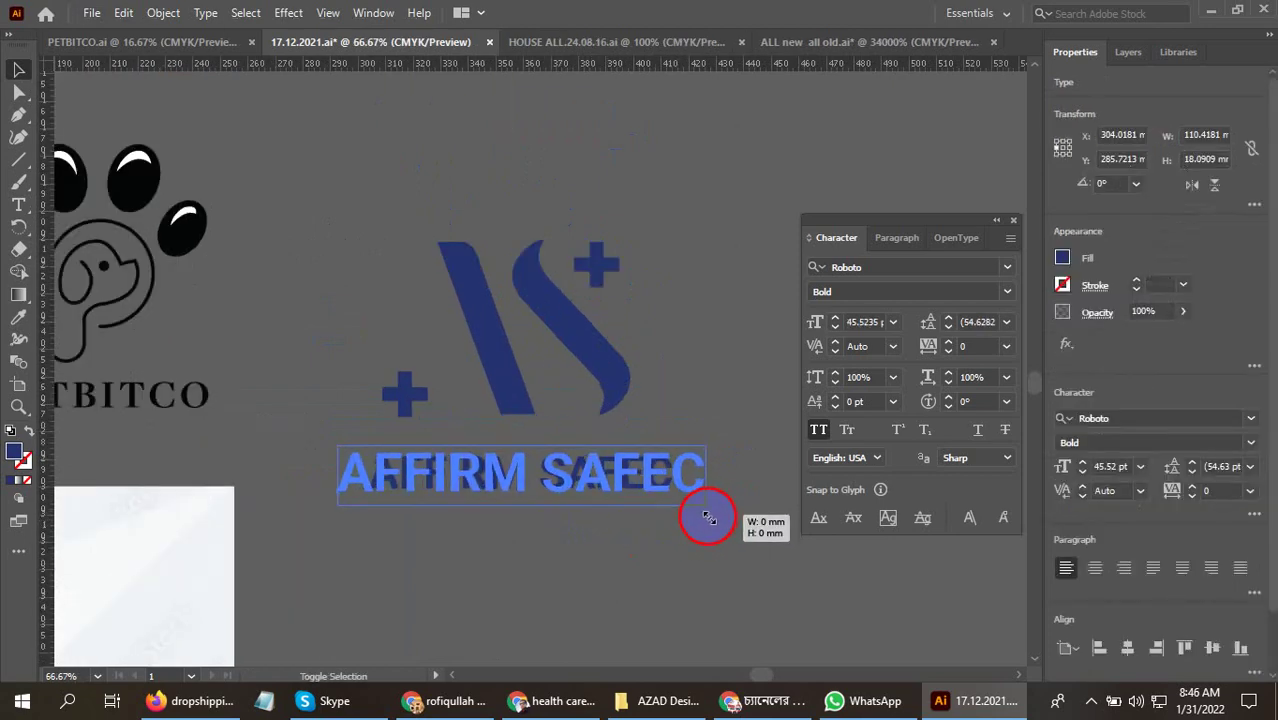
left_click(681, 541)
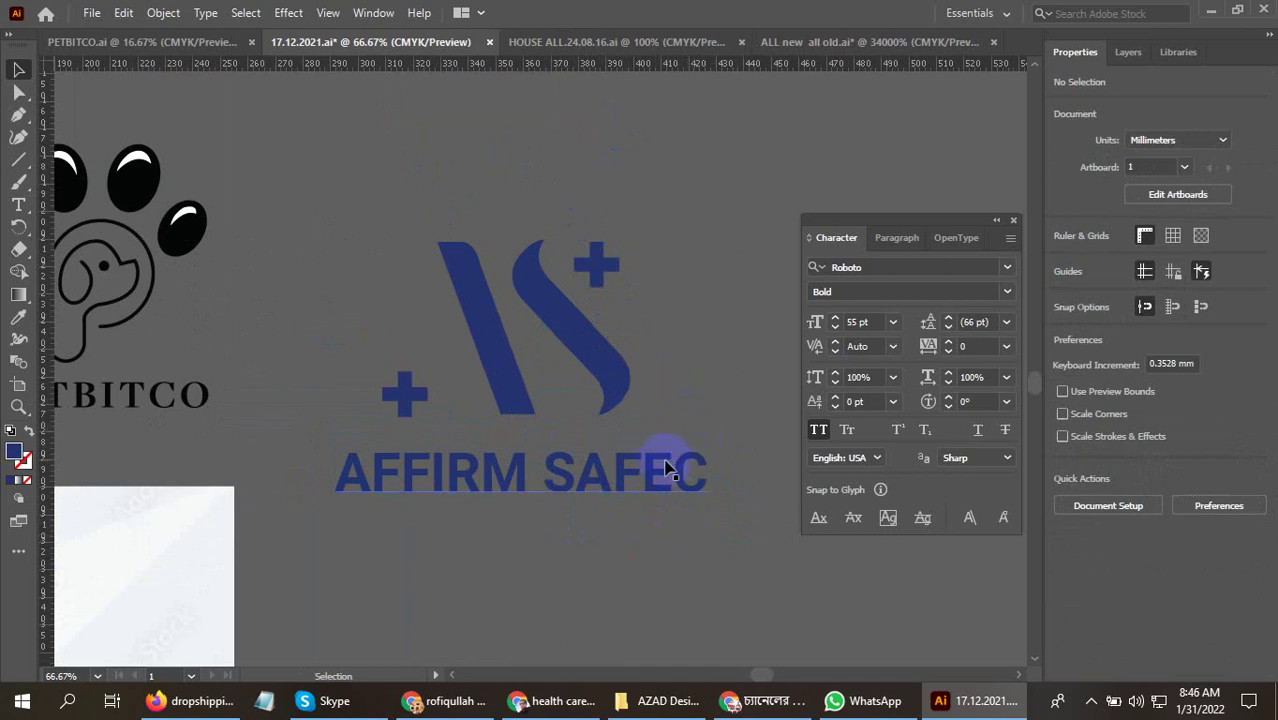
left_click(1091, 706)
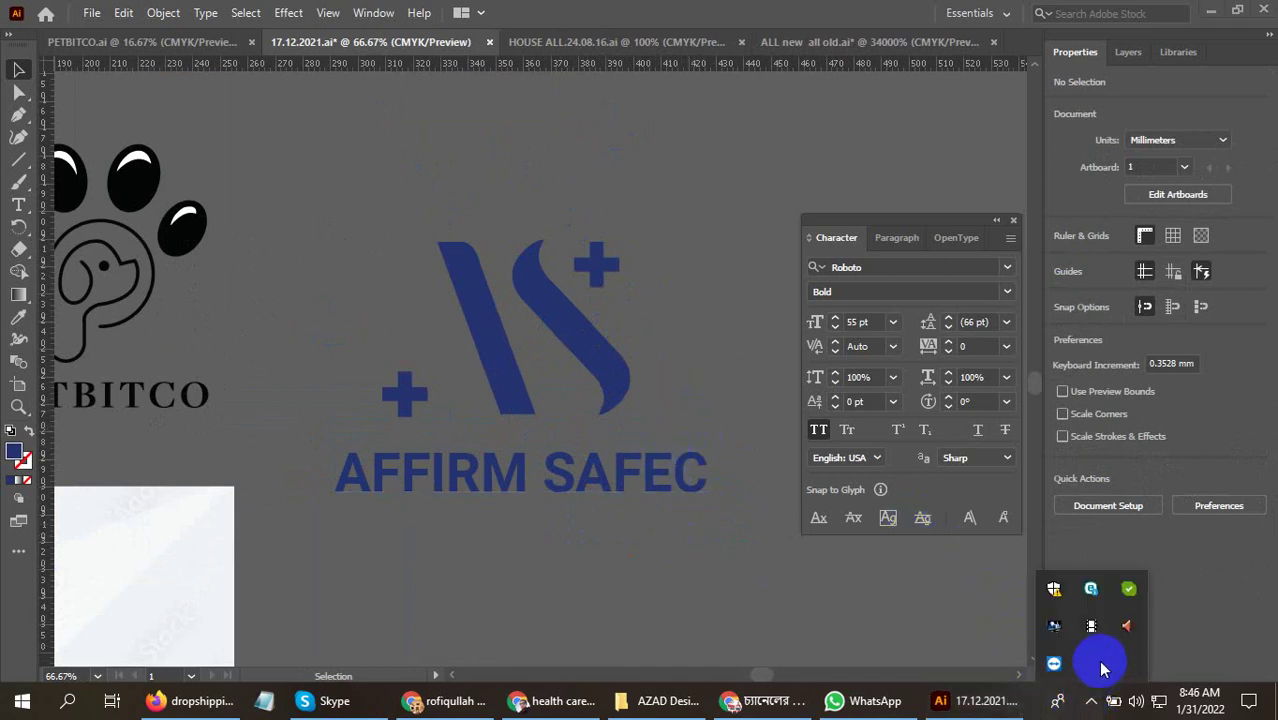
left_click(490, 440)
left_click_drag(686, 466, 693, 477)
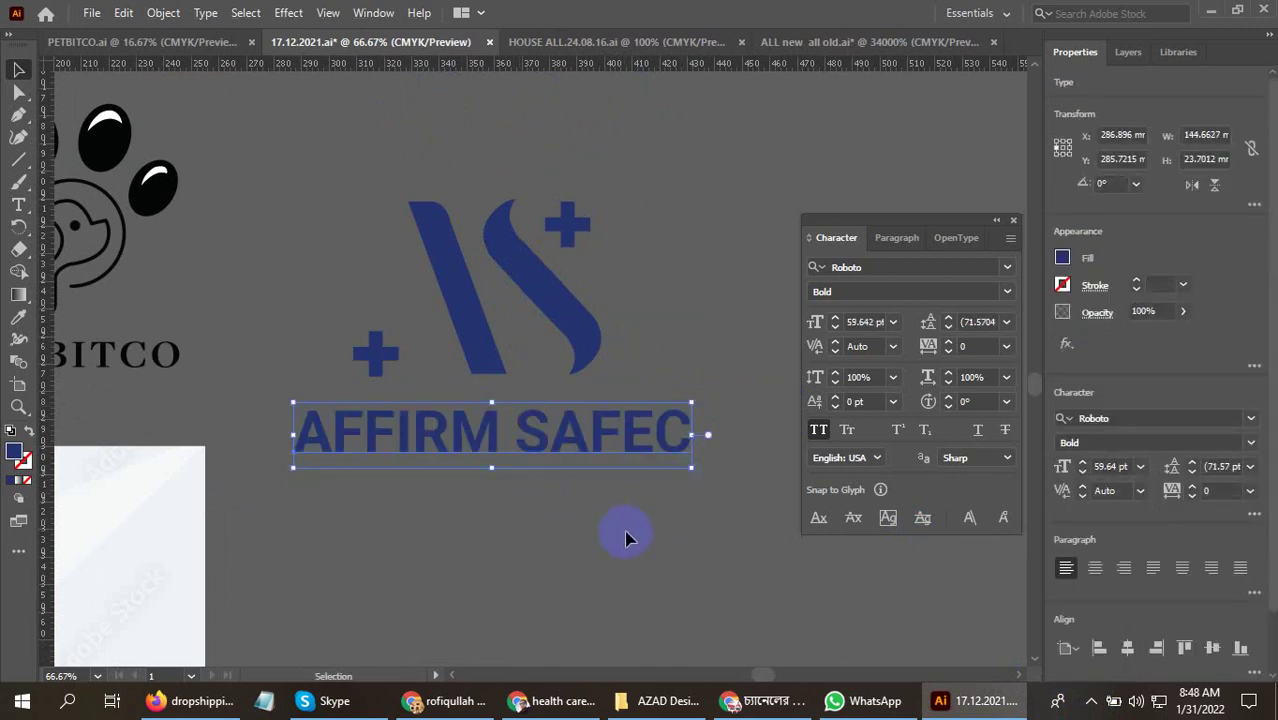
Group the AS monogram pieces together
left_click(363, 376)
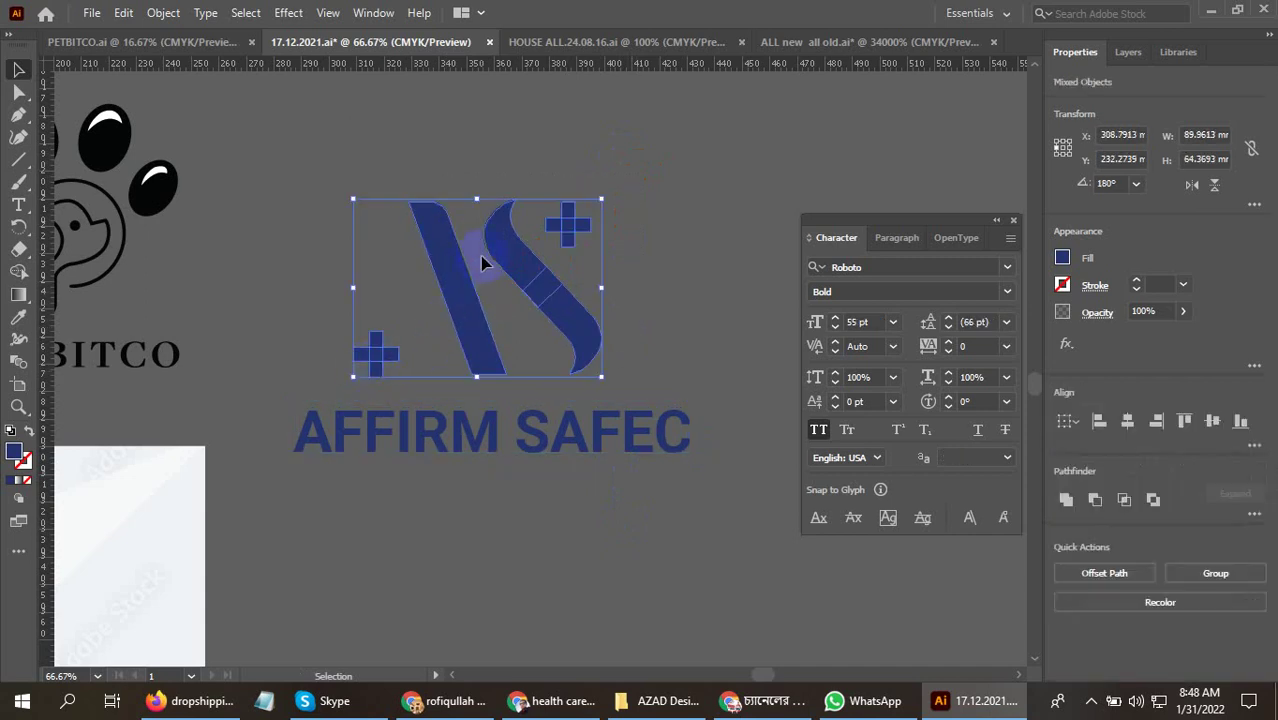
right_click(480, 250)
left_click(530, 384)
left_click(672, 271)
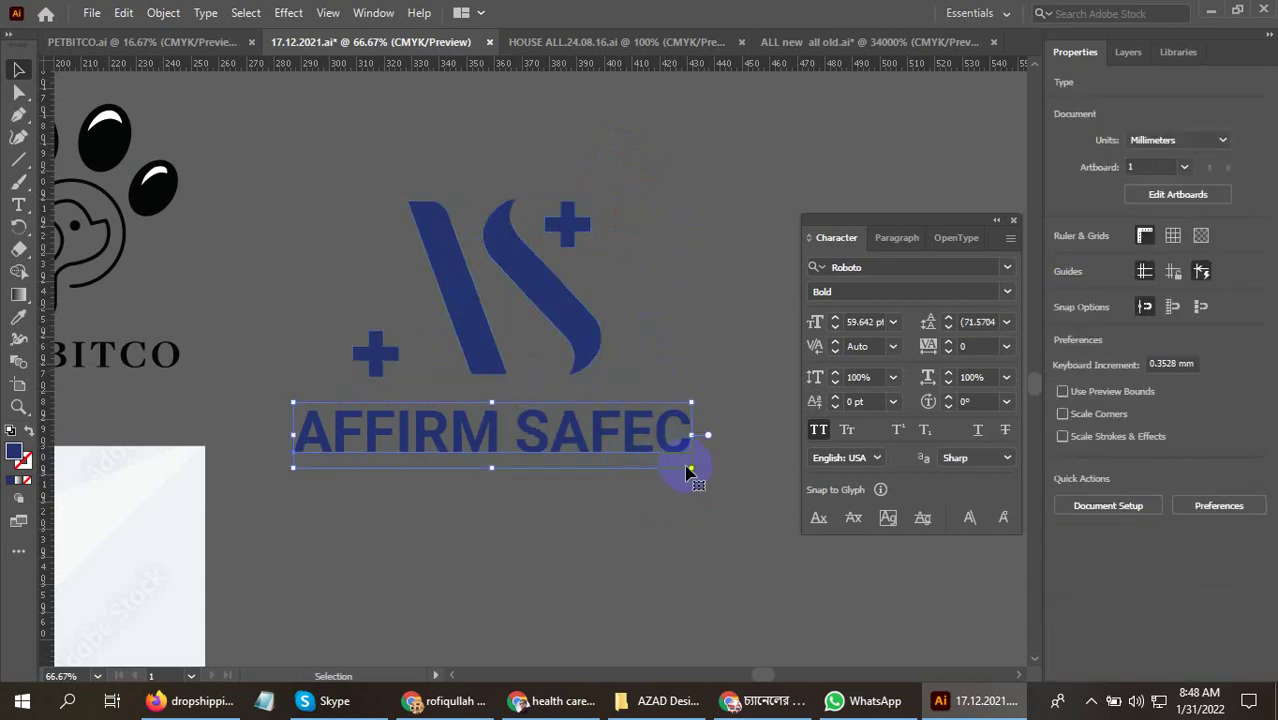
Enlarge the AFFIRM SAFEC text slightly and move it lower under the monogram
left_click(688, 470)
left_click_drag(697, 481, 693, 466)
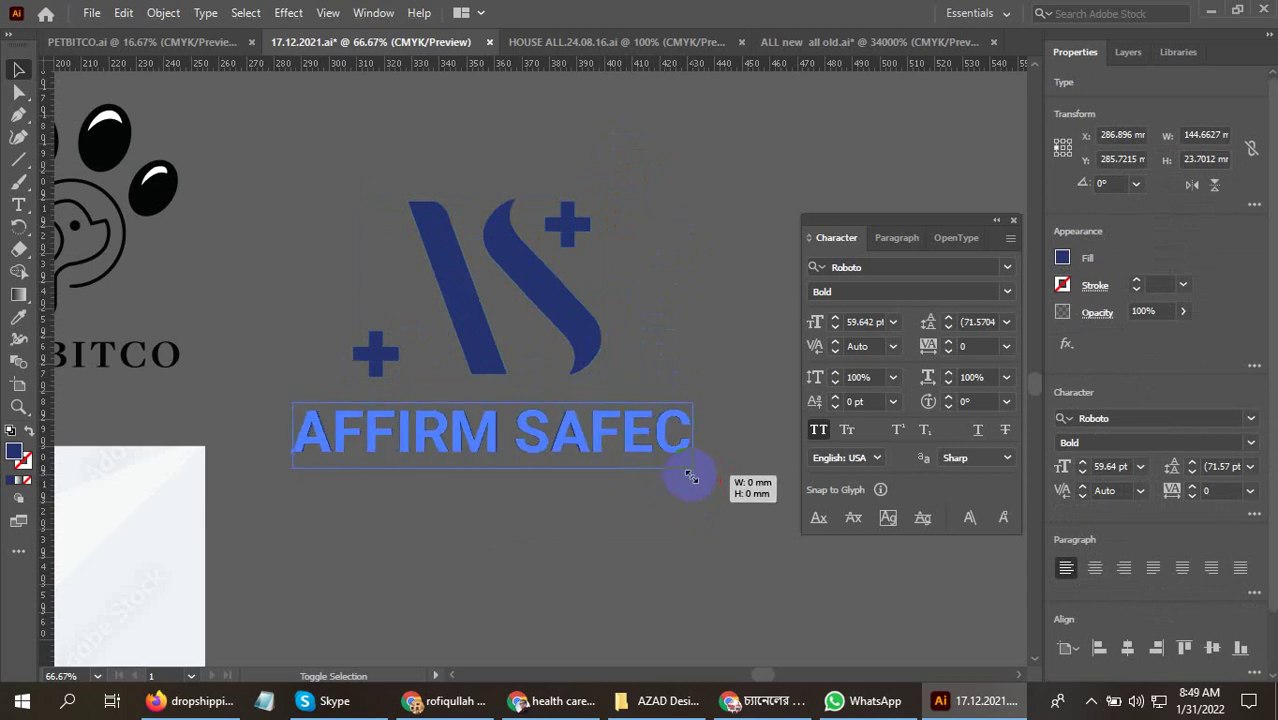
left_click_drag(585, 447, 590, 462)
left_click(597, 517)
scroll(643, 524, "down", 1)
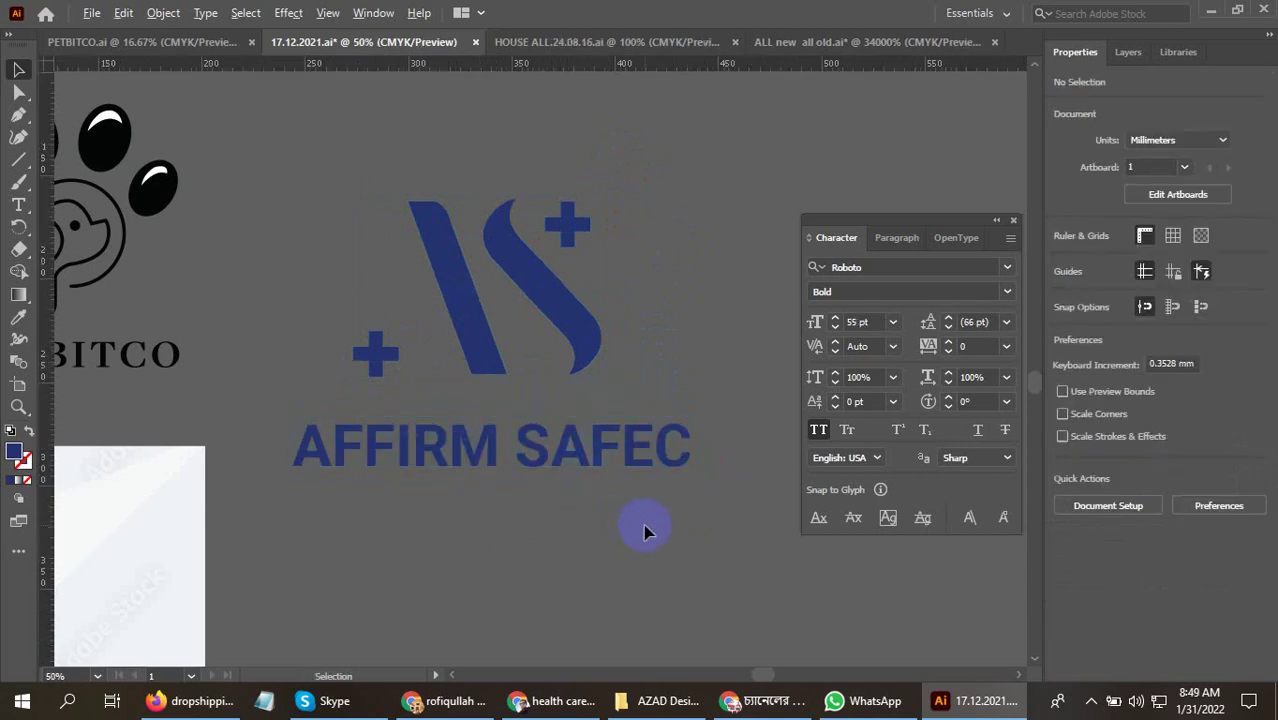
scroll(485, 394, "down", 1)
Move the orange paw logo up and to the right, out of the way
left_click(485, 394)
scroll(622, 408, "down", 2)
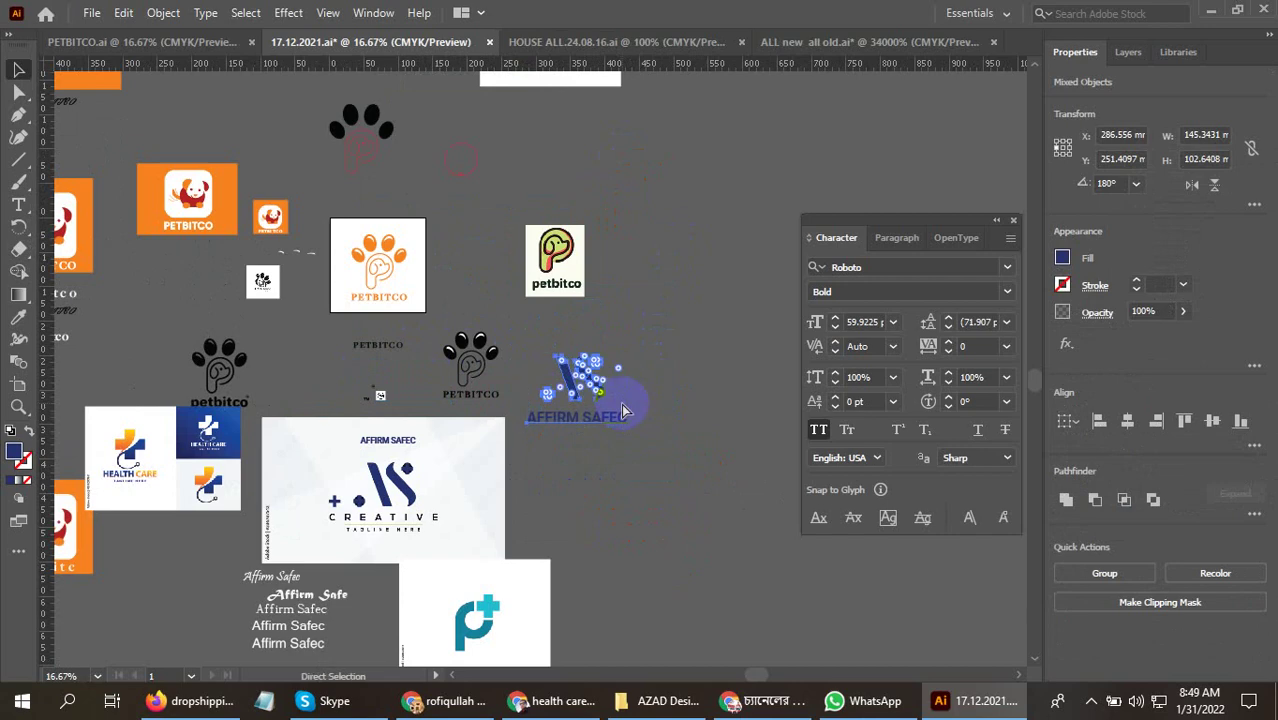
key("v")
scroll(607, 420, "down", 1)
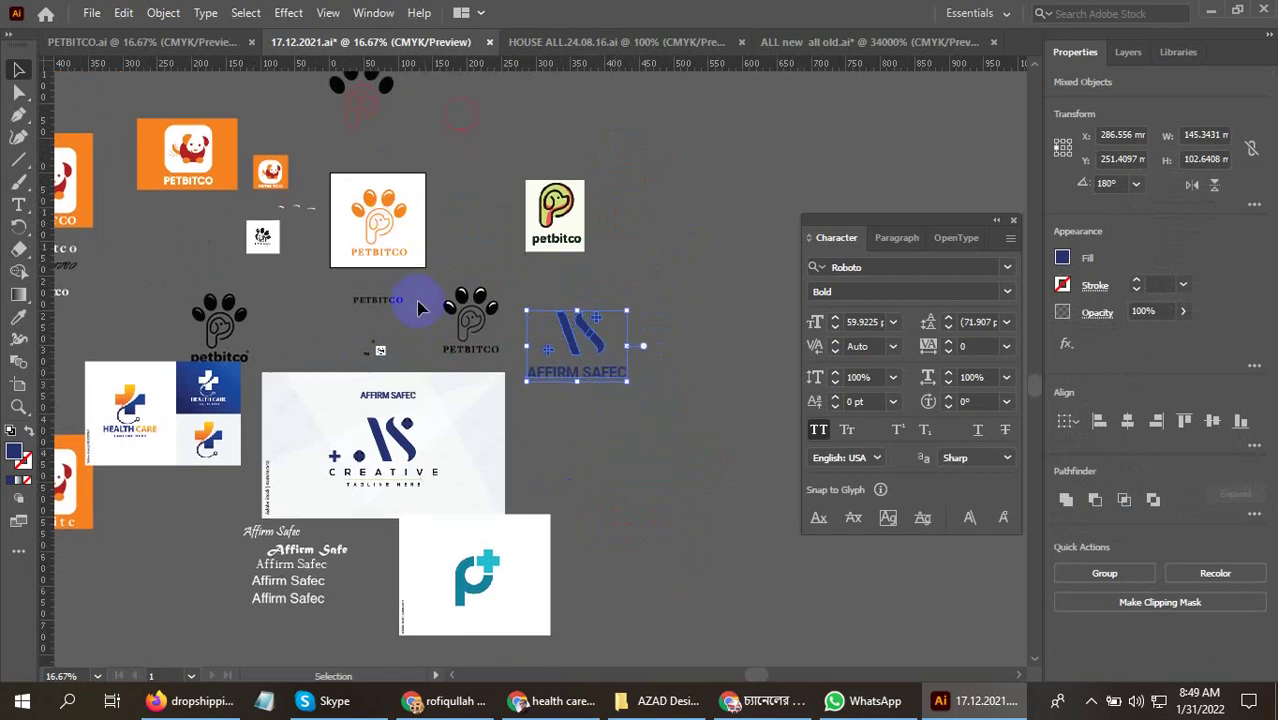
scroll(450, 320, "up", 1)
left_click(360, 228)
scroll(362, 225, "down", 1)
left_click_drag(369, 240, 533, 143)
scroll(346, 287, "up", 1)
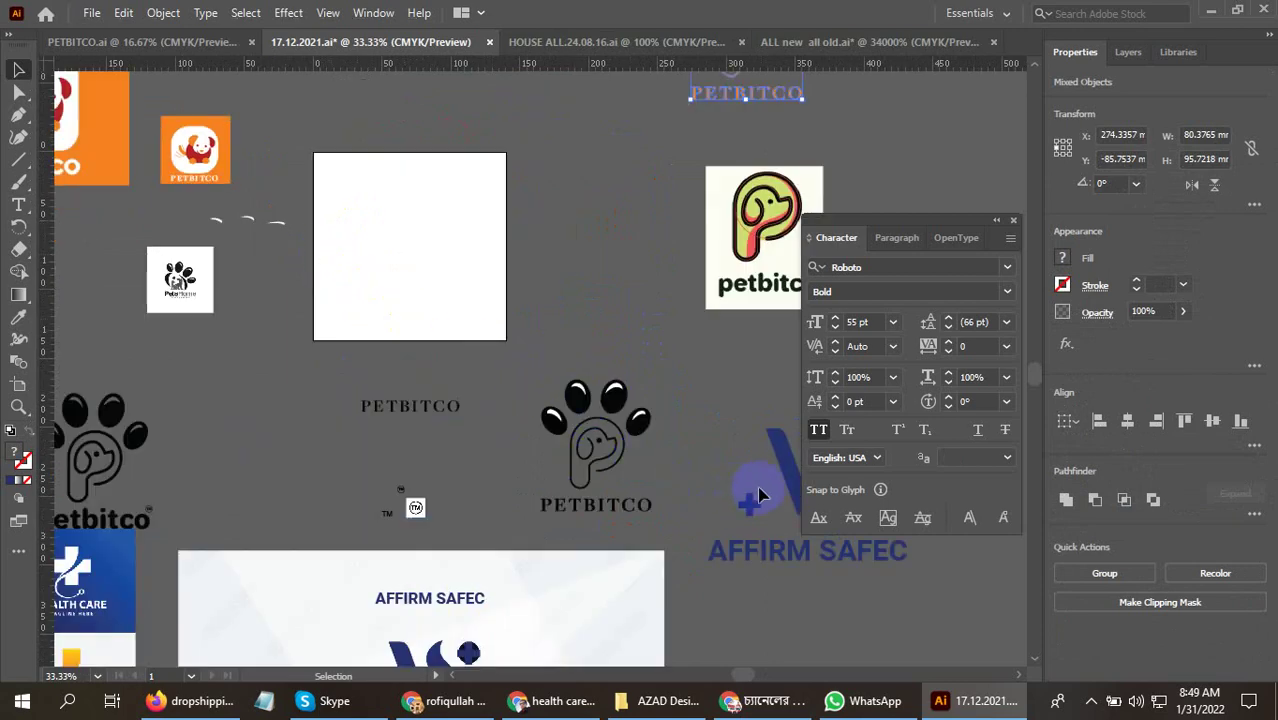
Select the AFFIRM SAFEC text and the monogram together and group them
mouse_move(783, 463)
left_mouse_down()
mouse_move(656, 379)
mouse_move(542, 342)
left_mouse_up()
key("a")
key("ctrl+z")
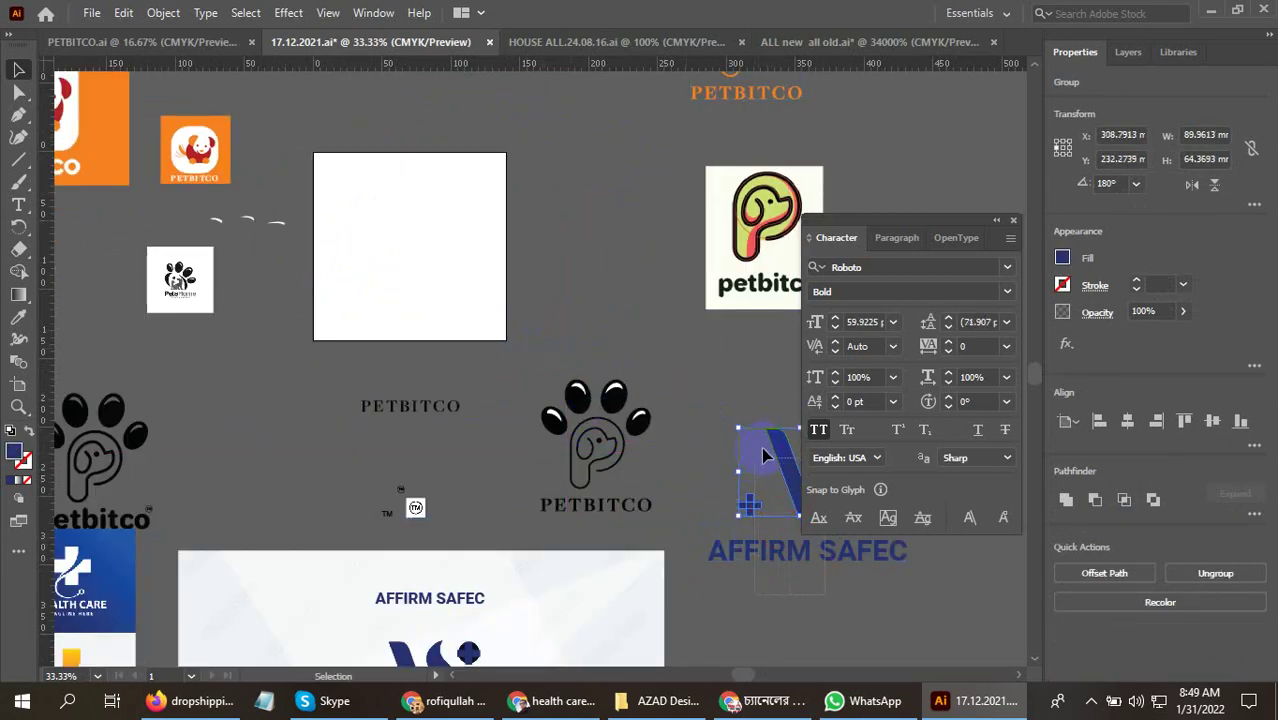
right_click(742, 470)
left_click(780, 640)
left_click(747, 470, "shift")
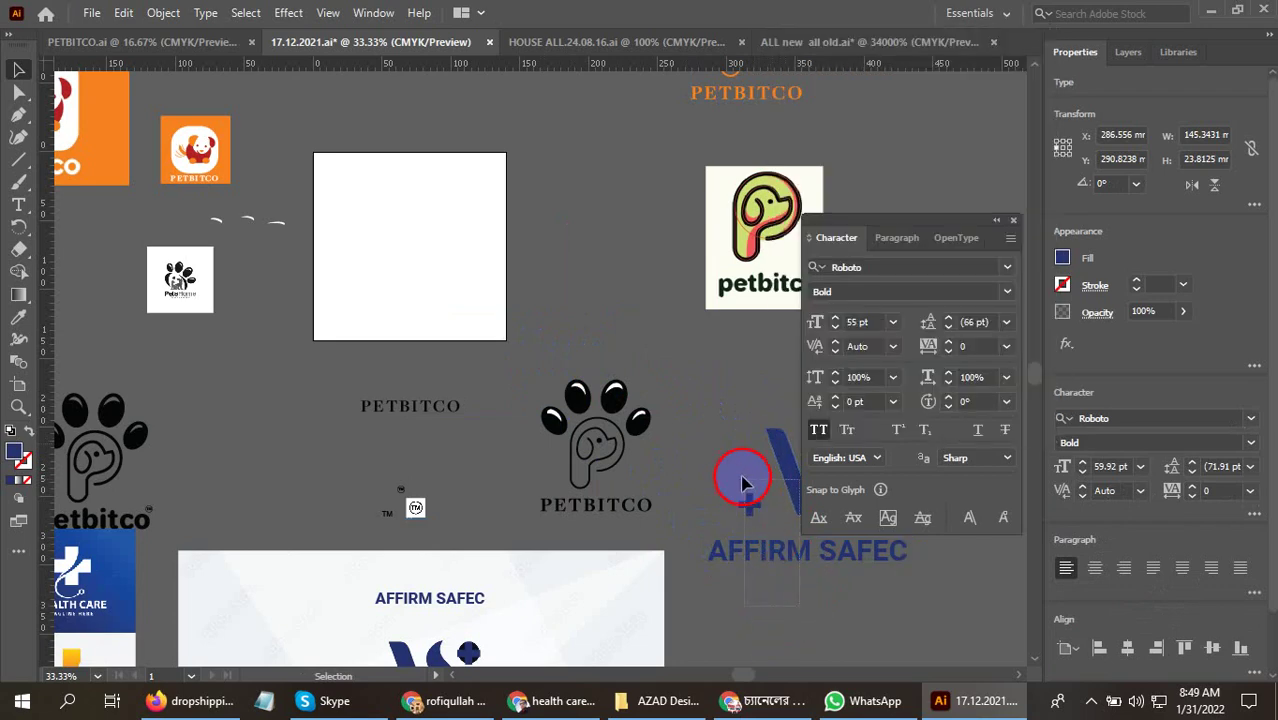
right_click(776, 443)
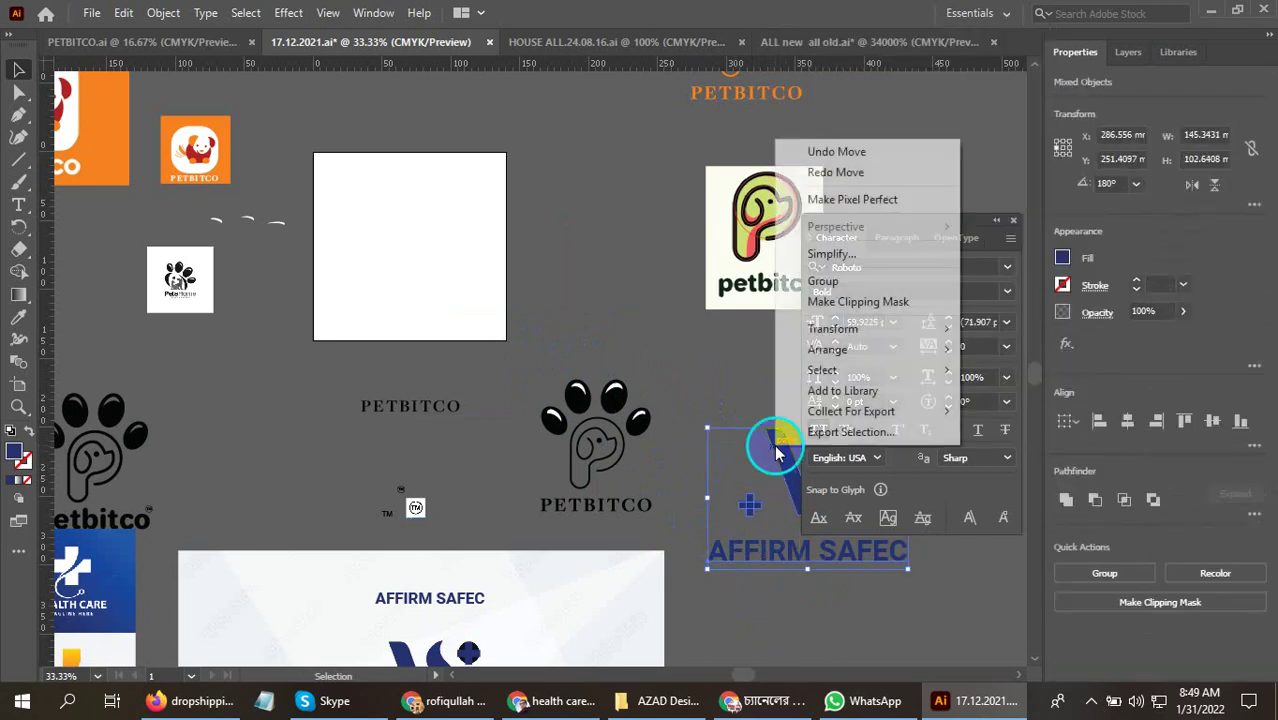
left_click(823, 281)
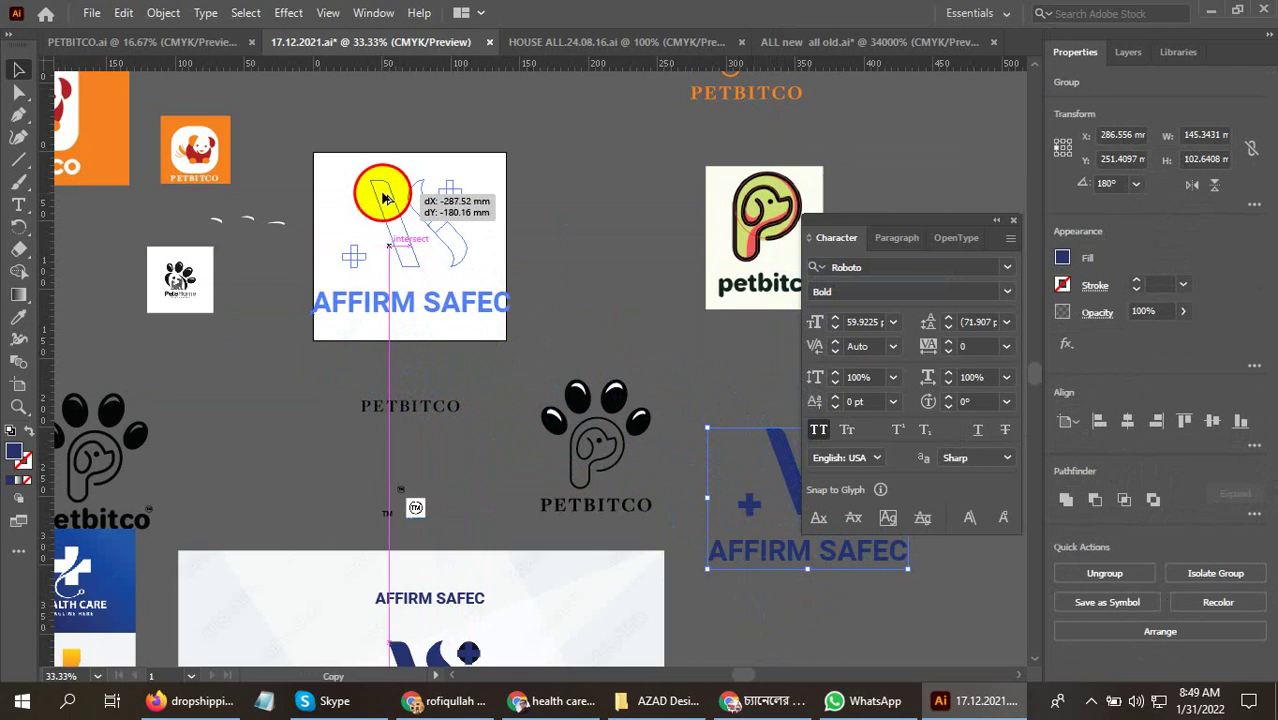
Copy the logo group onto the white artboard and resize it to fit
left_click_drag(766, 441, 365, 182)
scroll(364, 203, "up", 2)
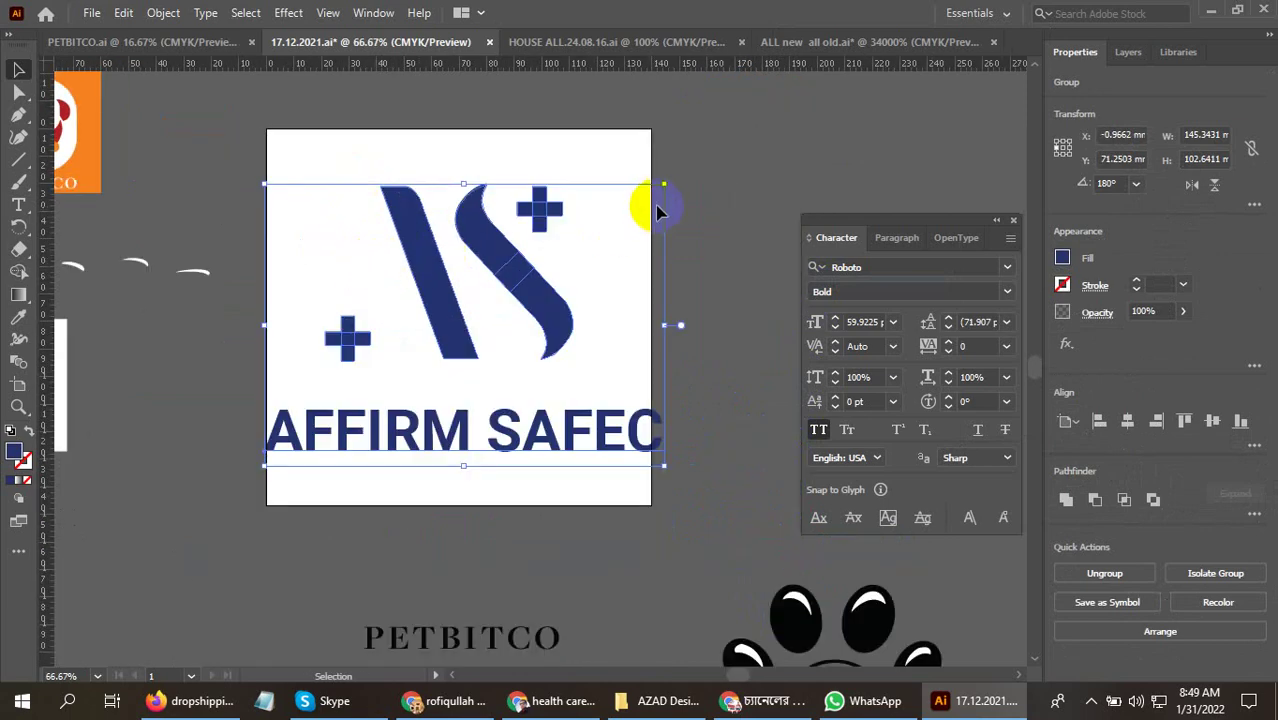
left_click_drag(663, 187, 590, 238)
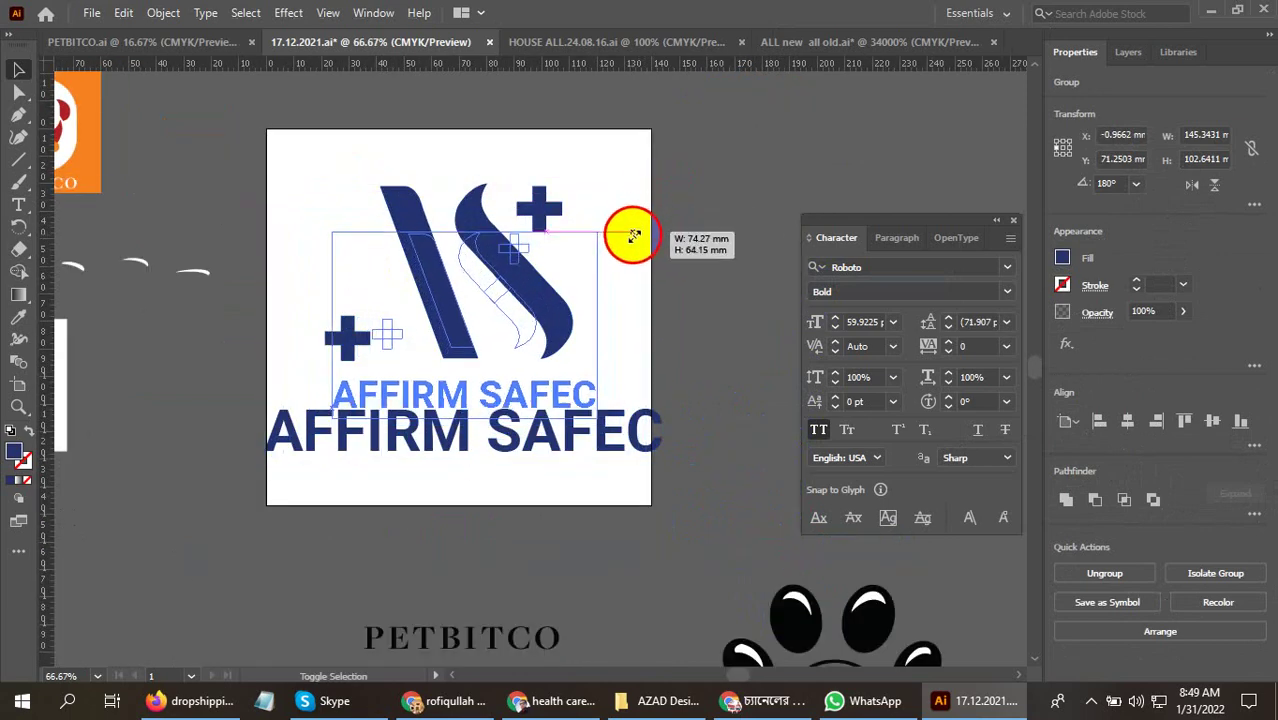
left_click_drag(508, 318, 508, 302)
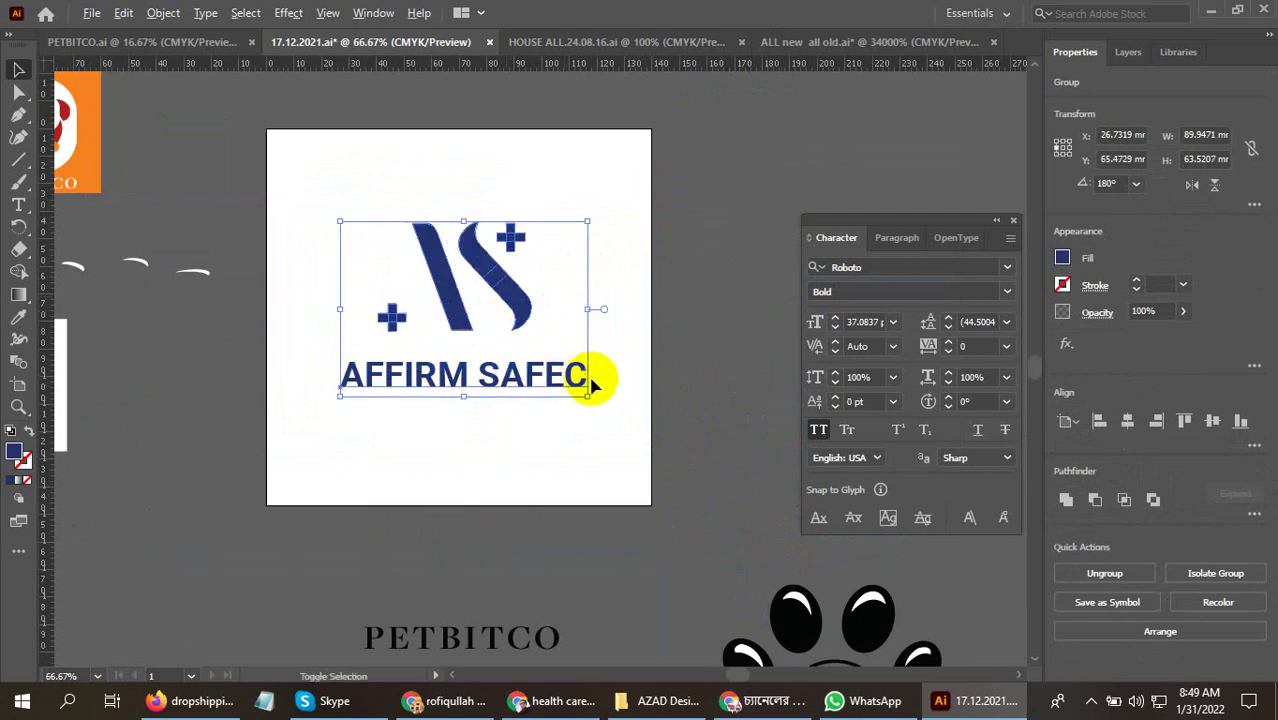
left_click_drag(588, 395, 609, 410)
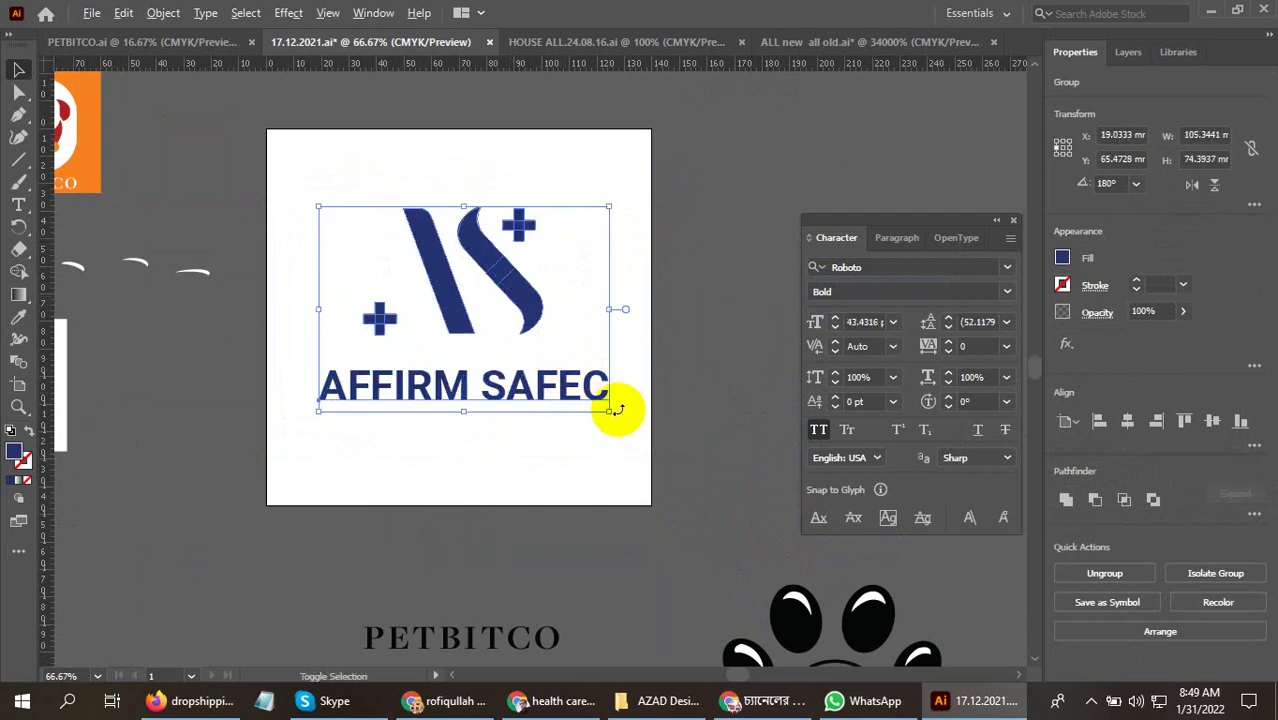
left_click_drag(609, 410, 603, 405)
left_click(613, 336)
left_click(472, 318)
Enter the group and select the monogram mark inside it
key("ctrl+equal")
key("ctrl+equal")
double_click(448, 298)
key("ctrl+minus")
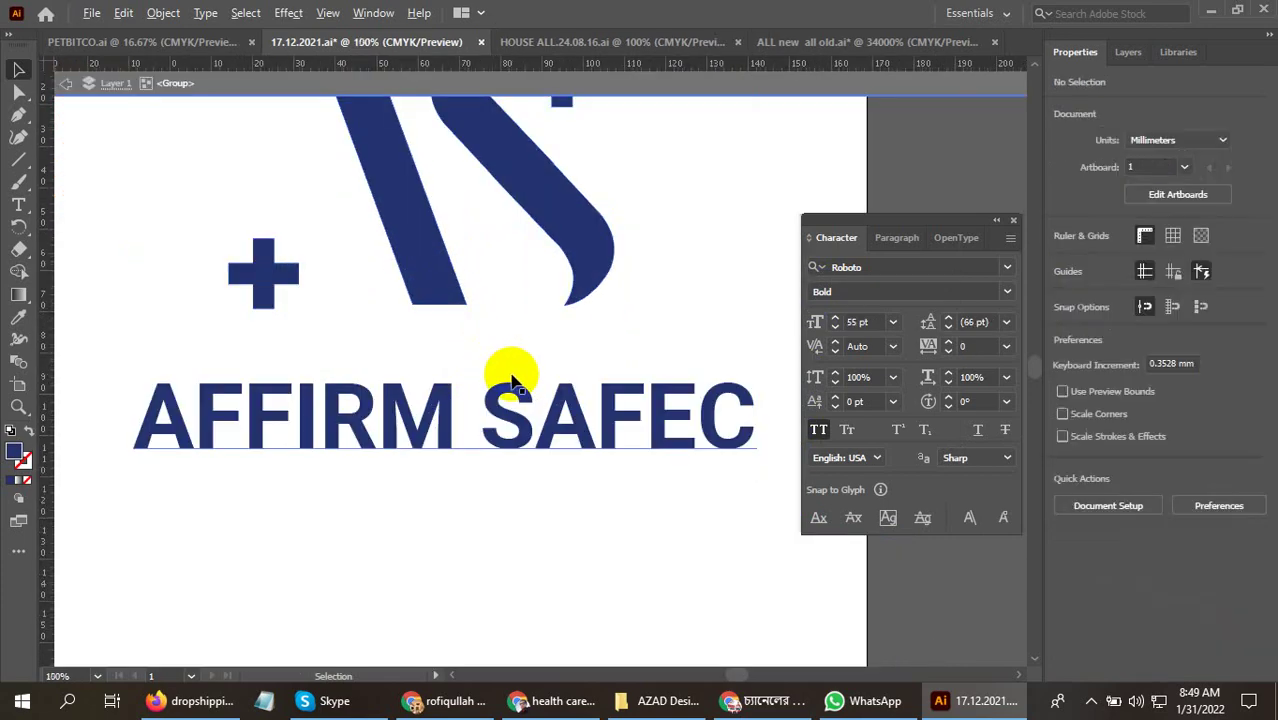
key("ctrl+minus")
left_click_drag(627, 320, 444, 341)
key("ctrl+equal")
key("ctrl+equal")
left_click(593, 385)
key("ctrl+minus")
Nudge the monogram right to centre it over the AFFIRM SAFEC text
left_click(493, 428)
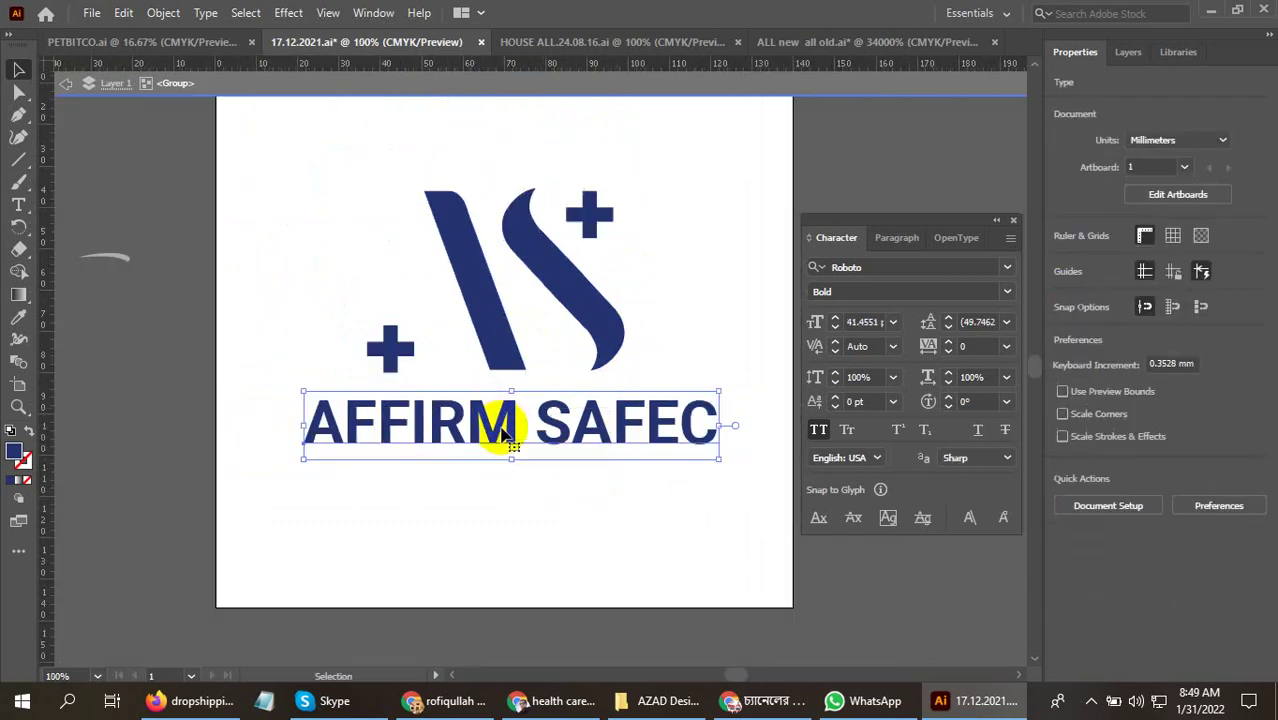
left_click(528, 498)
key("ctrl+minus")
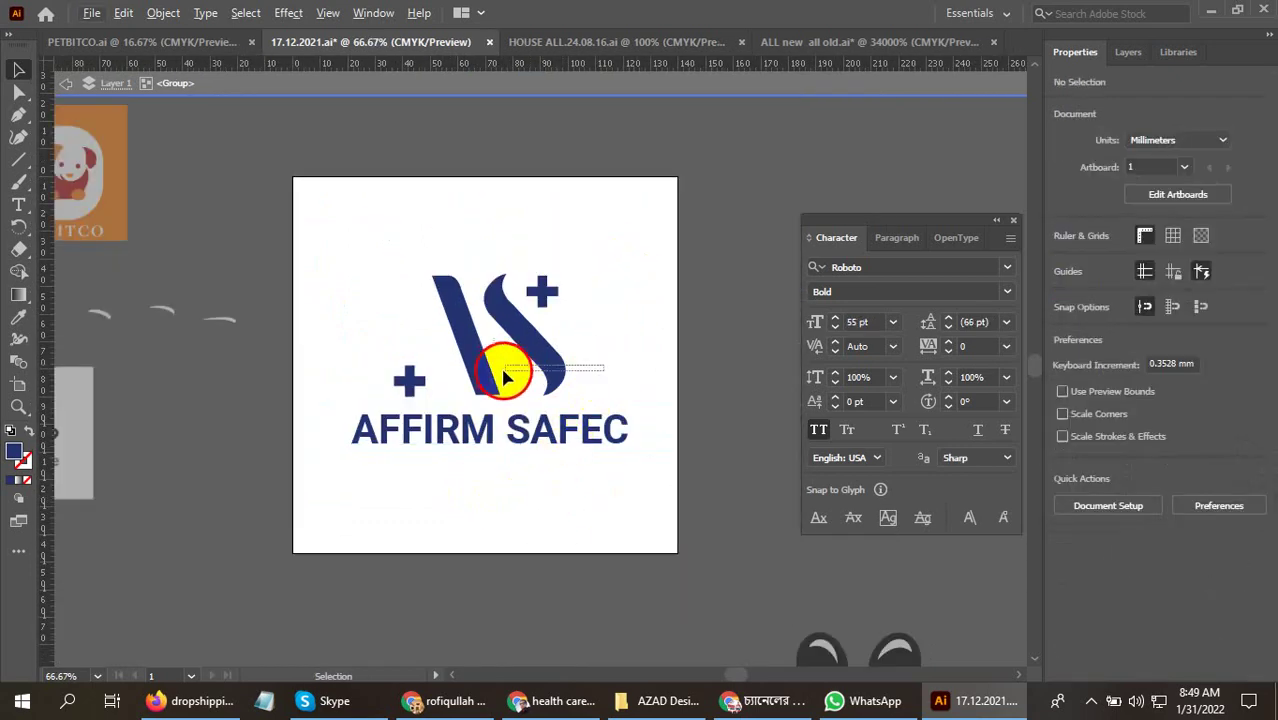
left_click(505, 376)
key("Right")
key("Right")
key("Right")
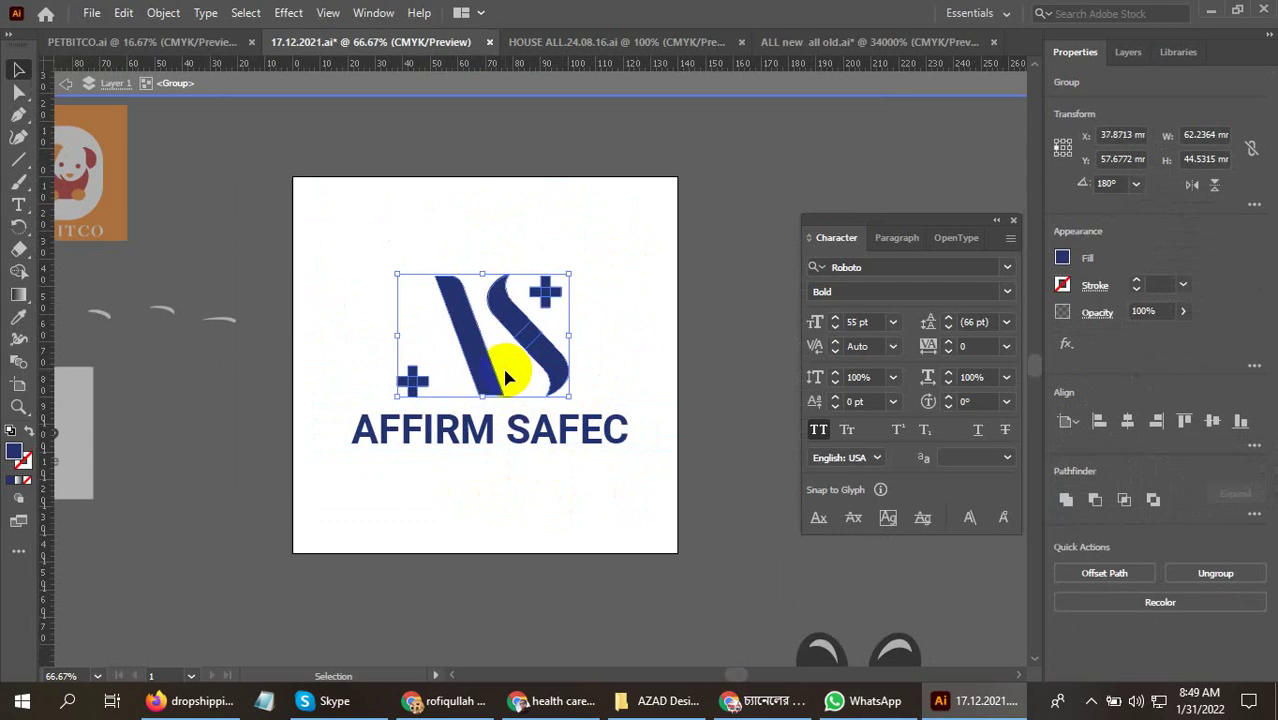
left_click(524, 460)
Select both the monogram and the text and group them with Ctrl+G
key("ctrl+minus")
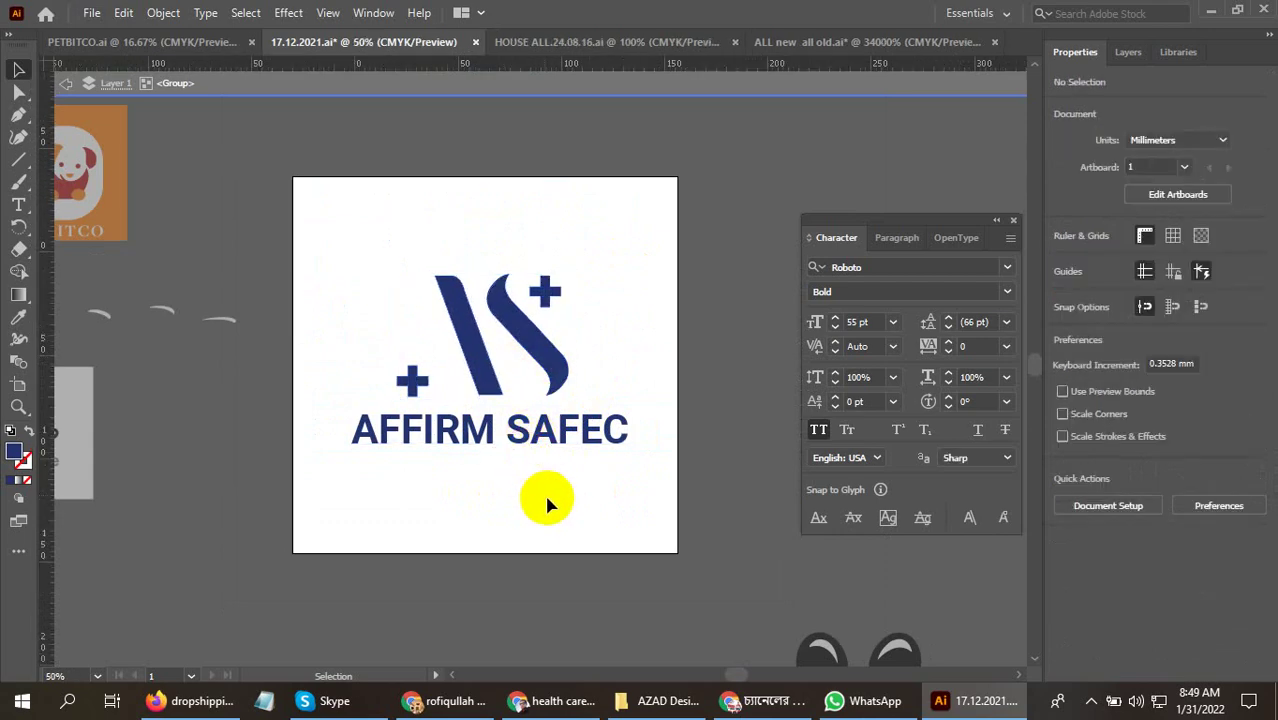
left_click_drag(408, 399, 502, 437)
key("ctrl+g")
key("ctrl+plus")
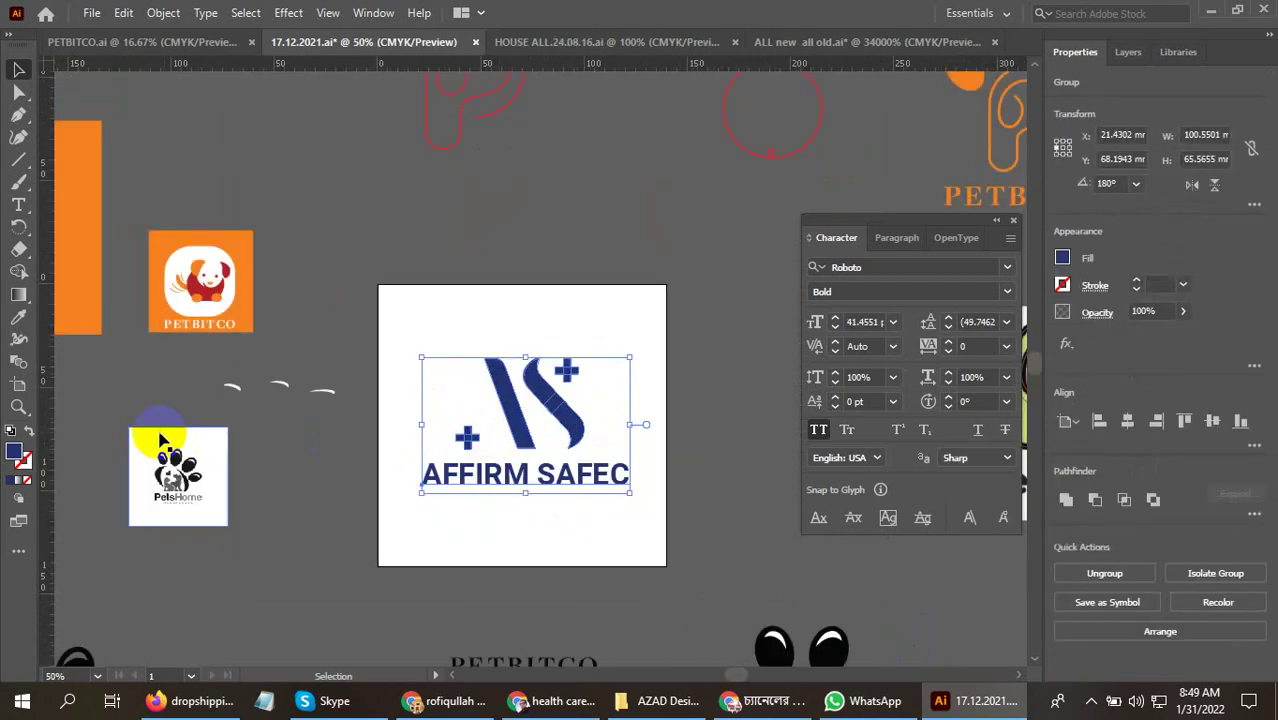
Apply the PetsHome logo's black to the whole logo using the Eyedropper
left_click(15, 330)
left_click(171, 444)
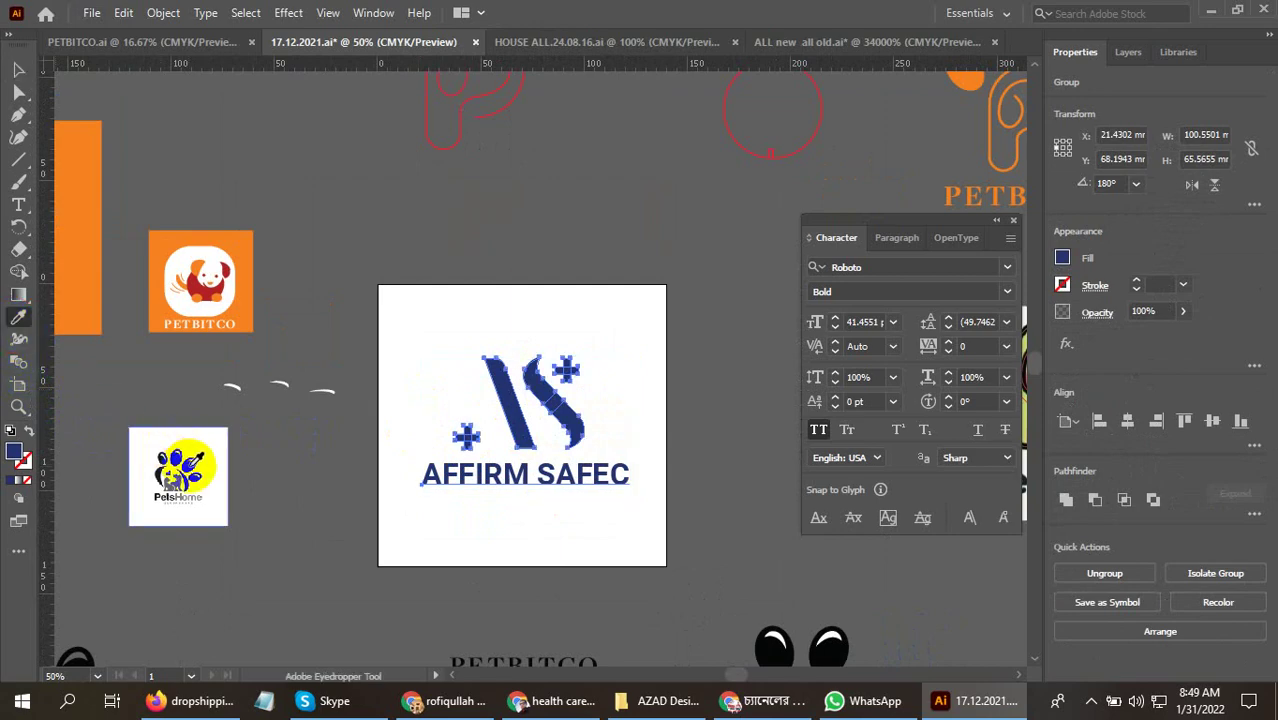
left_click(171, 480)
left_click(626, 464, "ctrl")
left_click(18, 69)
left_click(282, 151)
Reselect the logo group, retry the Eyedropper, then deselect to check the black fill
scroll(503, 540, "up", 2)
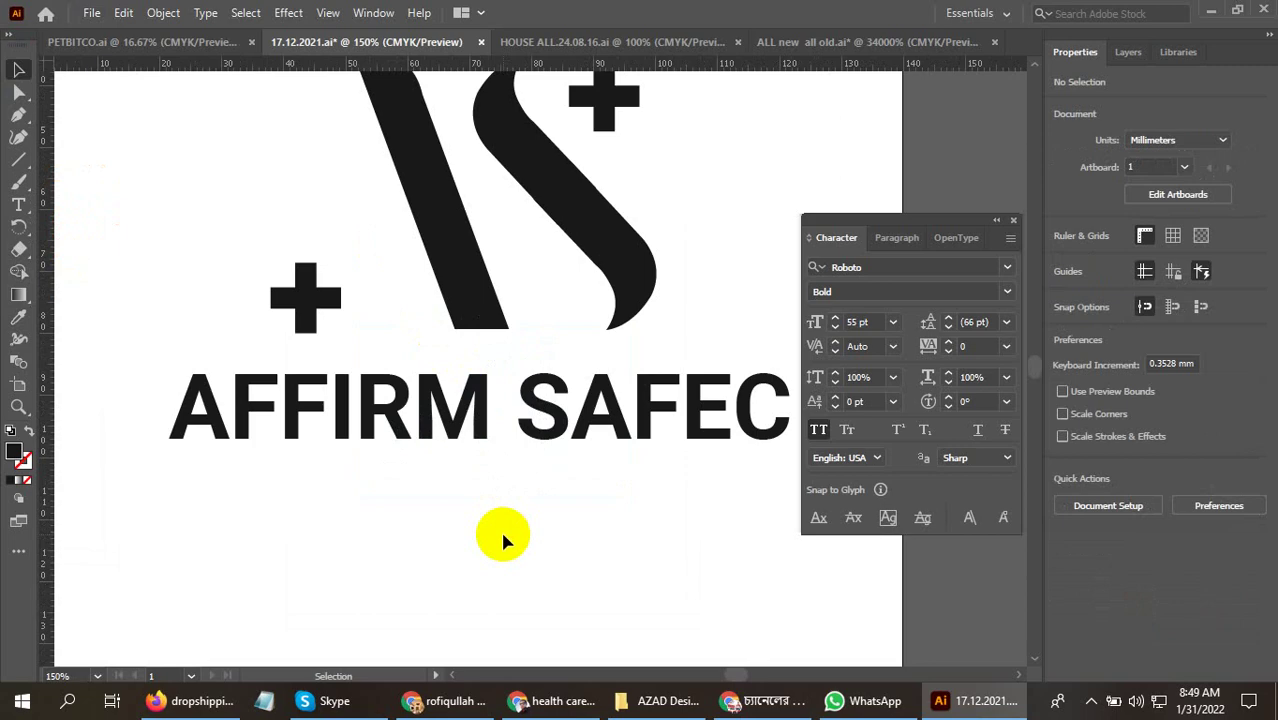
scroll(503, 540, "down", 2)
scroll(584, 484, "down", 2)
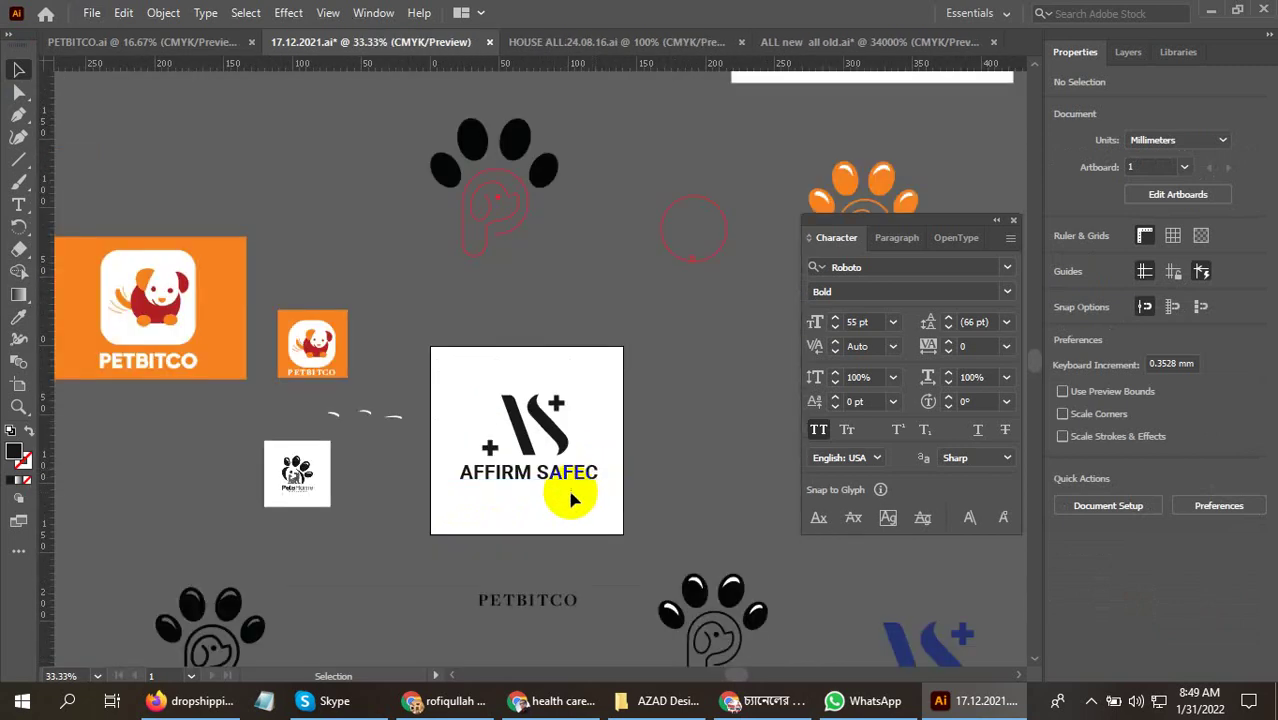
scroll(567, 505, "up", 1)
left_click(520, 458)
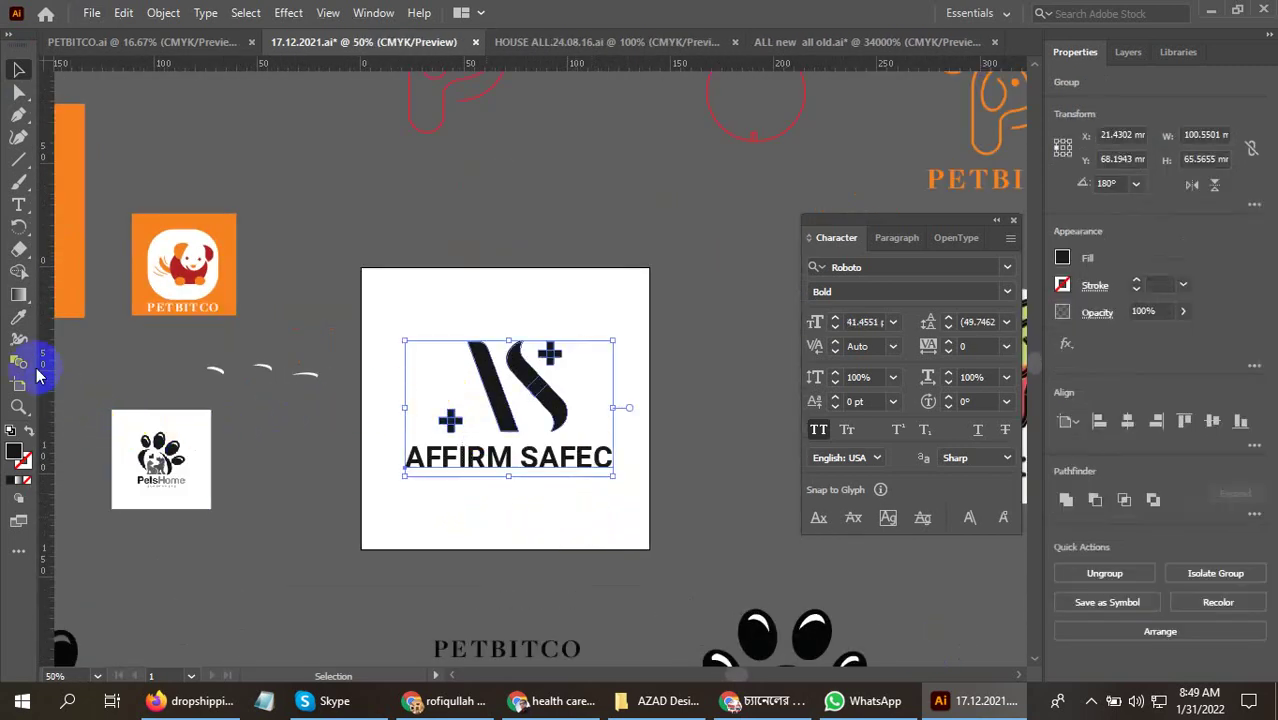
left_click(18, 316)
left_click(18, 69)
left_click(379, 114)
scroll(521, 481, "up", 1)
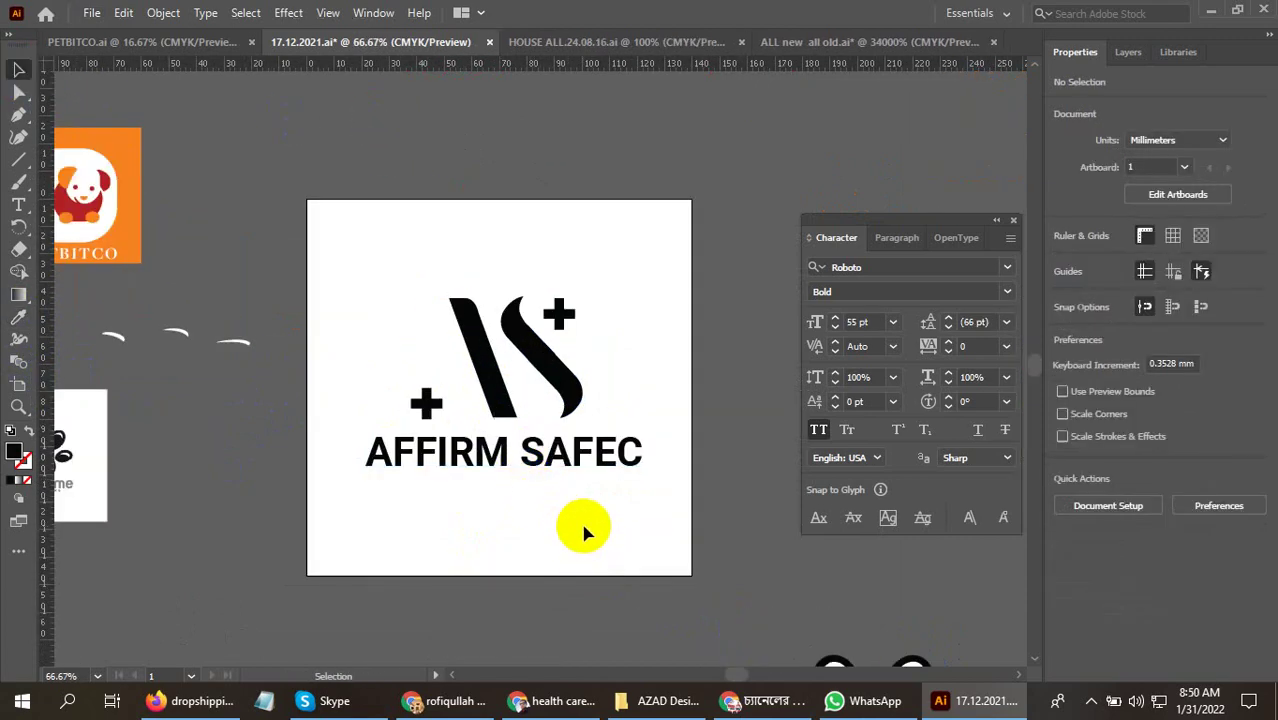
Open Save for Web and proceed to save the optimized JPEG
left_click(1091, 700)
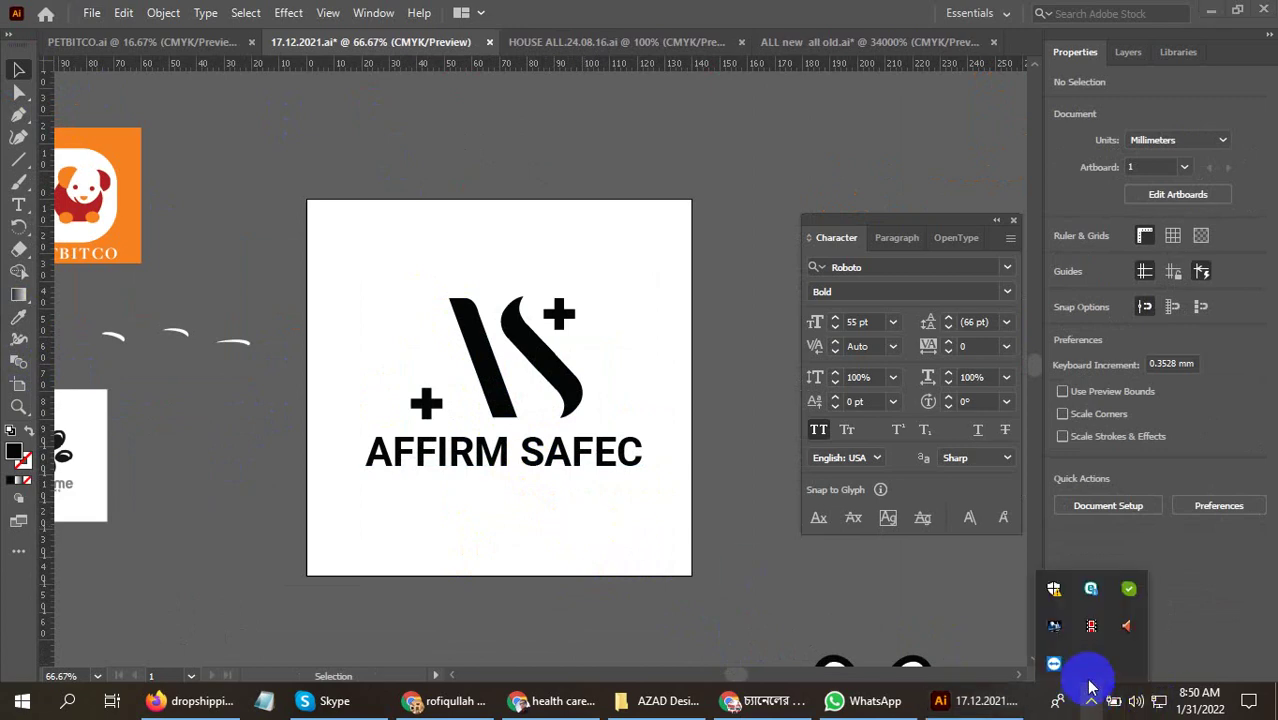
left_click(1064, 622)
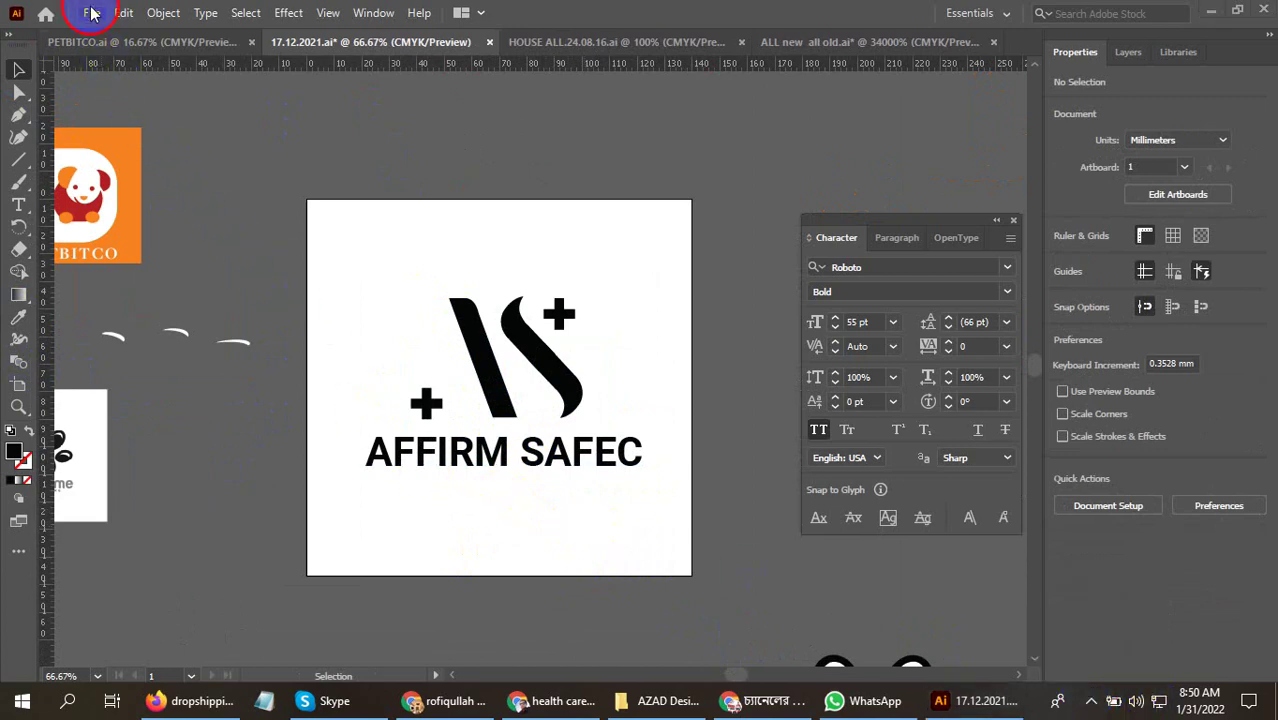
left_click(91, 12)
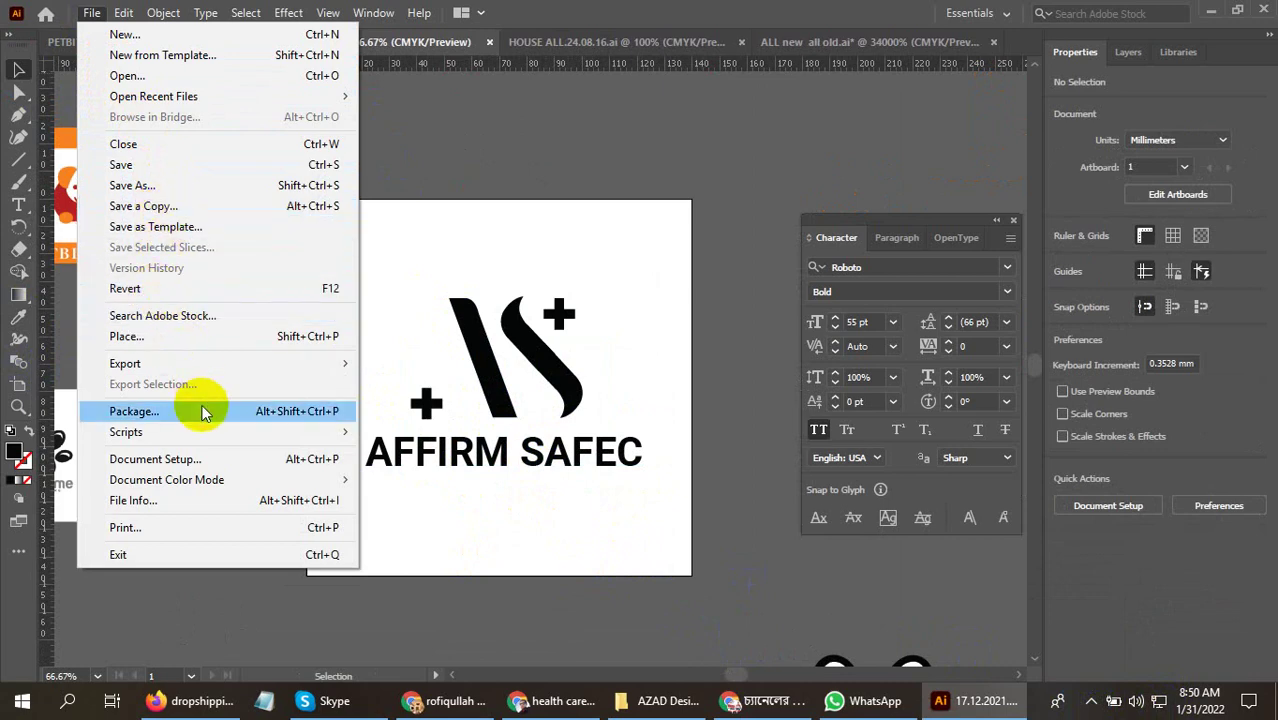
left_click(475, 229)
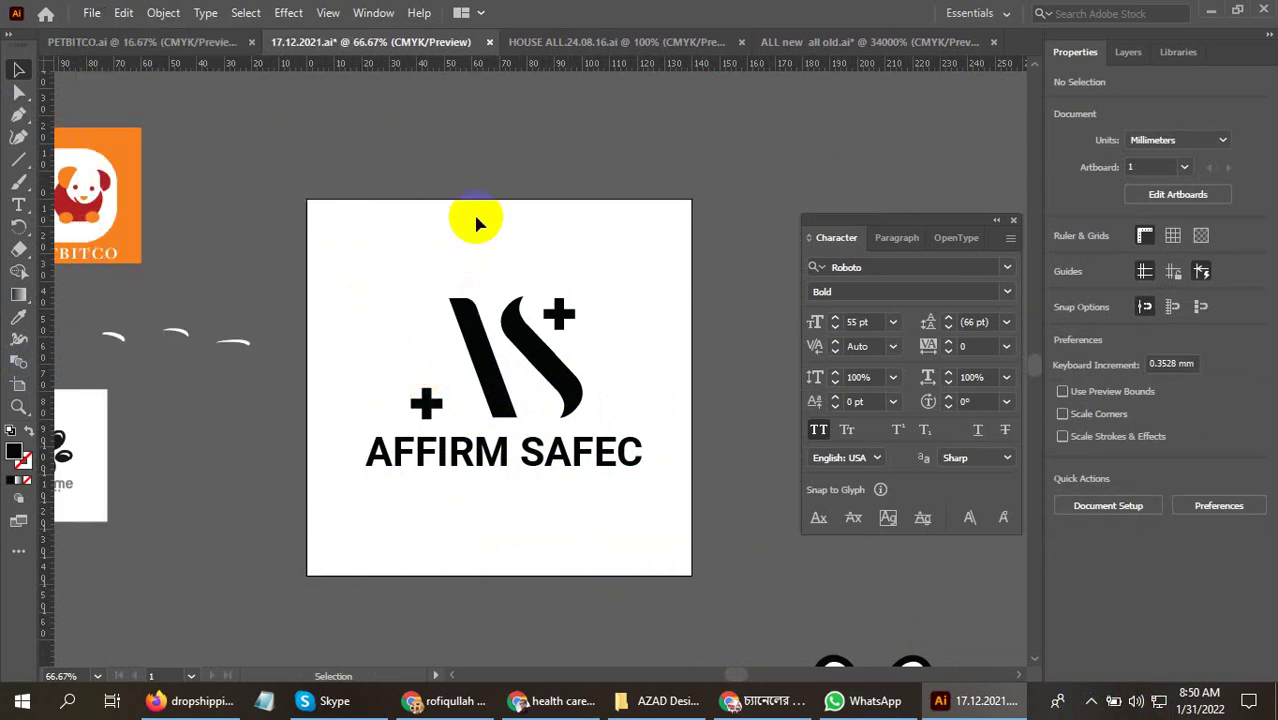
key("ctrl+alt+shift+s")
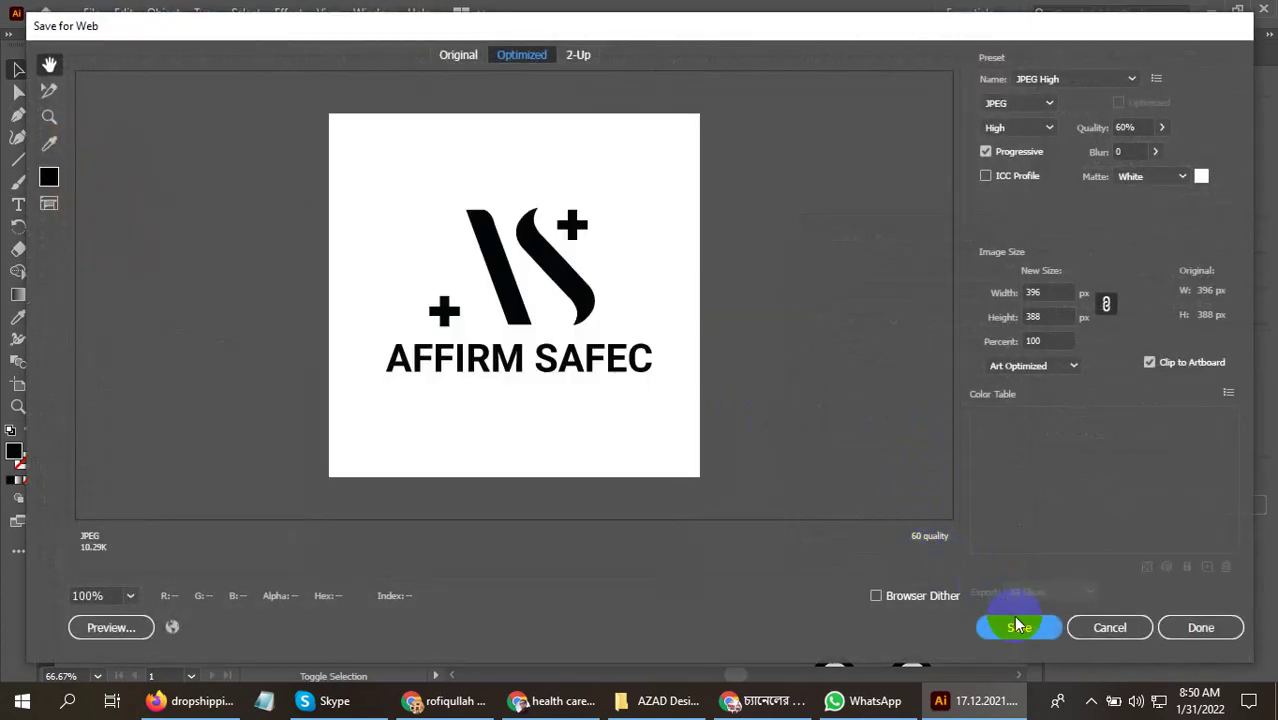
left_click(1015, 624)
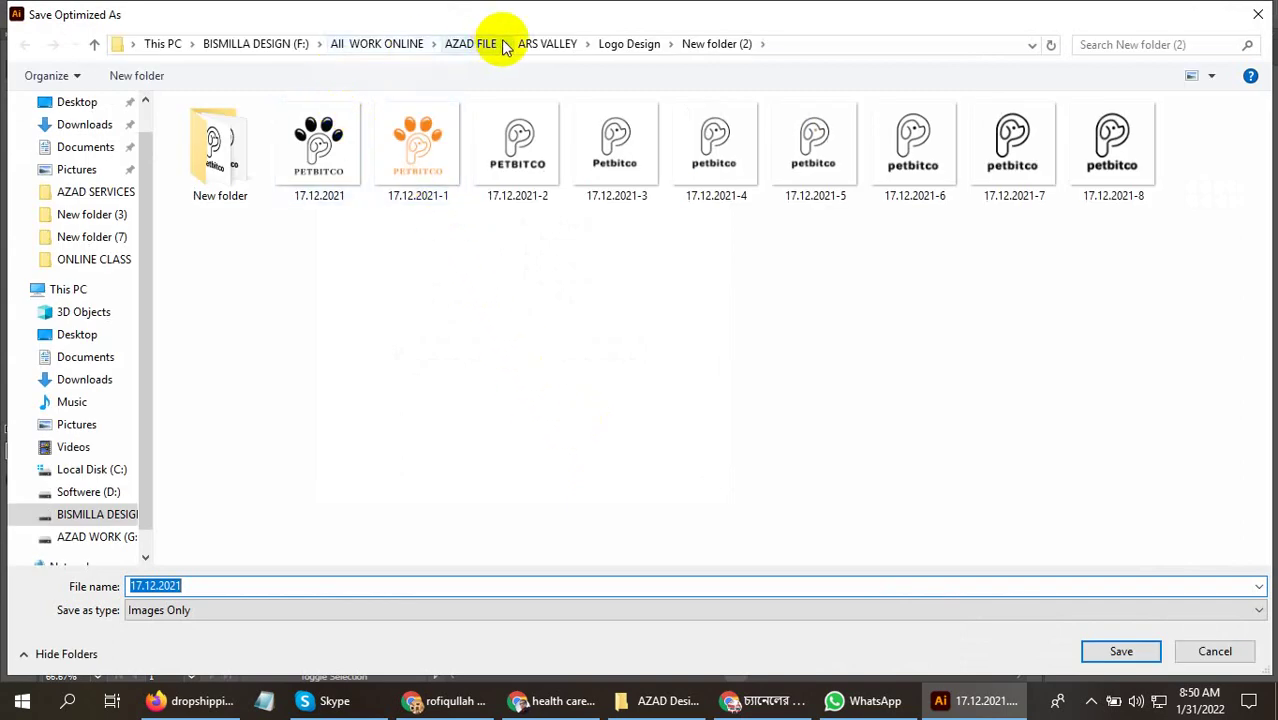
Name the image Affirm Safec and save it in a new Affirm Safec folder in Logo Design
left_click(533, 44)
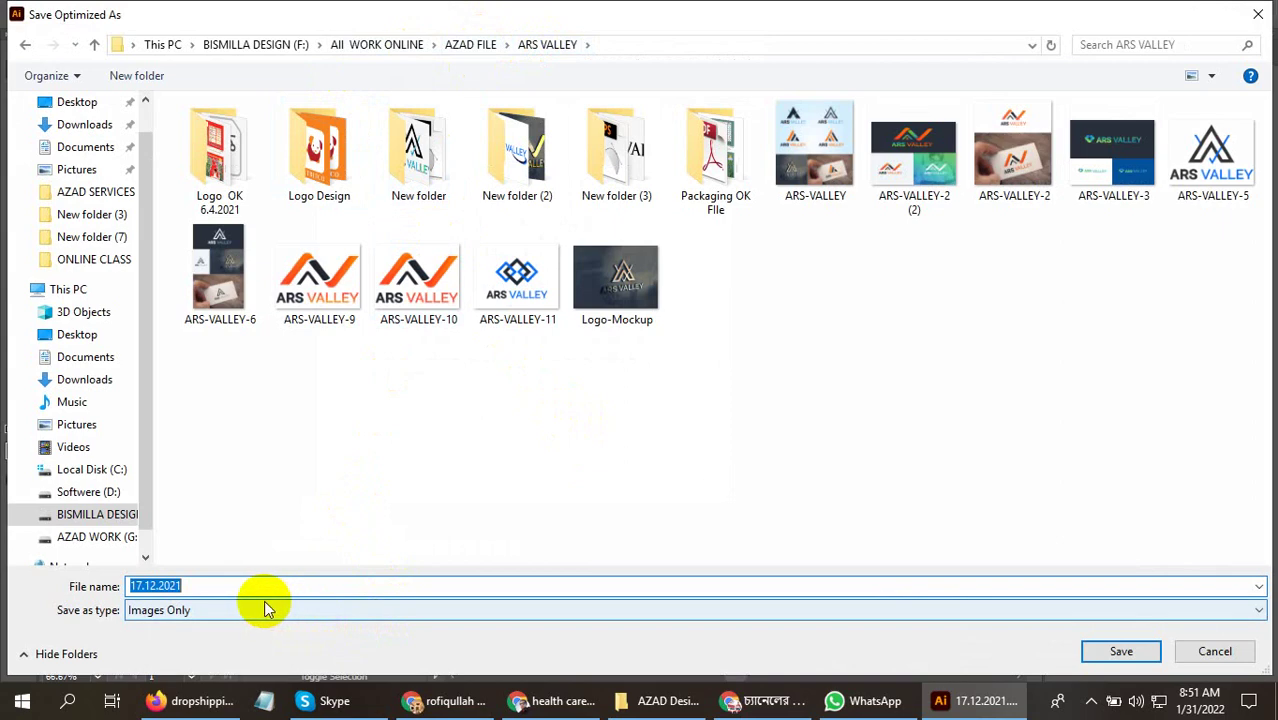
type("Affirm Safec")
left_click(328, 168)
double_click(328, 168)
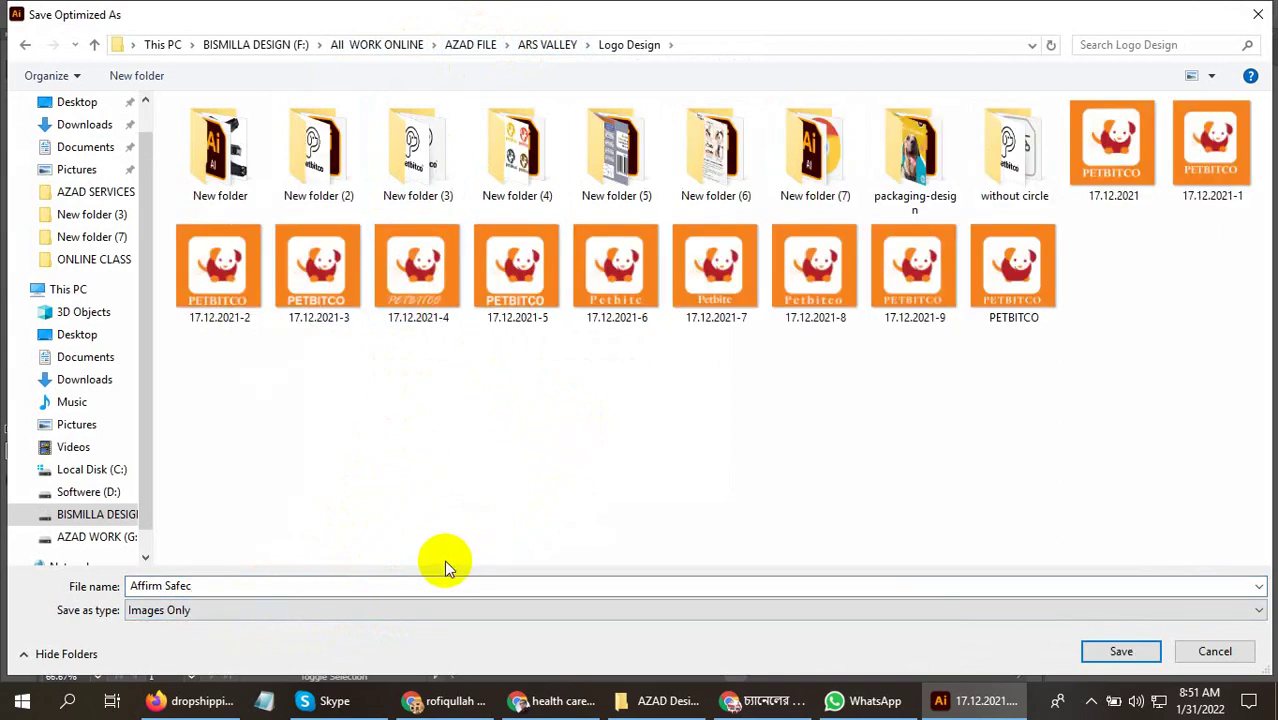
right_click(487, 458)
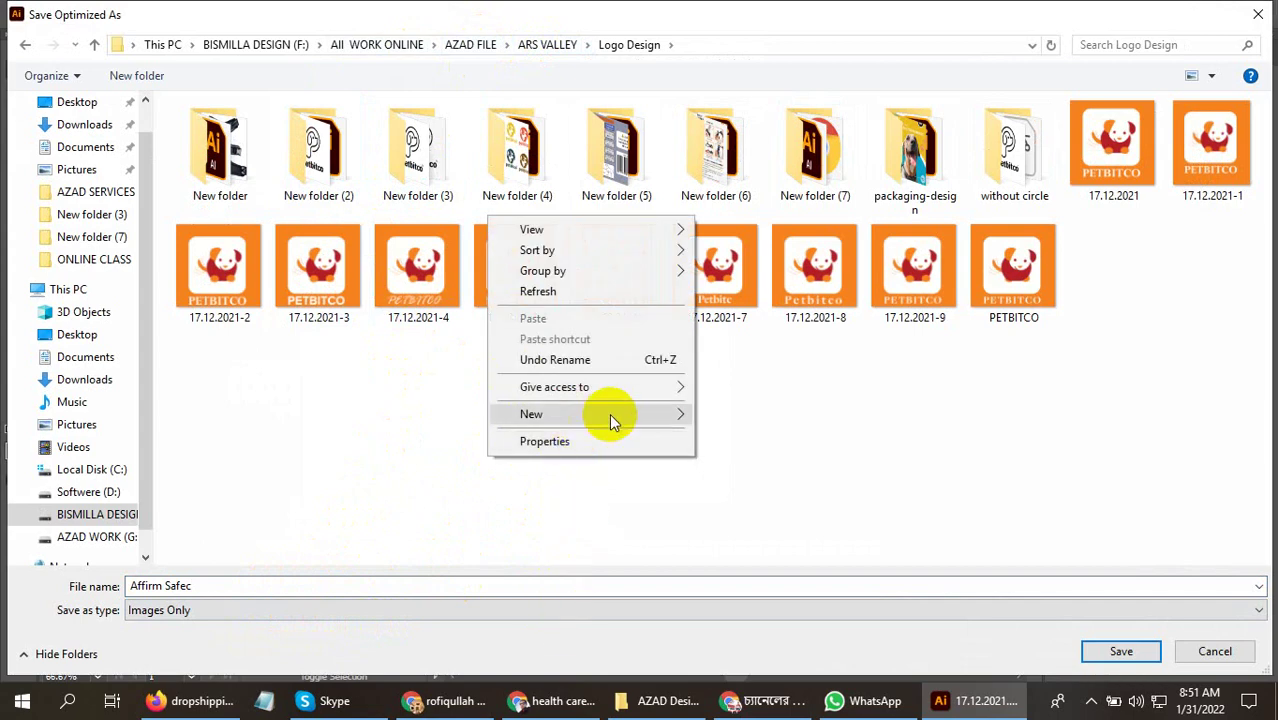
left_click(735, 410)
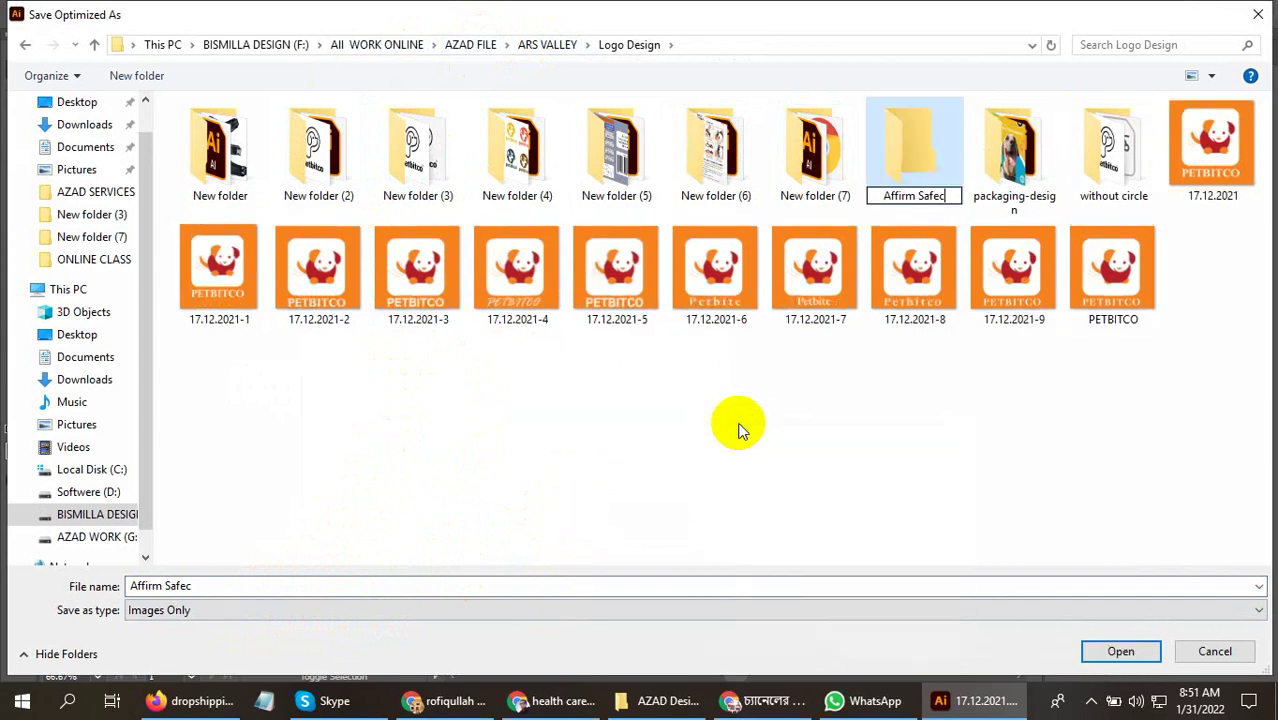
double_click(933, 133)
key("ctrl+c")
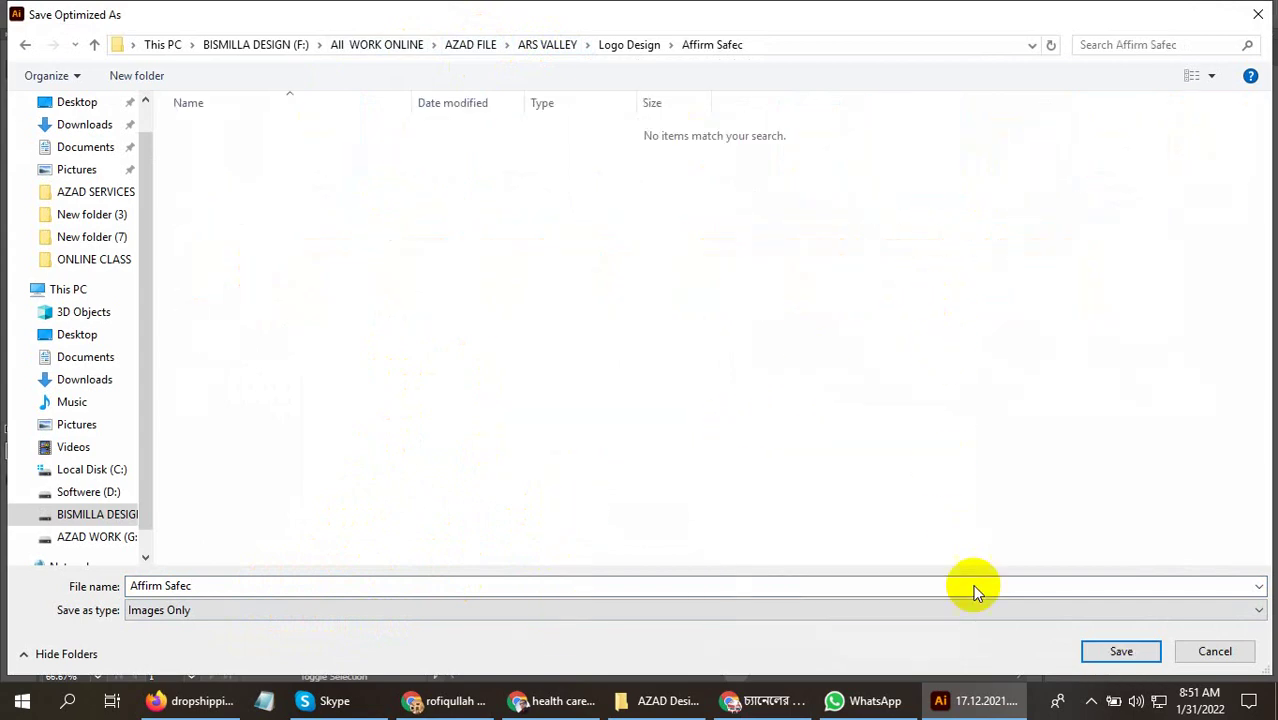
left_click(1115, 651)
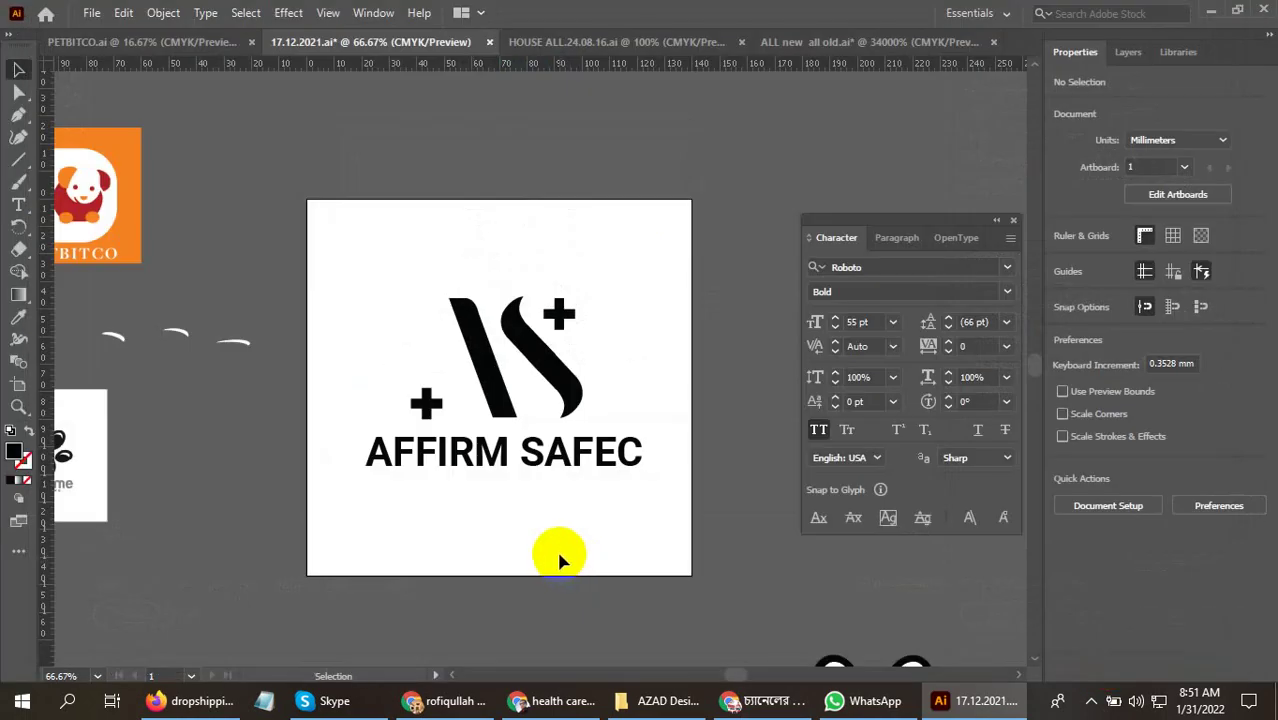
Start Save As and navigate into the Logo Design > Affirm Safec folder
key("ctrl+shift+s")
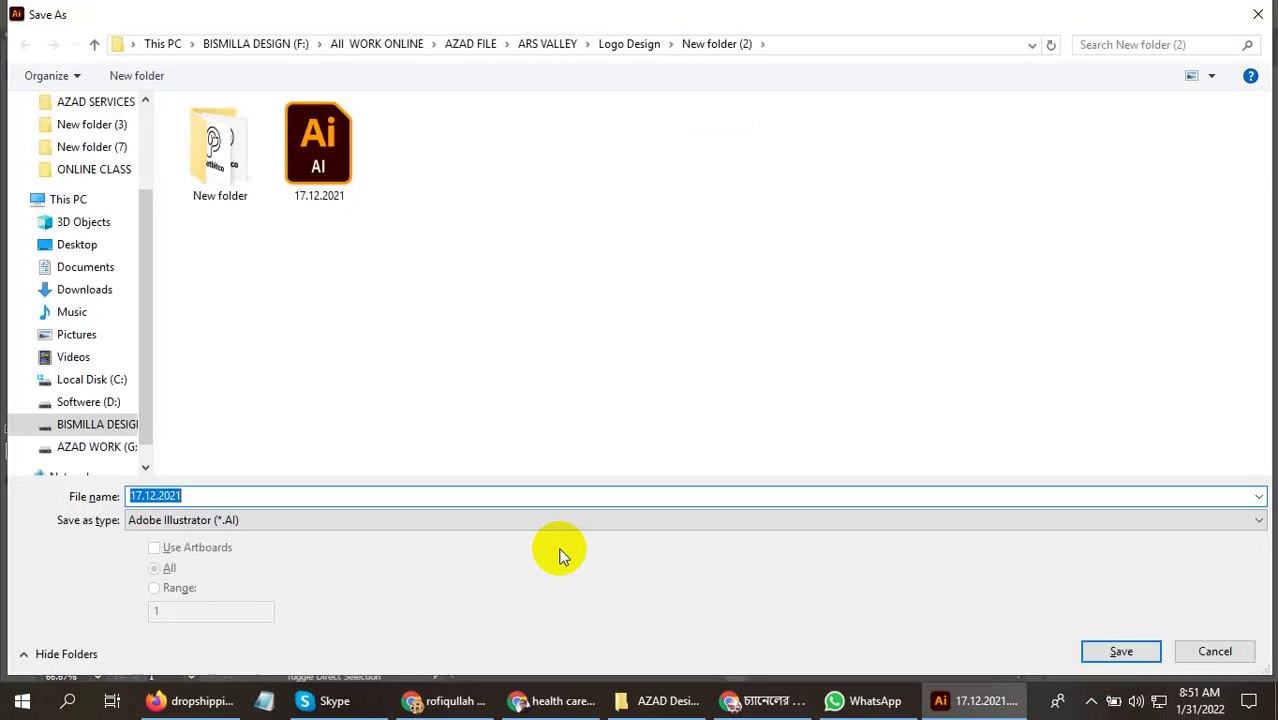
key("End")
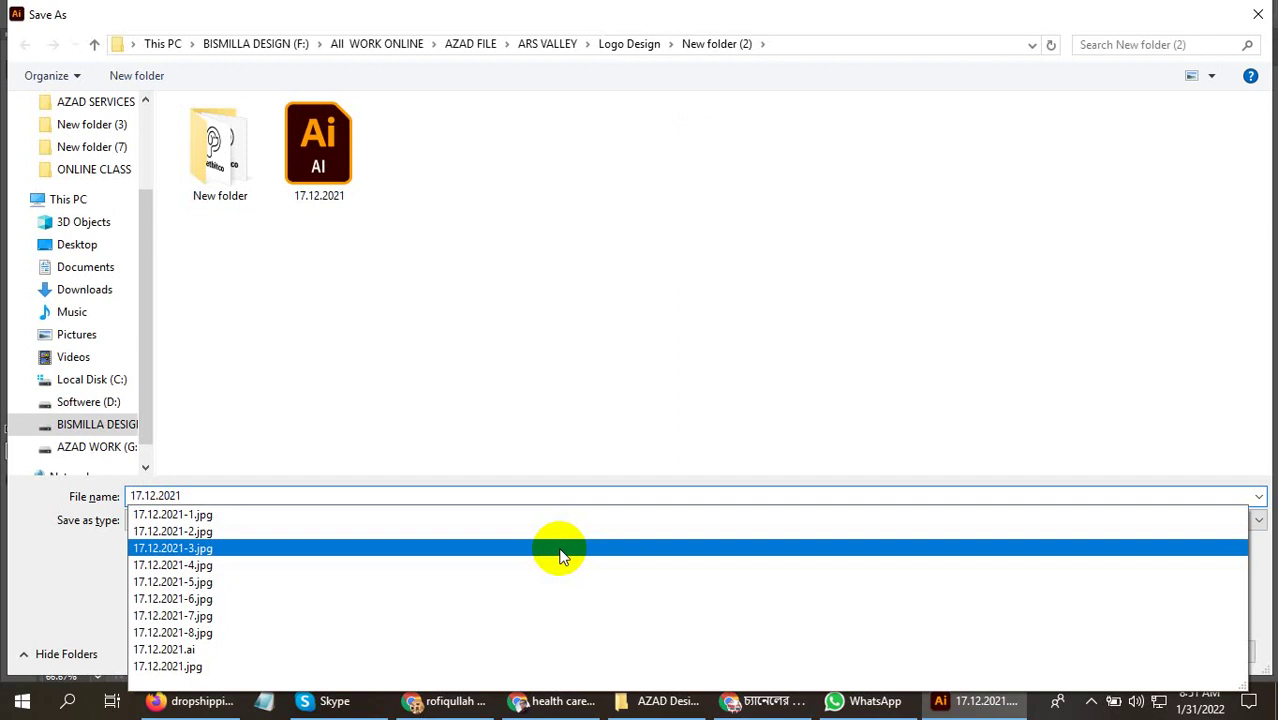
left_click(638, 42)
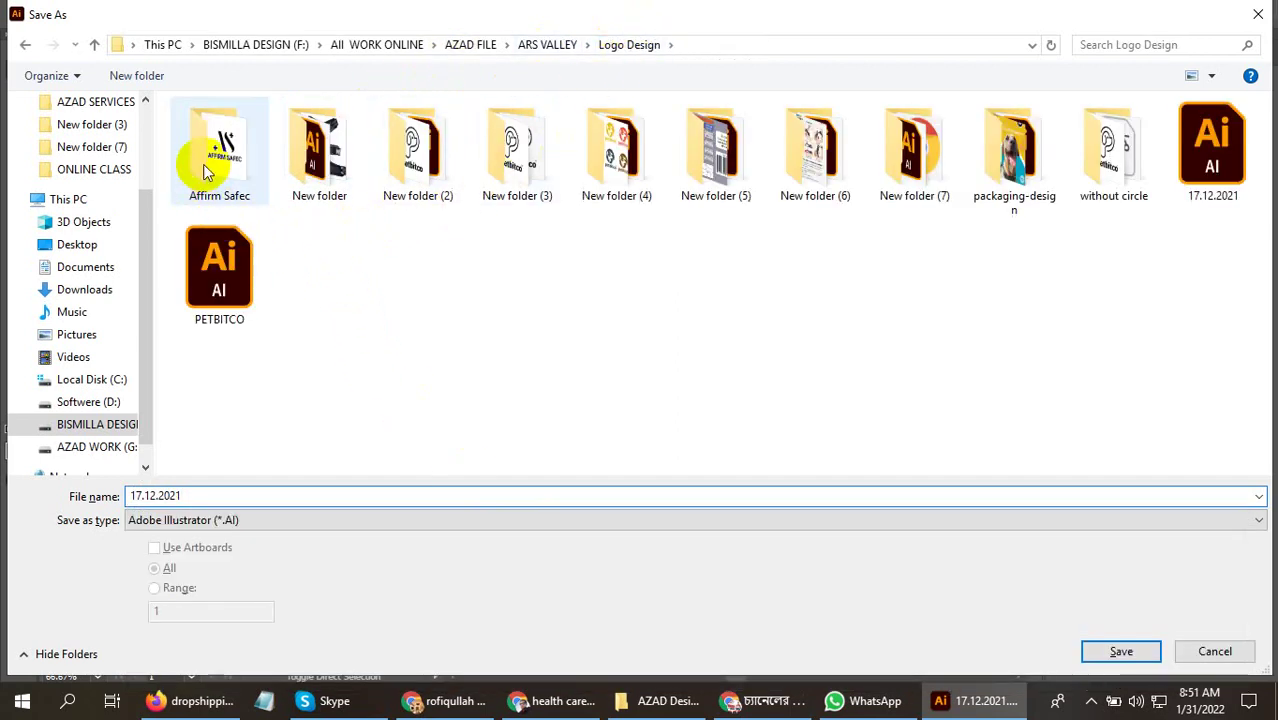
right_click(205, 171)
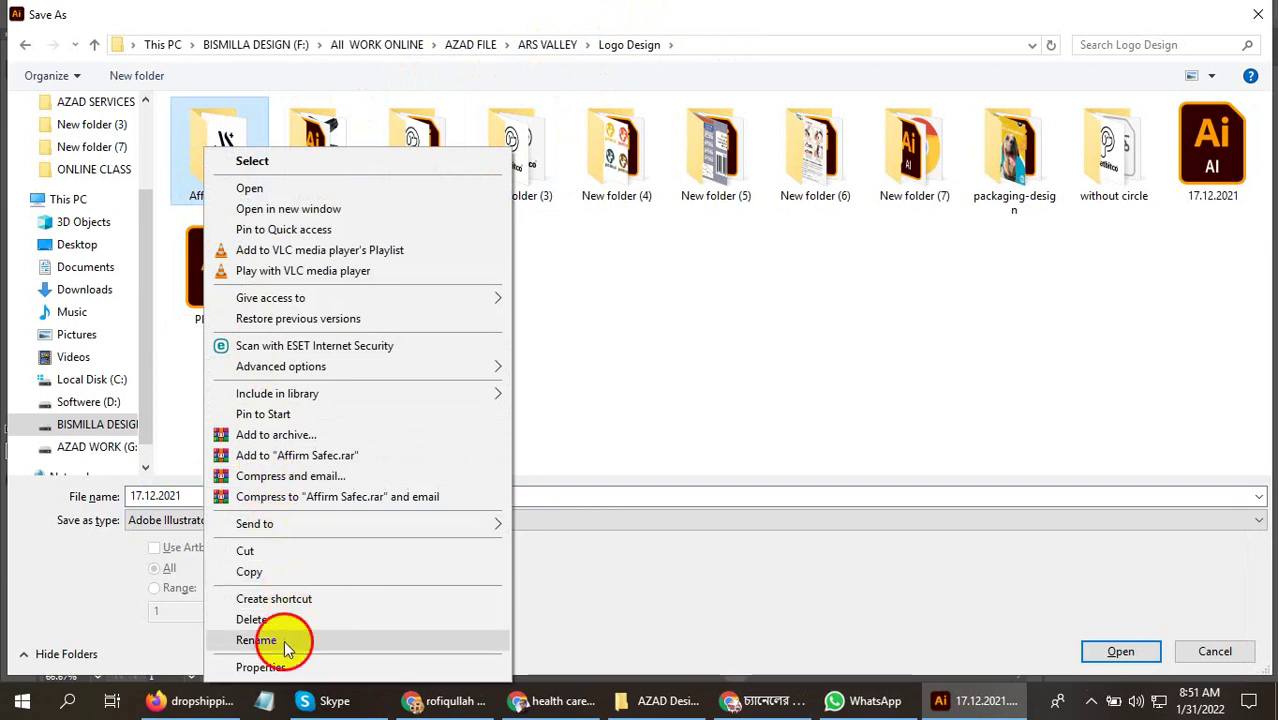
left_click(285, 640)
double_click(225, 165)
Save the document as Affirm Safec.ai with Illustrator 2020 options
left_click(262, 496)
key("ctrl+a")
key("ctrl+v")
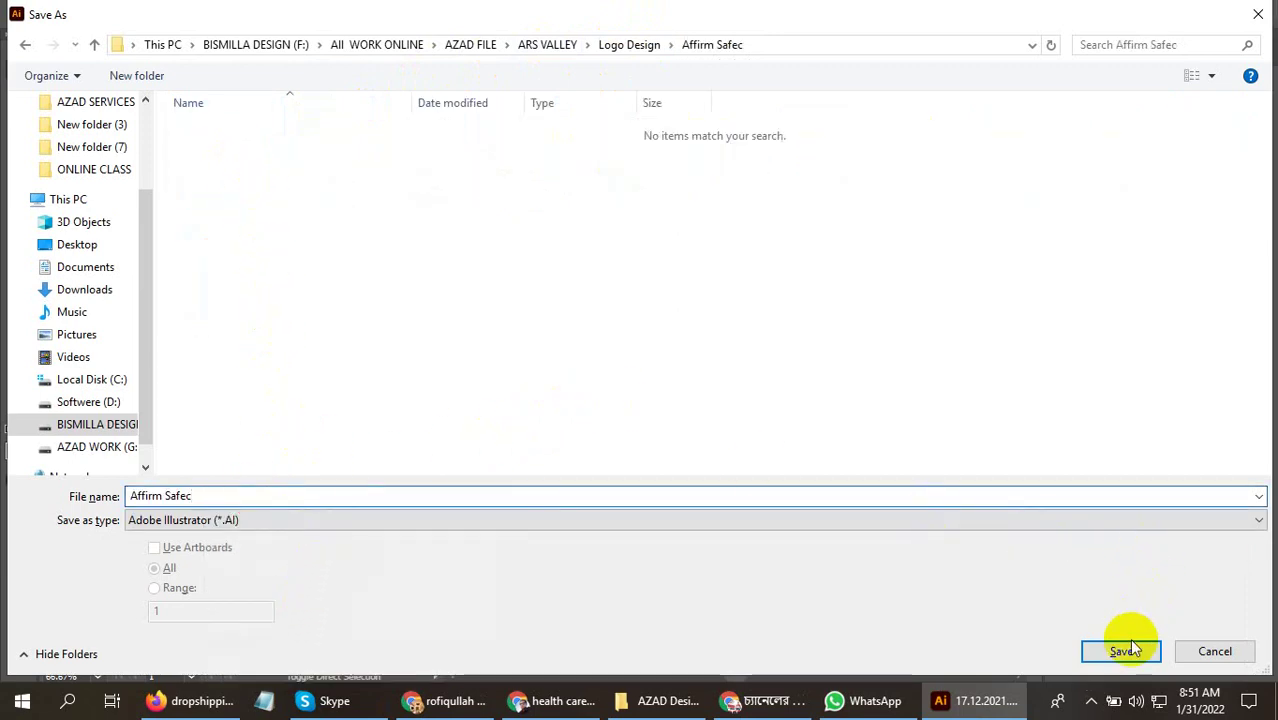
left_click(1133, 648)
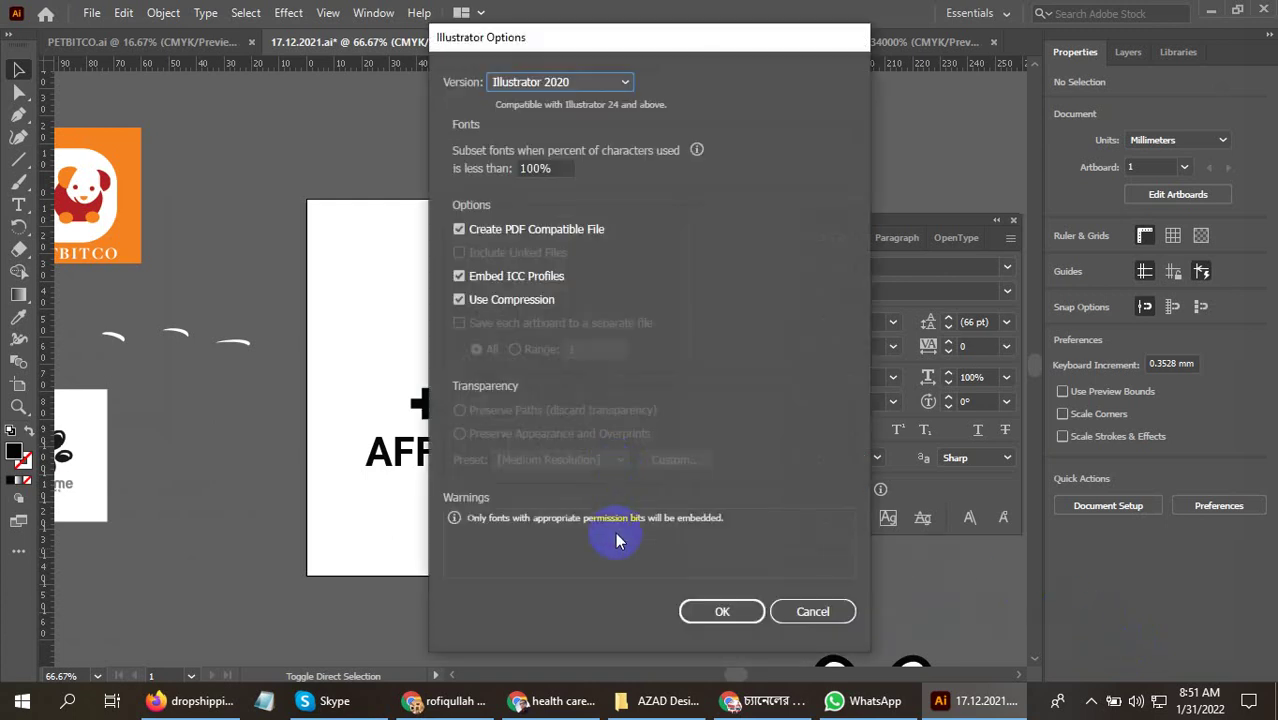
left_click(697, 608)
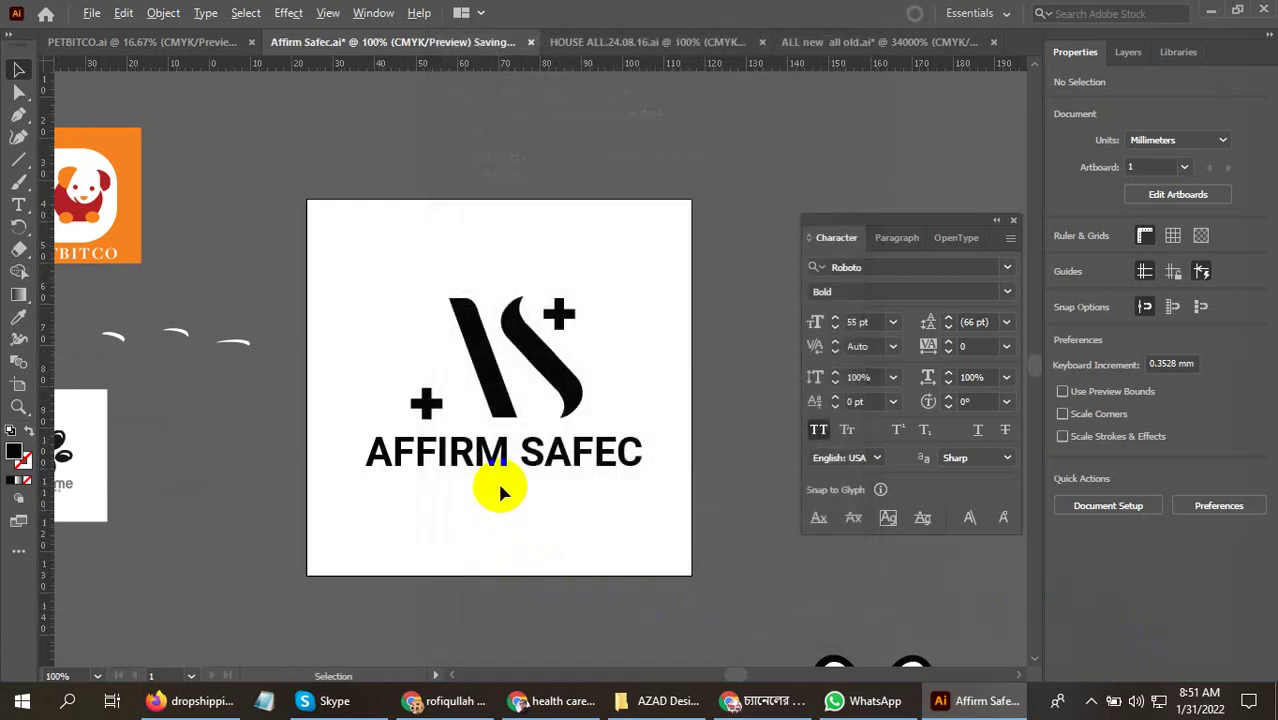
scroll(497, 479, "up", 1)
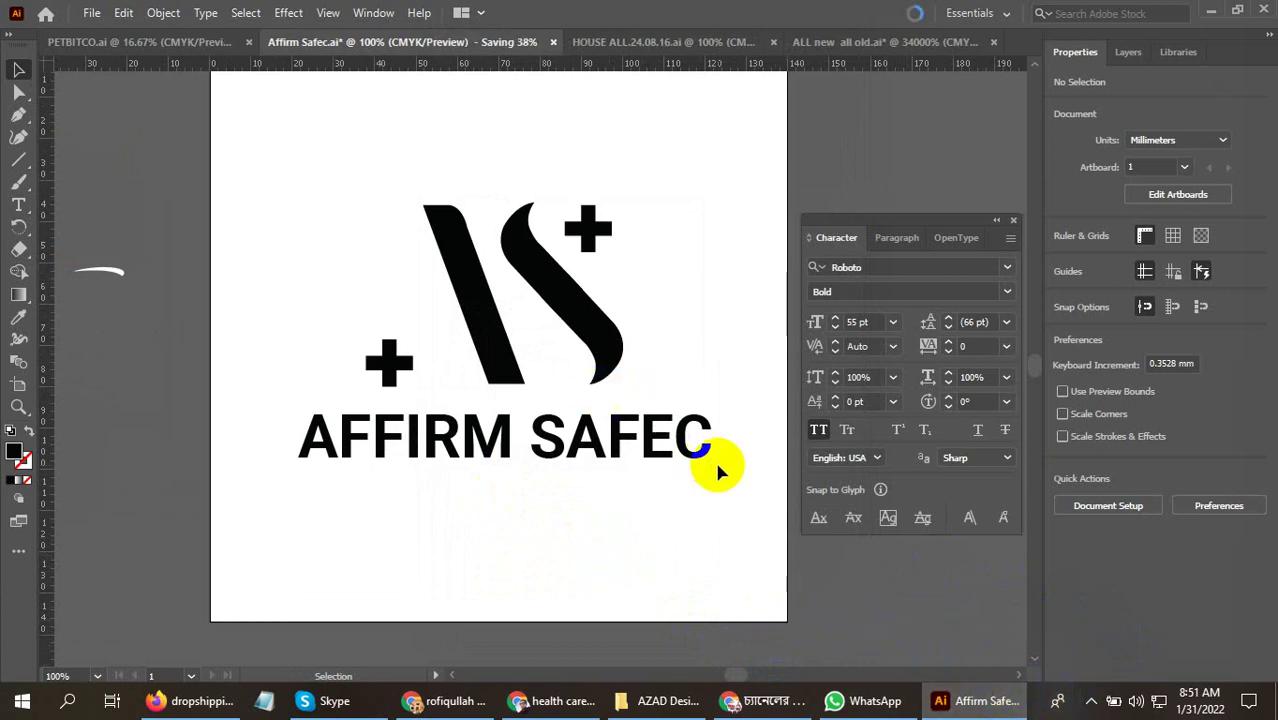
left_click(1091, 700)
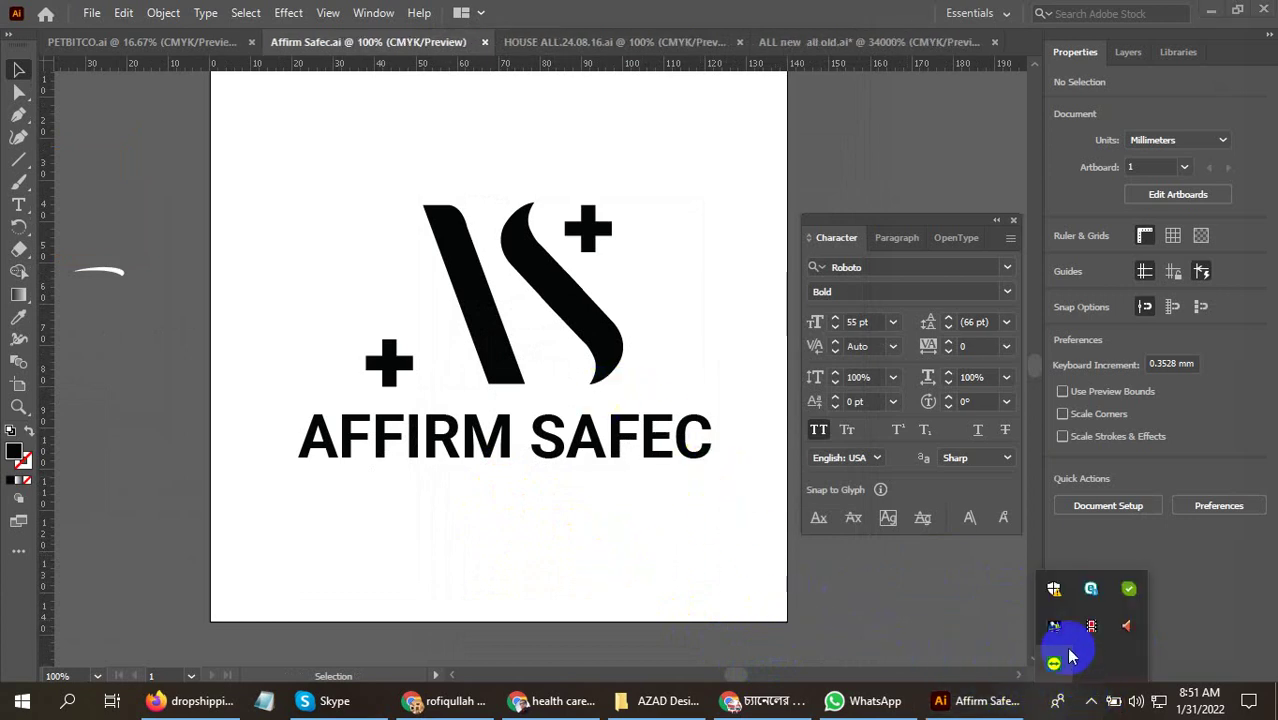